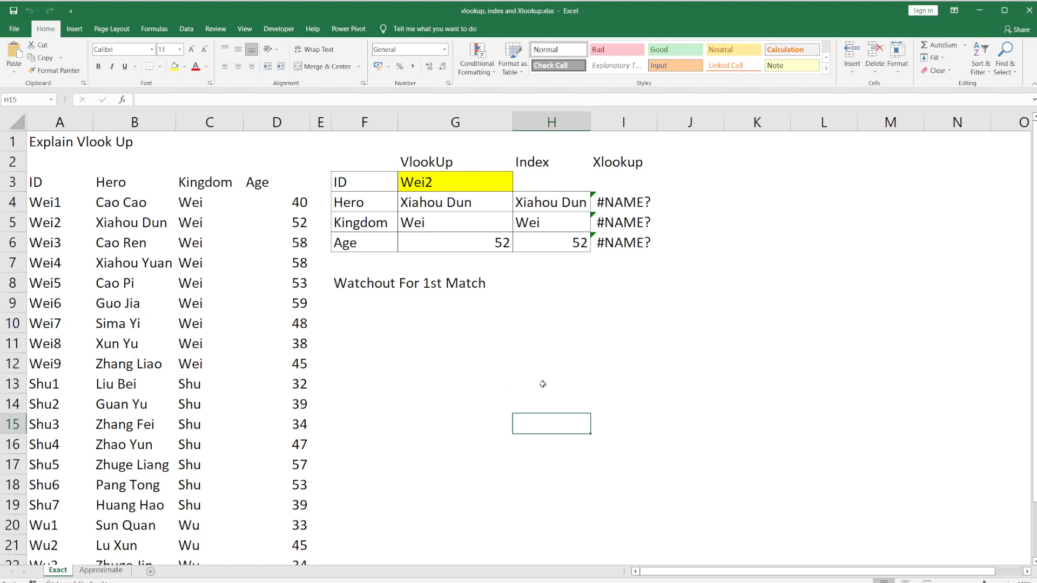
pyautogui.click(454, 161)
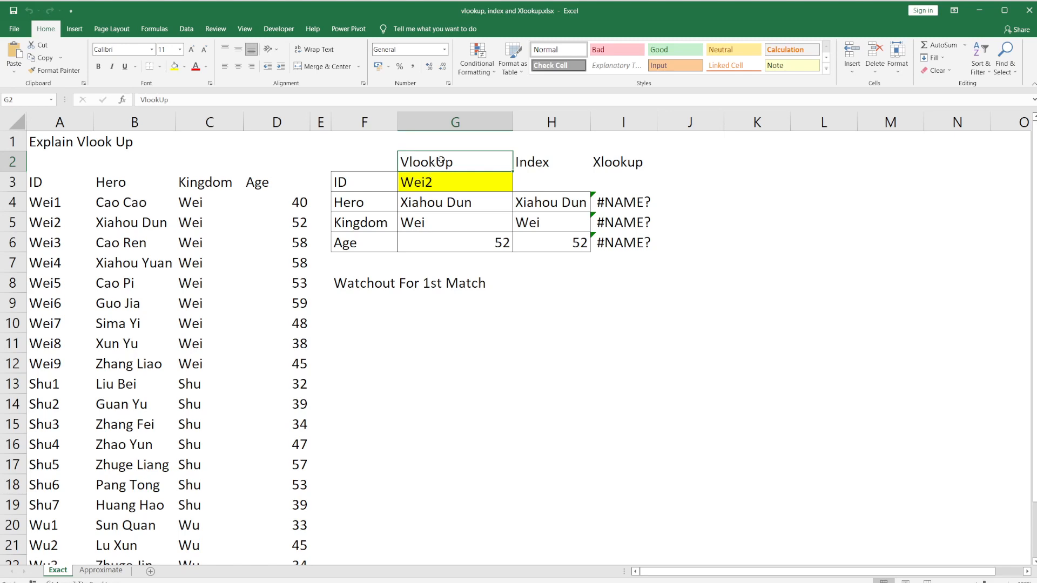
pyautogui.click(433, 186)
pyautogui.click(446, 160)
pyautogui.click(470, 320)
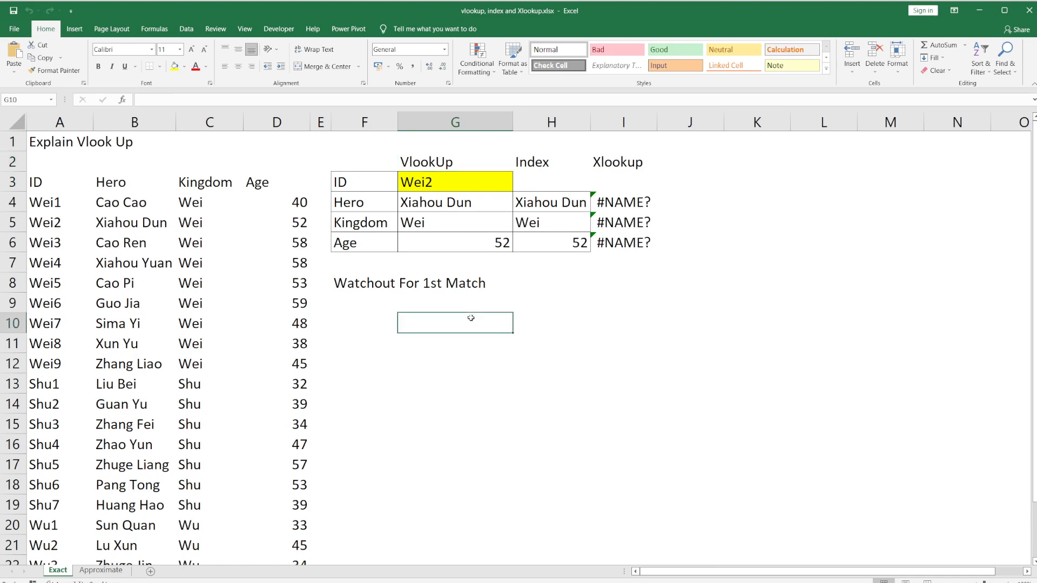
pyautogui.click(470, 189)
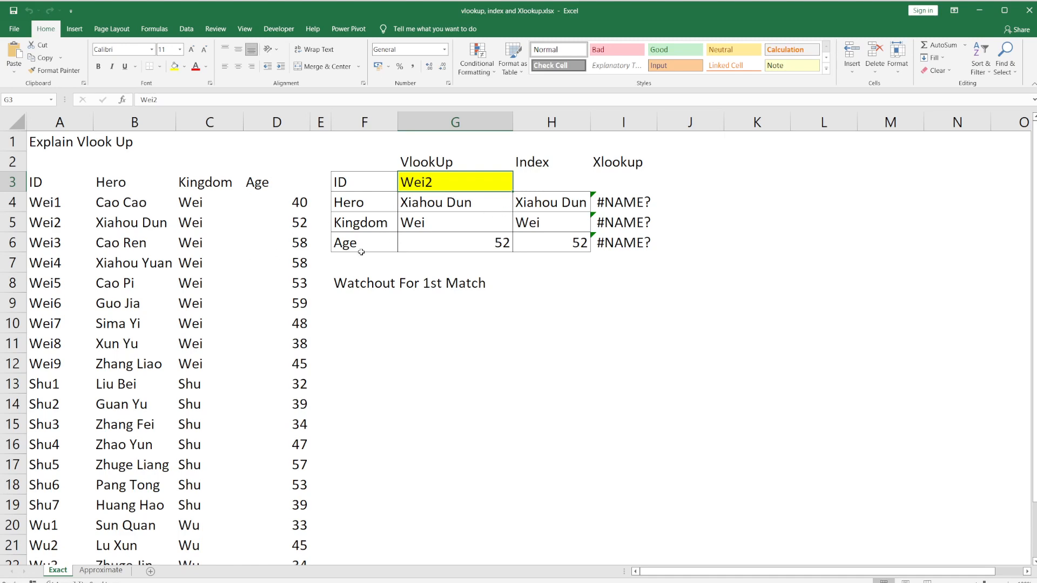
# Examine the VLOOKUP function inside the Hero formula in G4 and the ID cell G3 that it looks up
pyautogui.click(435, 204)
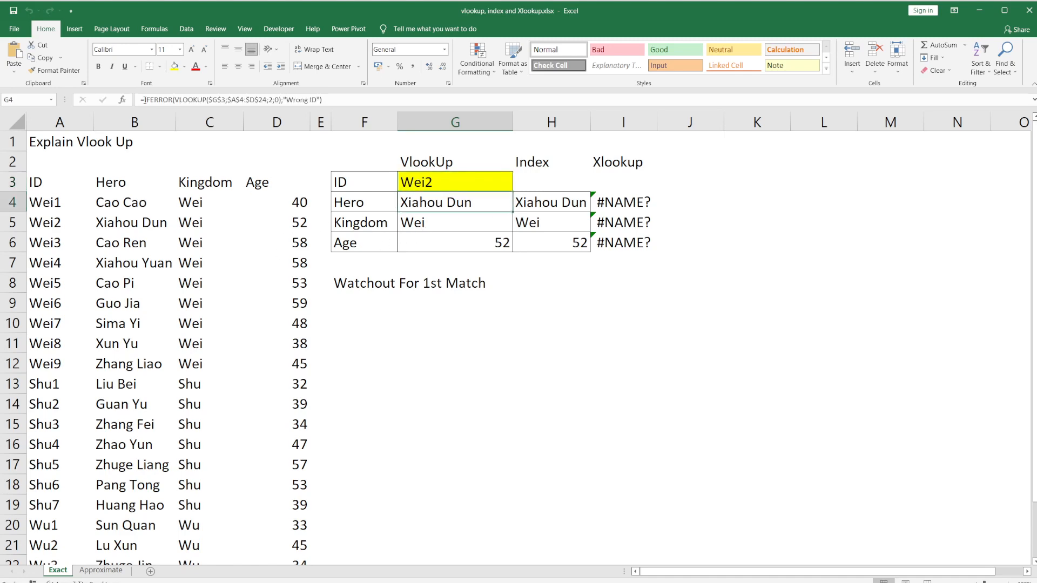
pyautogui.click(189, 99)
pyautogui.press('Escape')
pyautogui.scroll(1, 426, 273)
pyautogui.click(427, 268)
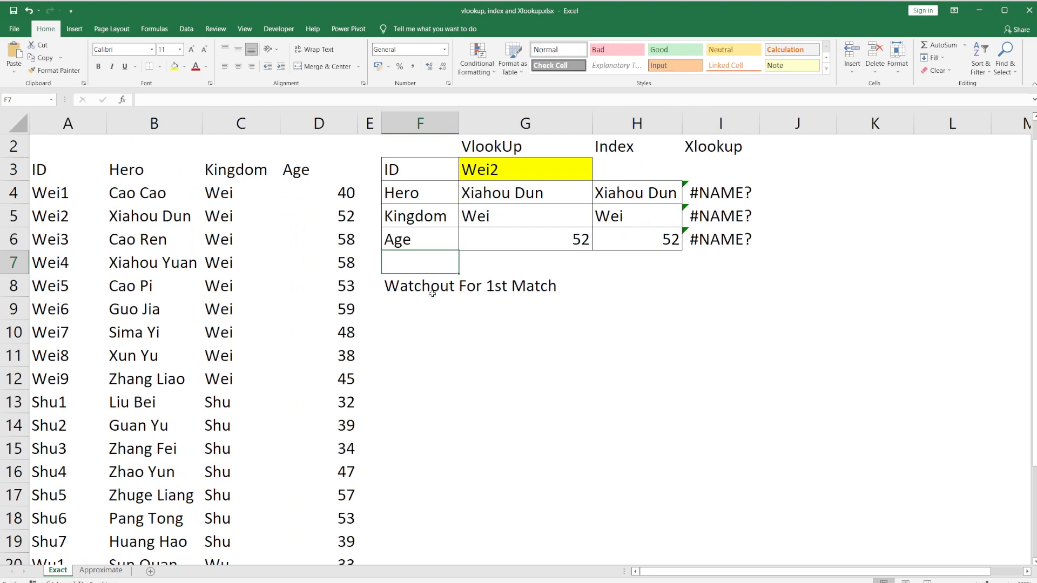
pyautogui.scroll(1, 432, 294)
pyautogui.scroll(1, 443, 321)
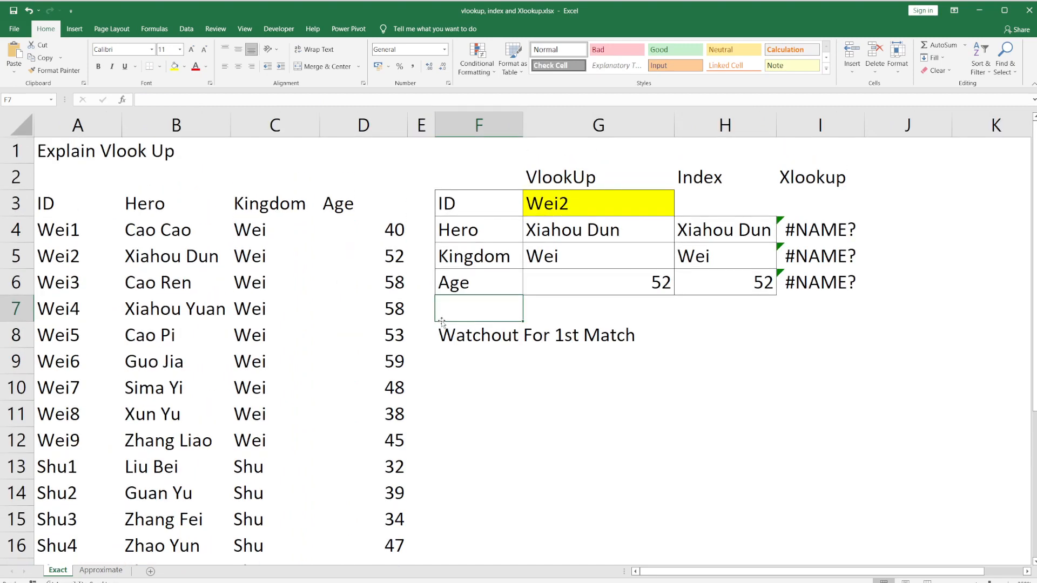
pyautogui.click(559, 232)
pyautogui.doubleClick(559, 231)
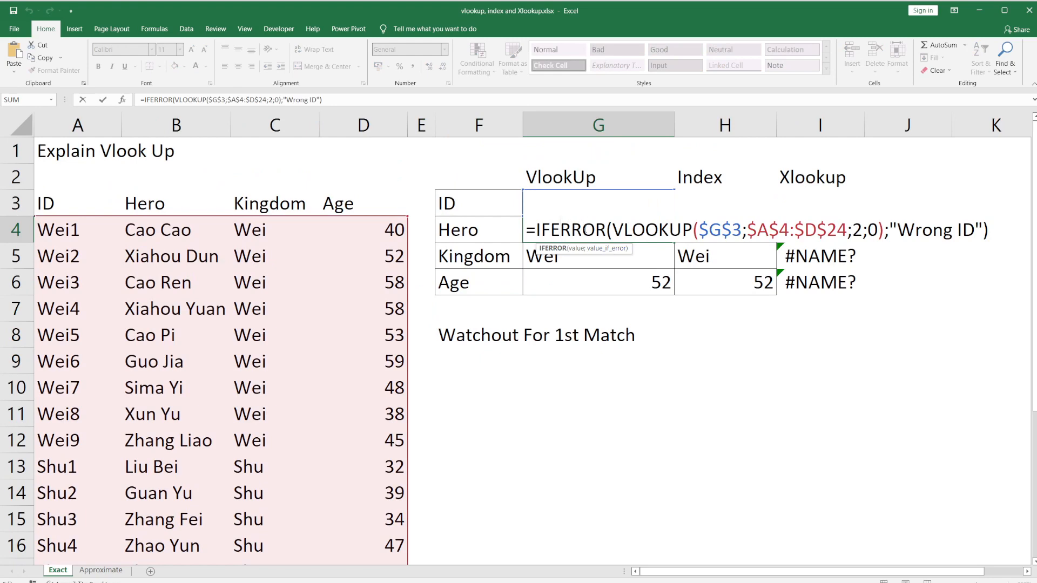
pyautogui.doubleClick(653, 231)
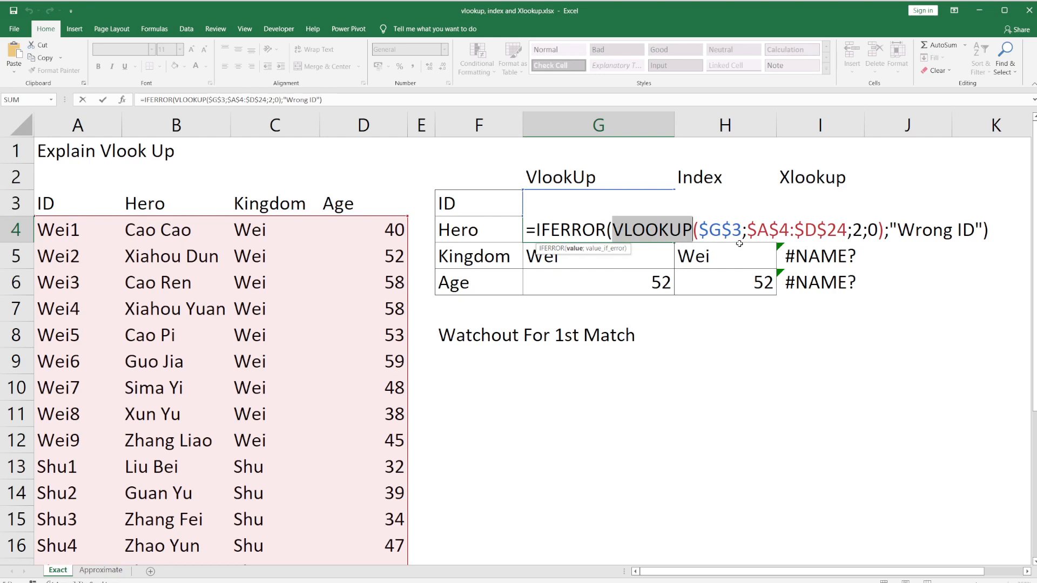
pyautogui.press('Escape')
pyautogui.click(625, 205)
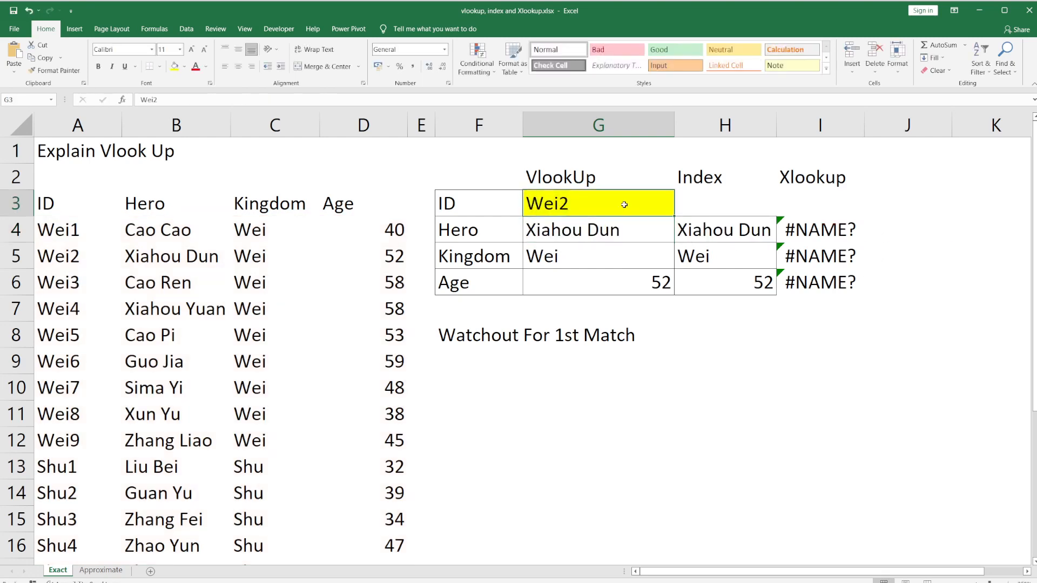
# Inspect the table range, column index and range lookup arguments of the Hero formula in G4
pyautogui.doubleClick(610, 235)
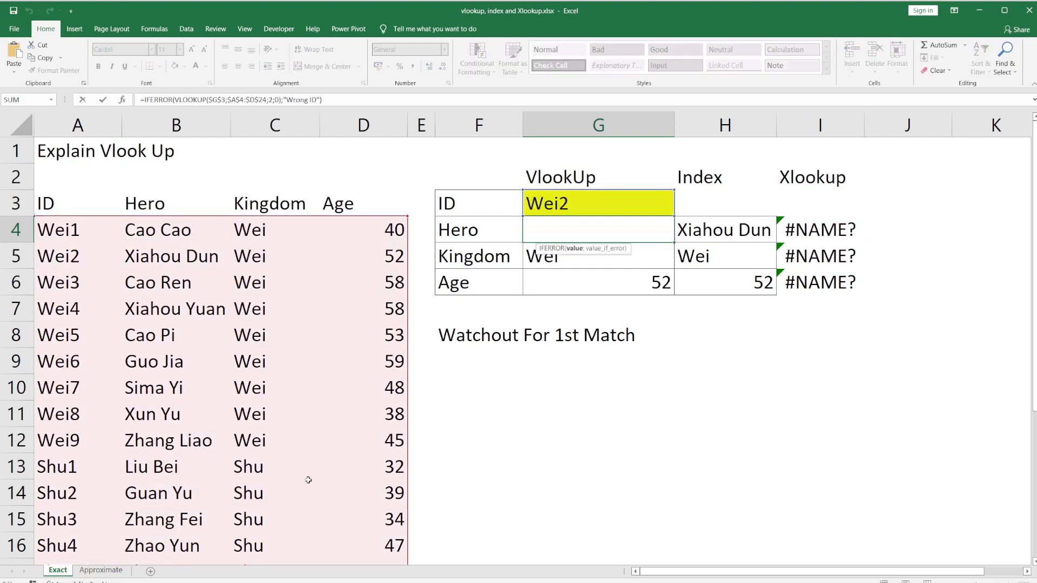
pyautogui.scroll(-5, 355, 441)
pyautogui.scroll(5, 340, 356)
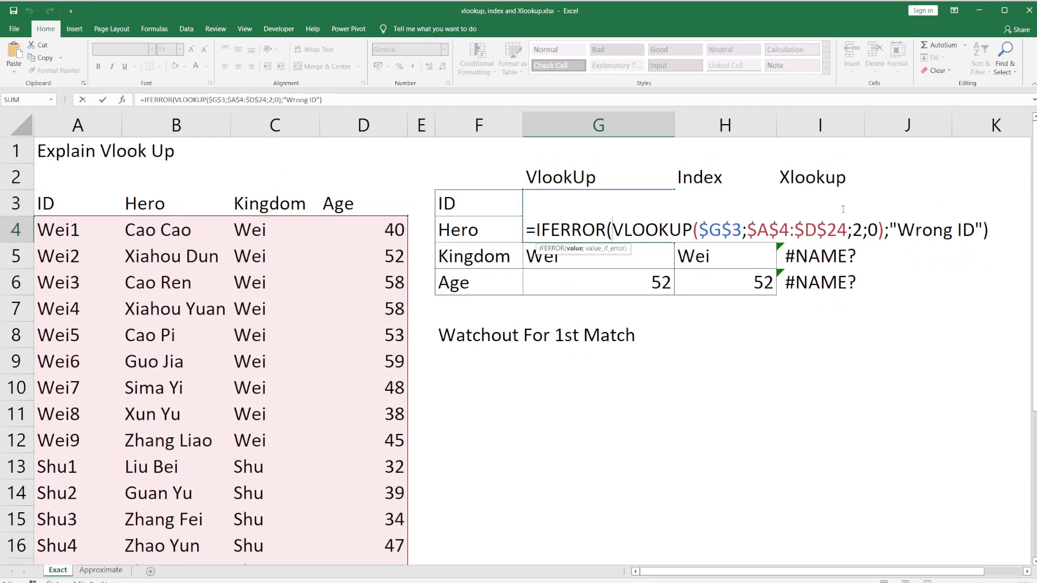
pyautogui.click(856, 227)
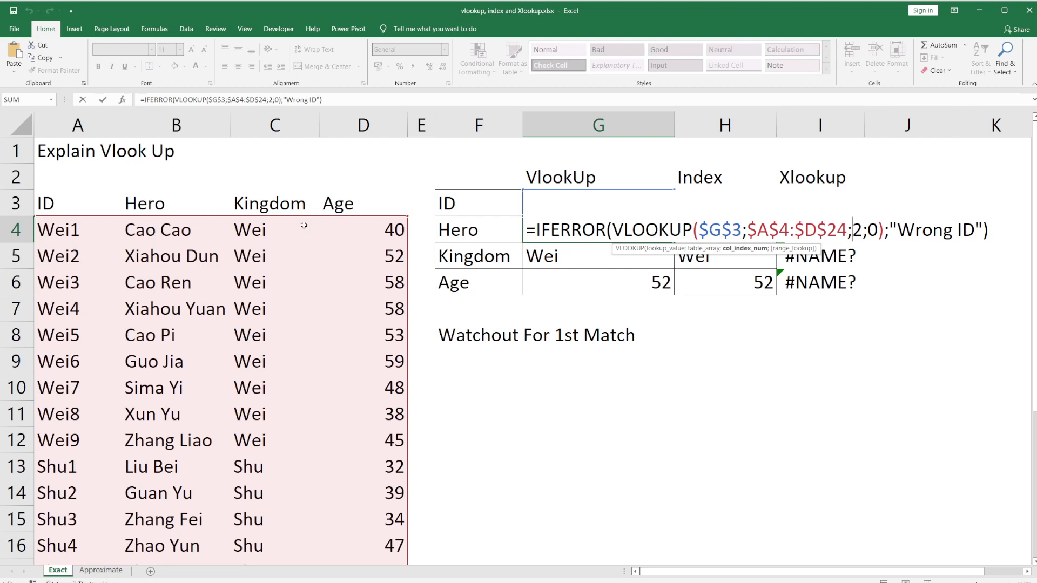
pyautogui.click(877, 230)
pyautogui.hotkey('shift', 'Right')
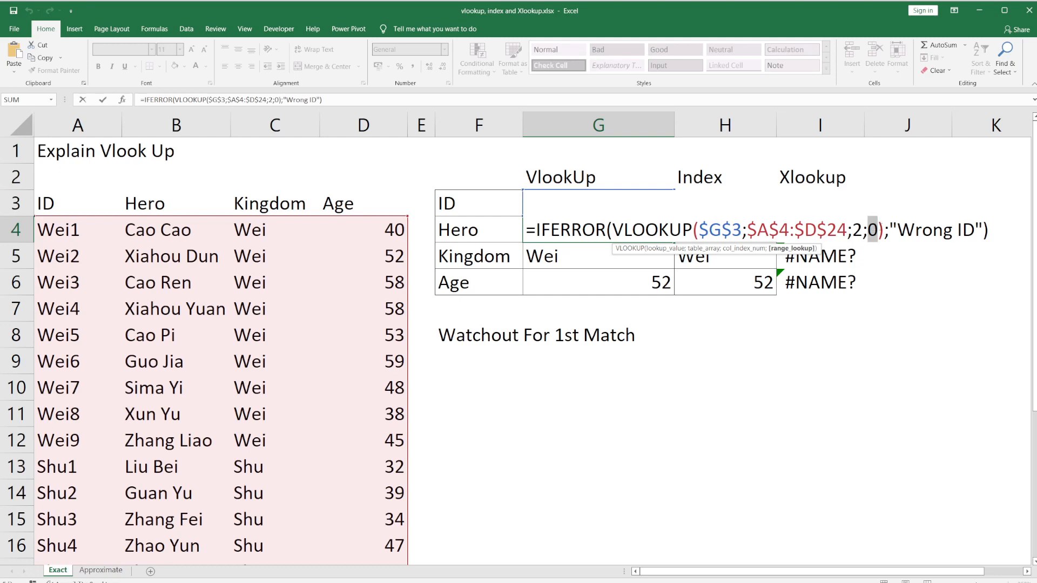
pyautogui.press('Return')
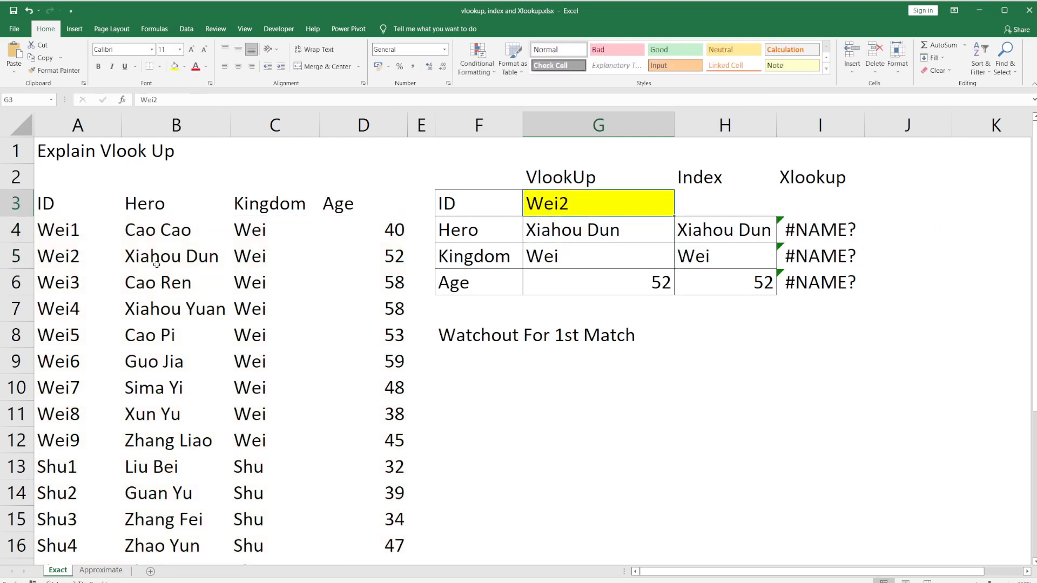
# Set the lookup ID in G3 to Wei1 and compare the returned hero with the matching row of the source table
pyautogui.click(67, 232)
pyautogui.hotkey('ctrl', 'c')
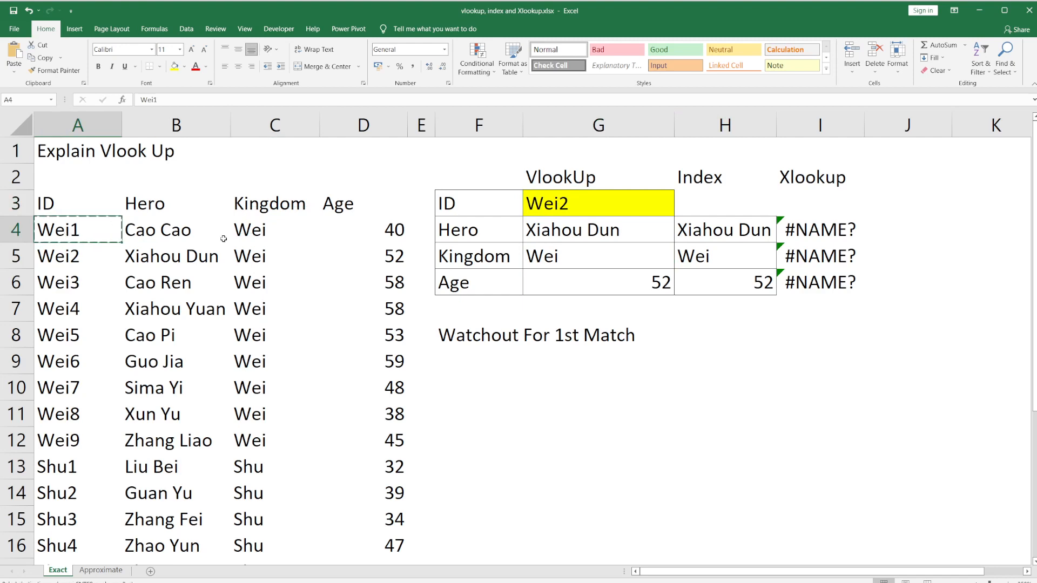
pyautogui.click(592, 200)
pyautogui.doubleClick(592, 200)
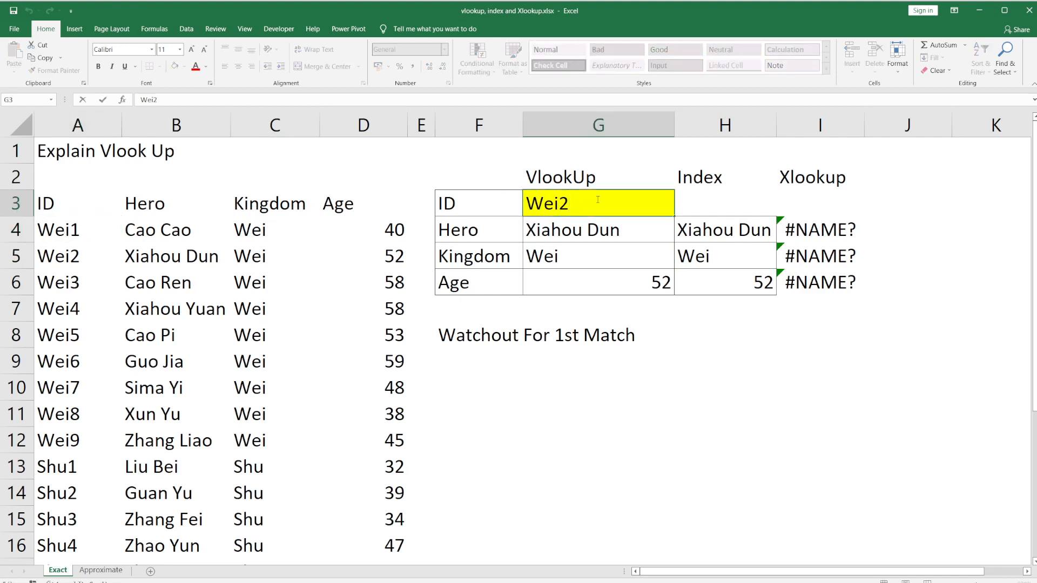
pyautogui.press('BackSpace')
pyautogui.write('1')
pyautogui.press('Return')
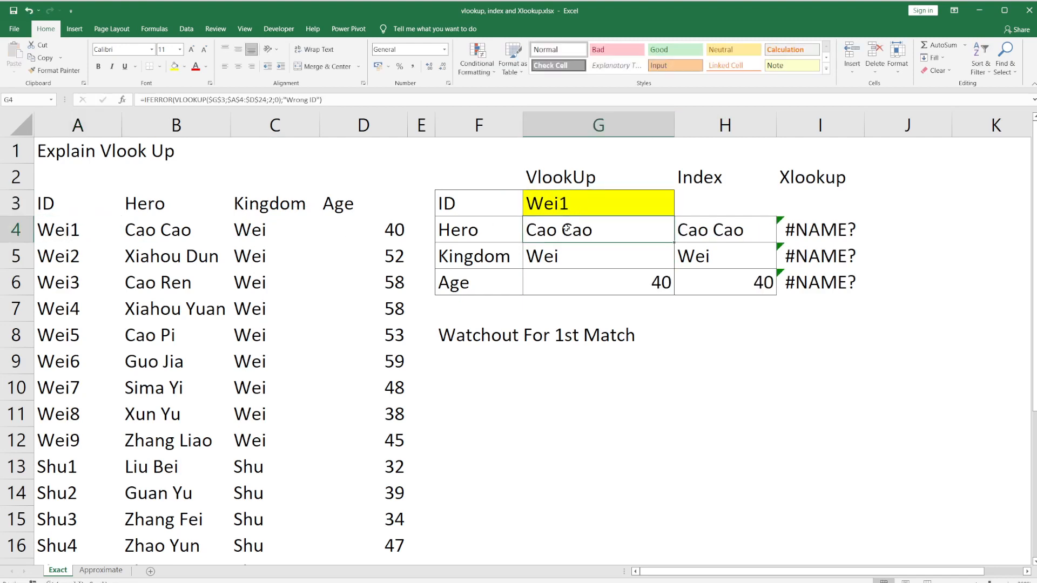
pyautogui.click(57, 232)
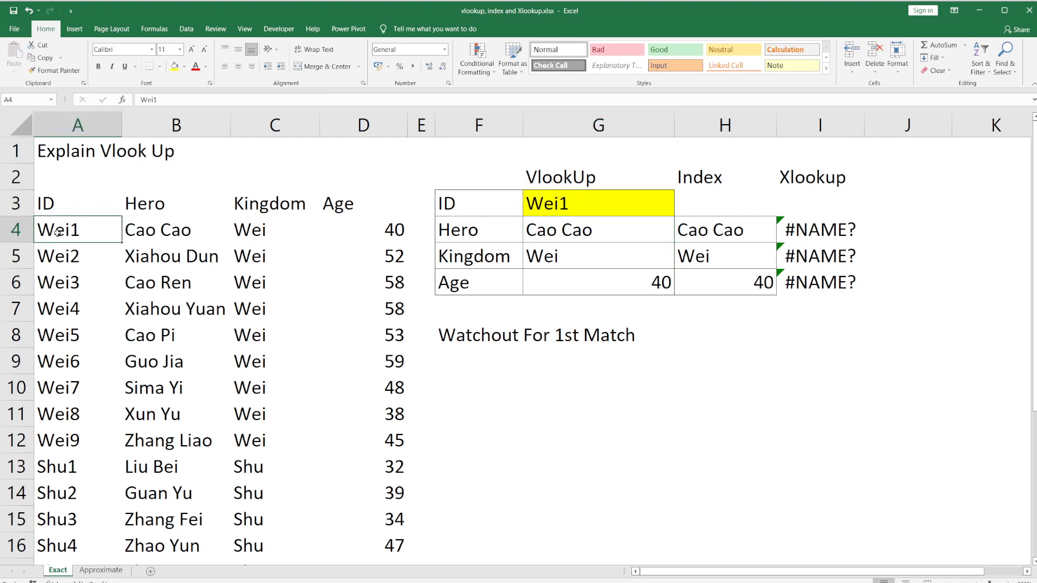
pyautogui.click(150, 231)
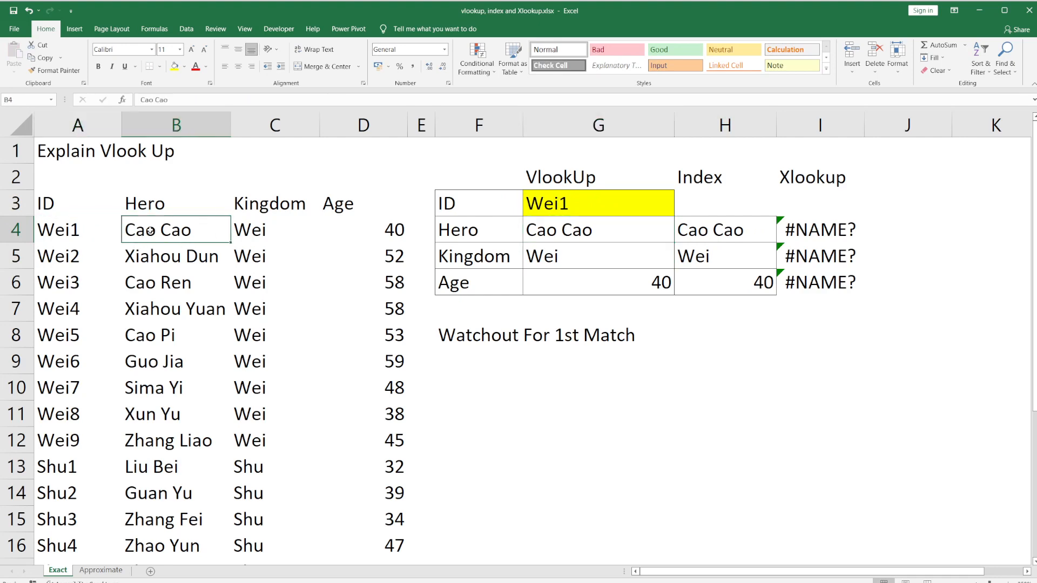
# Set the lookup ID in G3 to Shu1
pyautogui.click(66, 466)
pyautogui.click(573, 204)
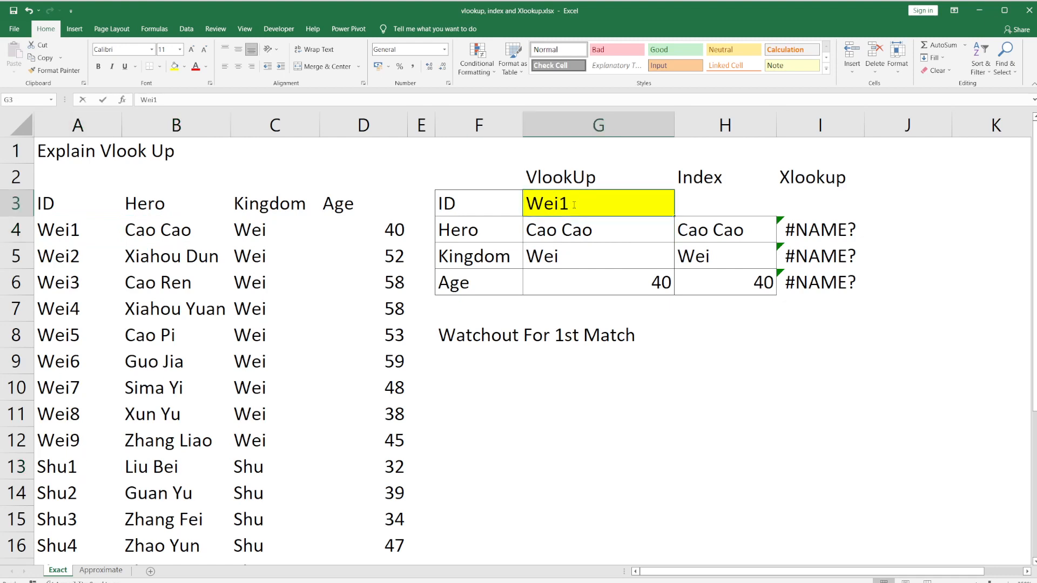
pyautogui.write('Shu1')
pyautogui.press('Return')
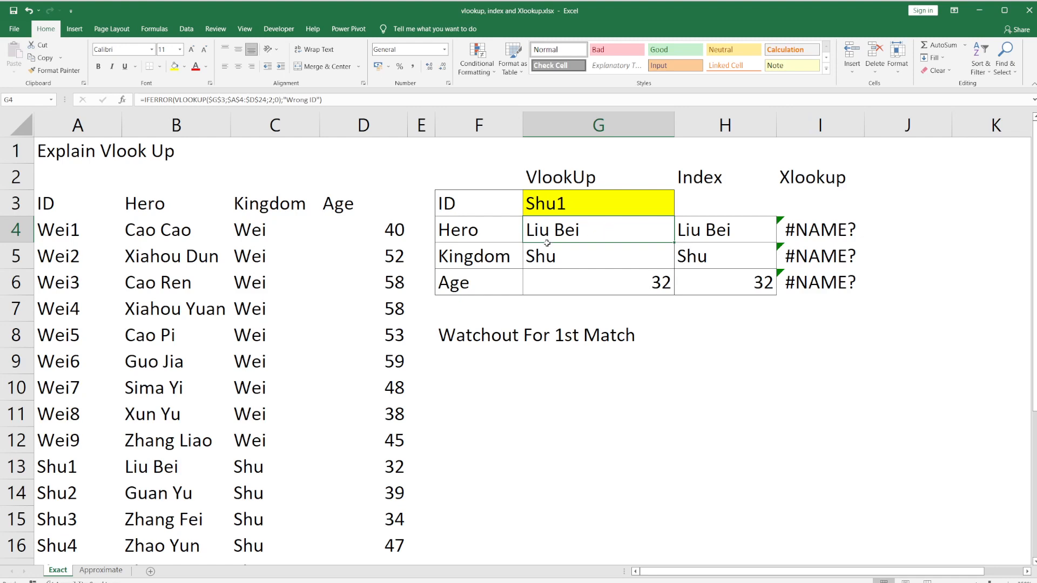
# Review how the Hero formula in G4 looks up the ID from G3 in the source table, leaving the formula as it is
pyautogui.doubleClick(595, 231)
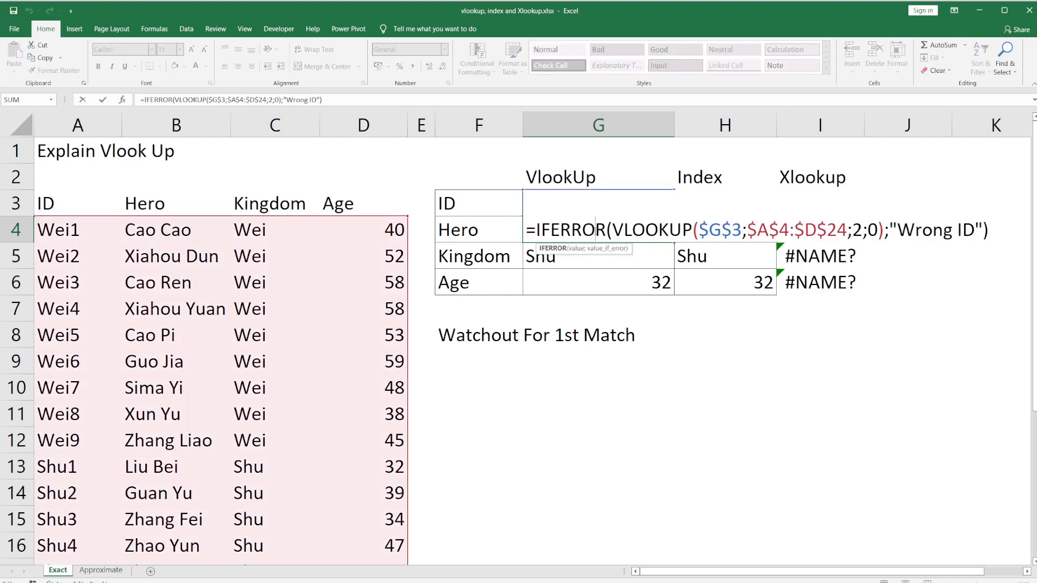
pyautogui.doubleClick(653, 230)
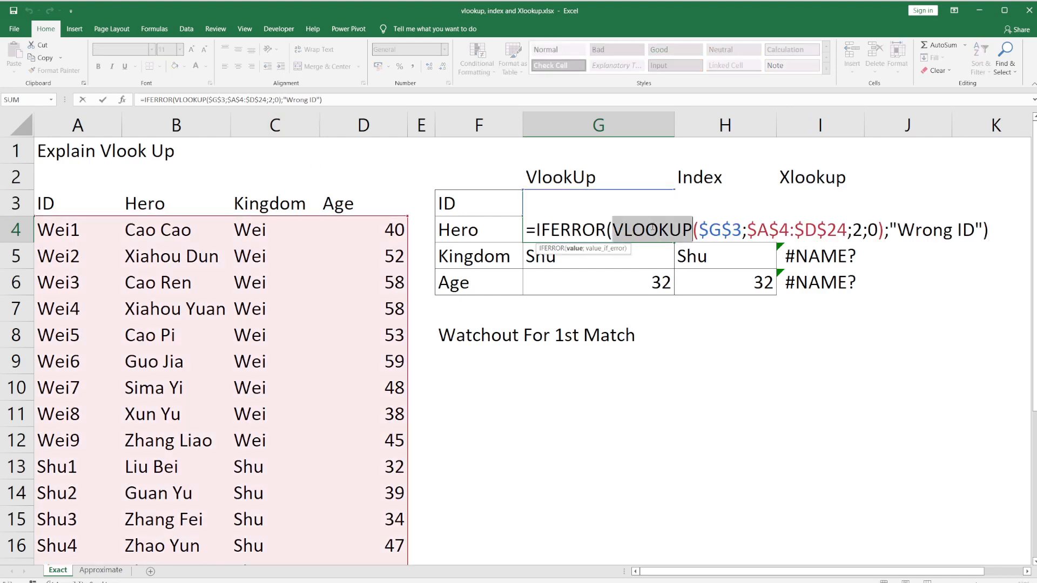
pyautogui.press('Escape')
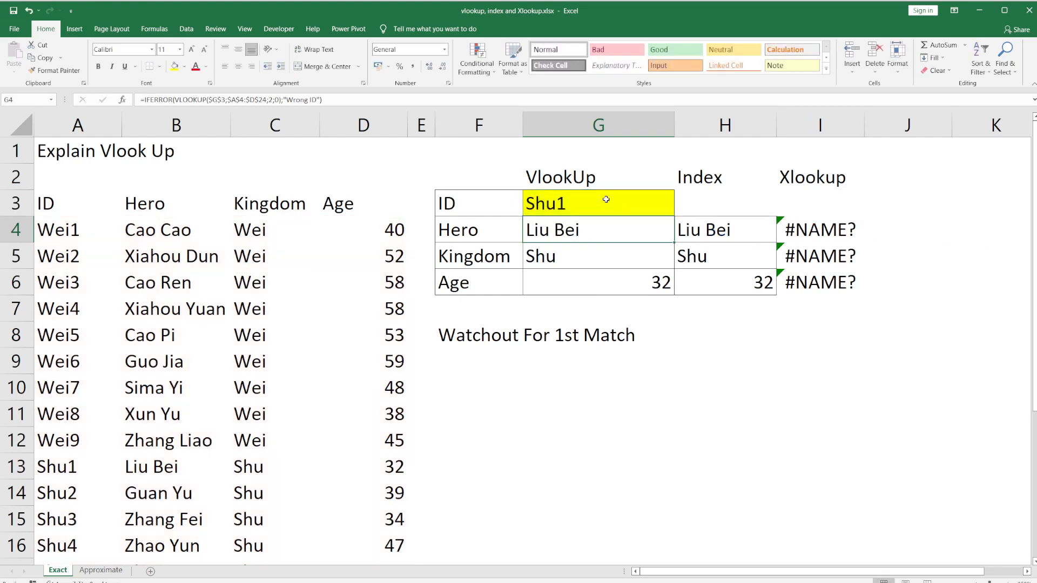
pyautogui.click(607, 200)
pyautogui.click(591, 227)
pyautogui.doubleClick(591, 227)
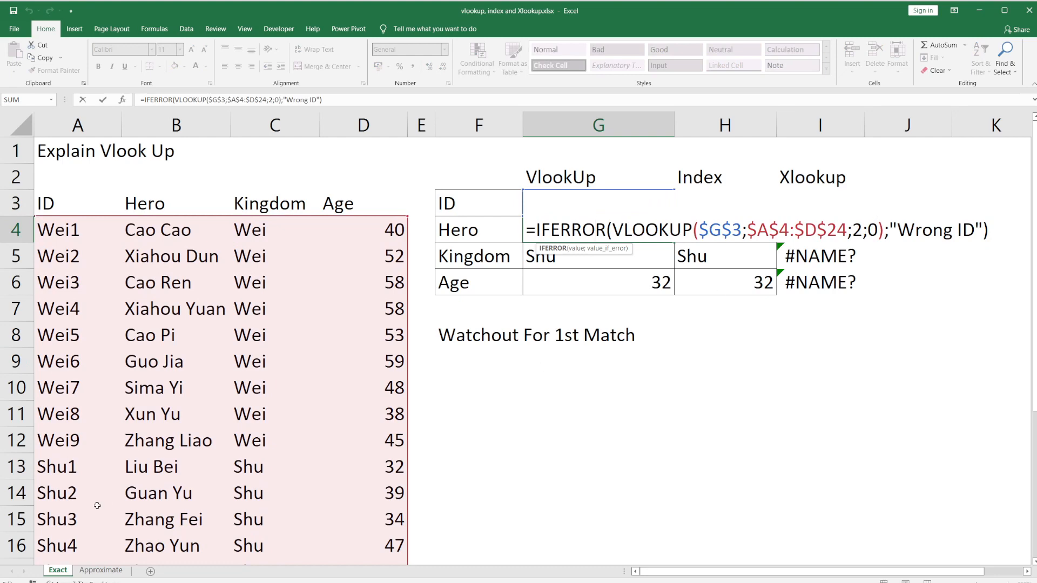
pyautogui.press('Escape')
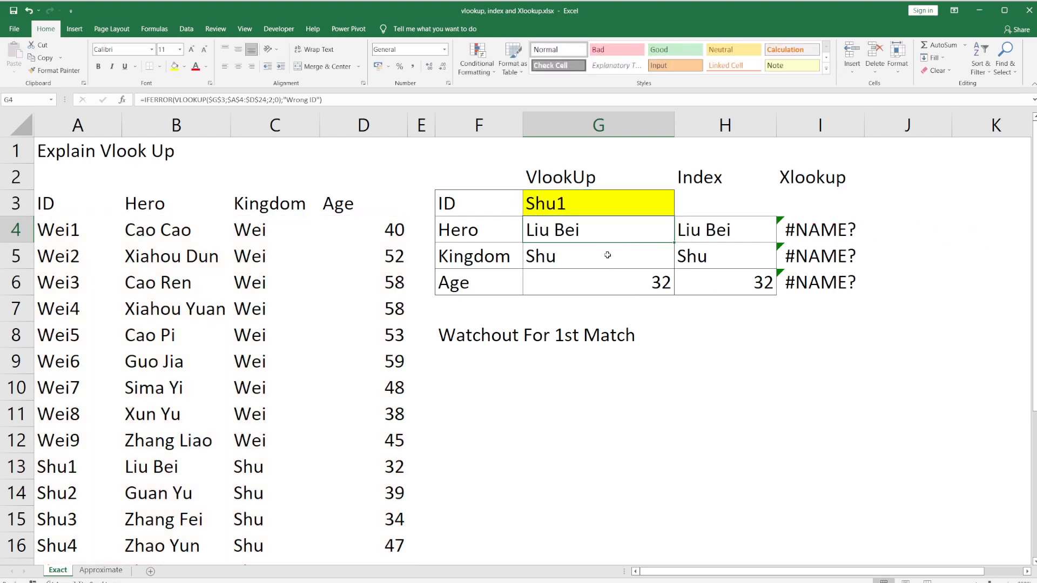
# Inspect the column index argument of the Kingdom VLOOKUP formula in G5 without changing it
pyautogui.click(601, 252)
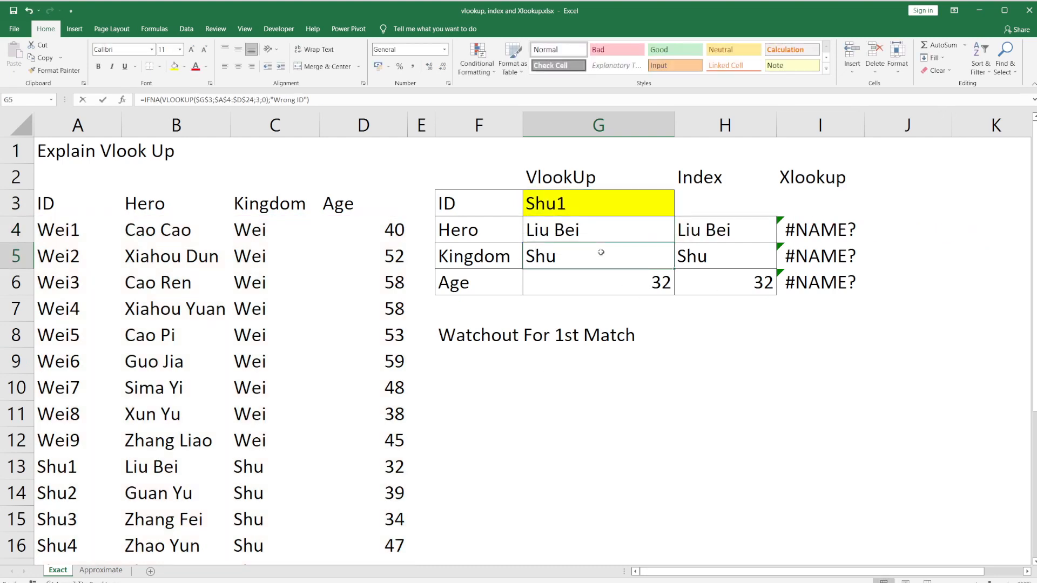
pyautogui.doubleClick(601, 254)
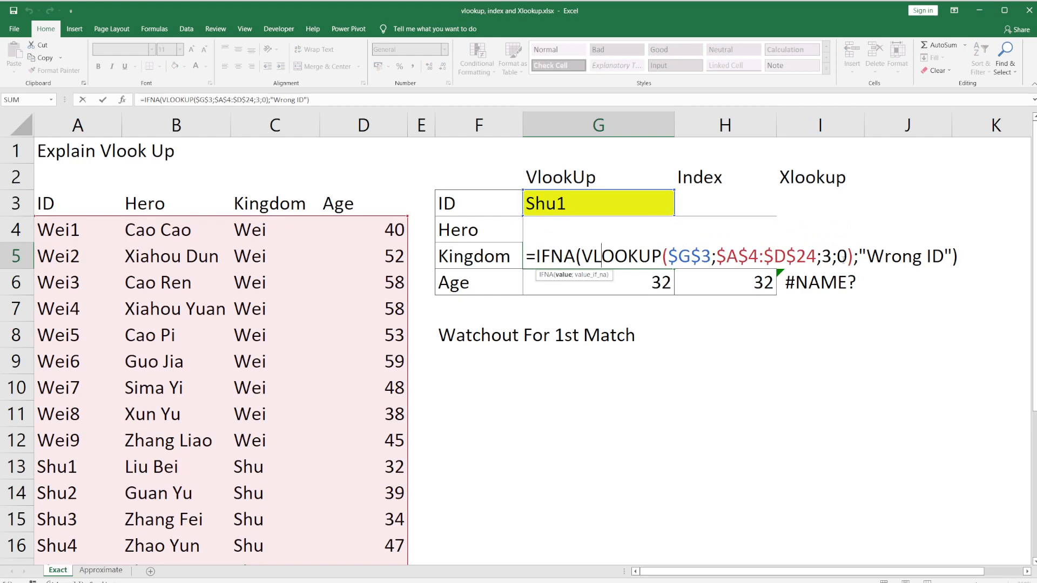
pyautogui.doubleClick(826, 256)
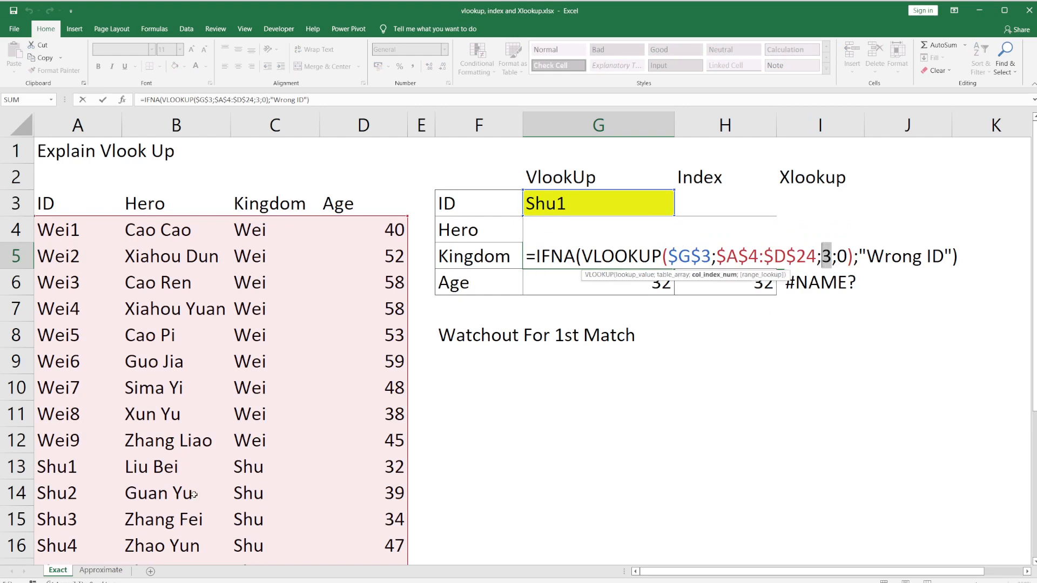
pyautogui.press('Escape')
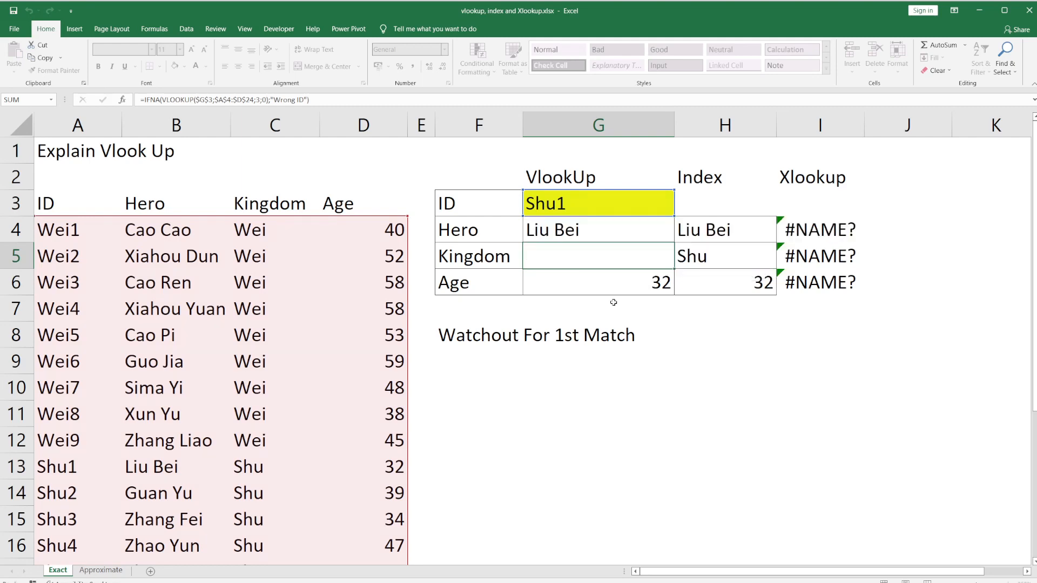
# Inspect the column index argument of the Age VLOOKUP formula in G6 and return to the ID cell G3
pyautogui.click(606, 297)
pyautogui.click(612, 283)
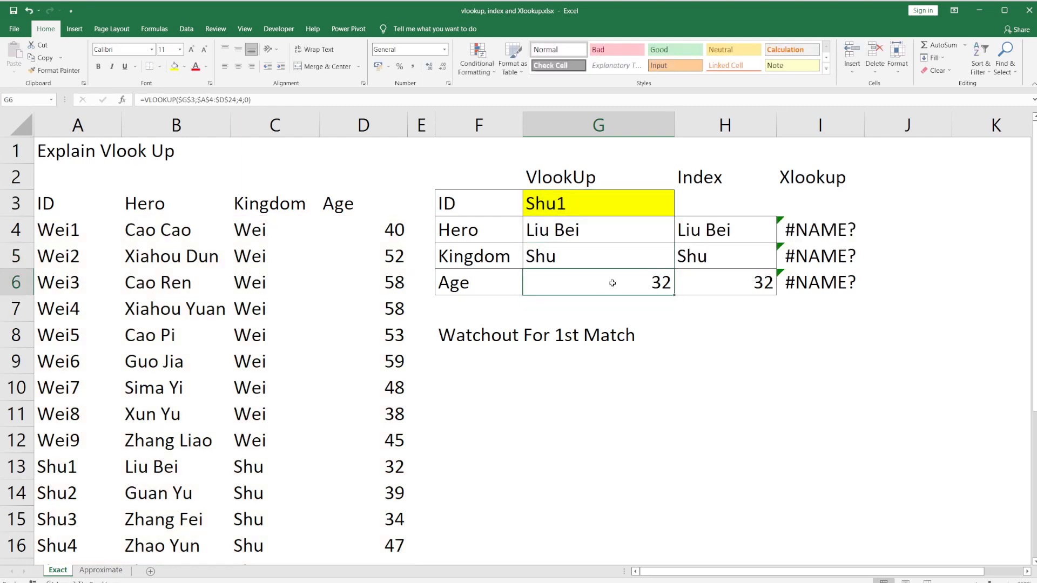
pyautogui.doubleClick(612, 283)
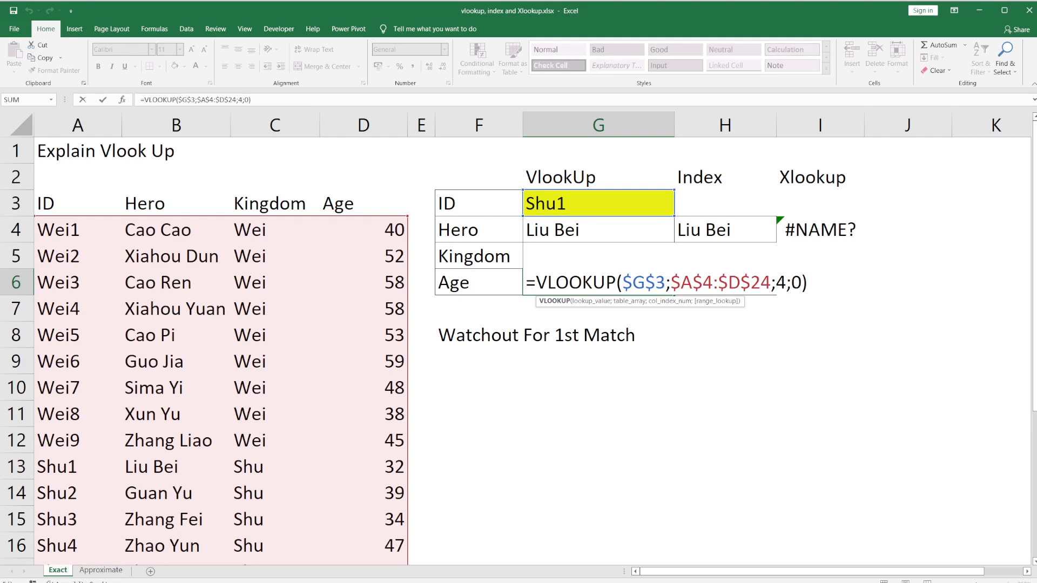
pyautogui.moveTo(776, 283); pyautogui.dragTo(787, 283)
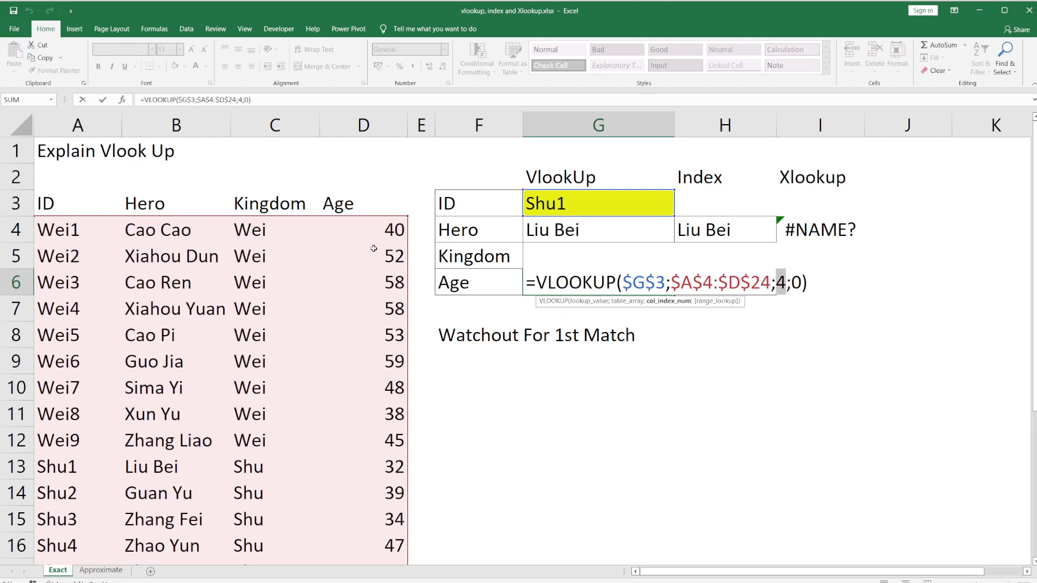
pyautogui.hotkey('ctrl', 'Return')
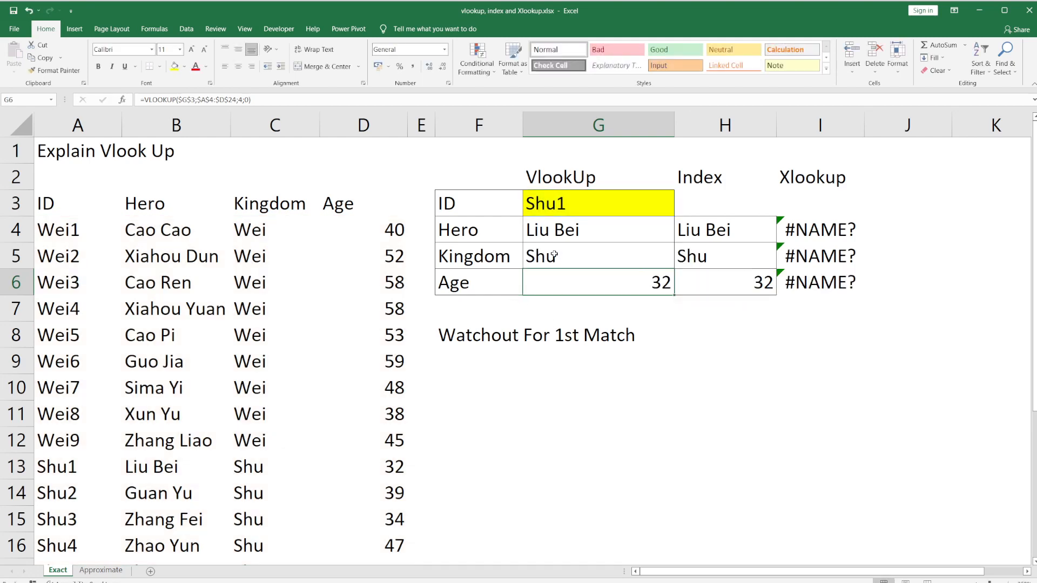
pyautogui.click(575, 203)
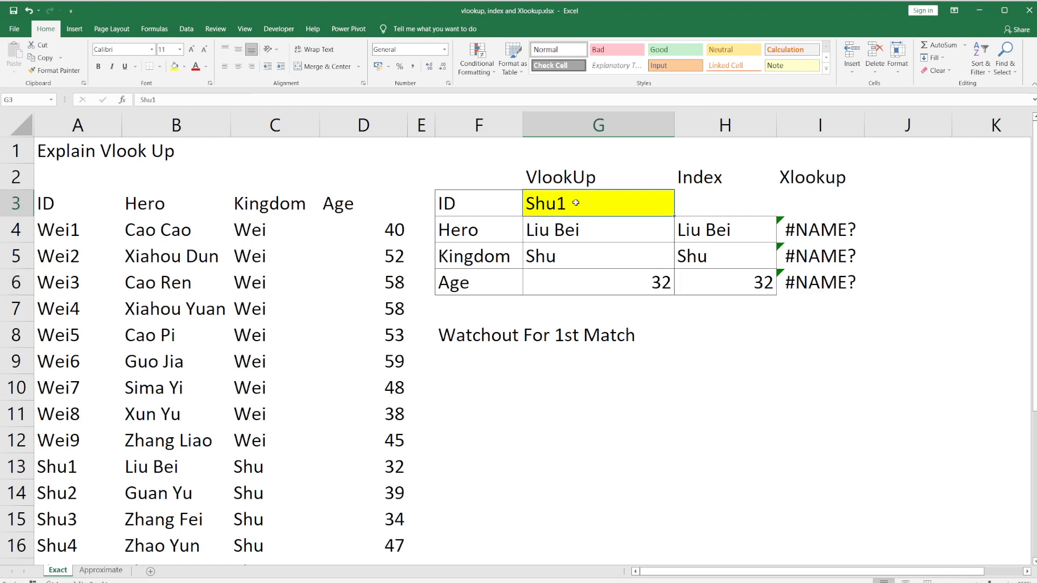
# Enter the nonexistent ID xxxx in G3 and check the error explanation on the Age result in G6
pyautogui.write('xxxx')
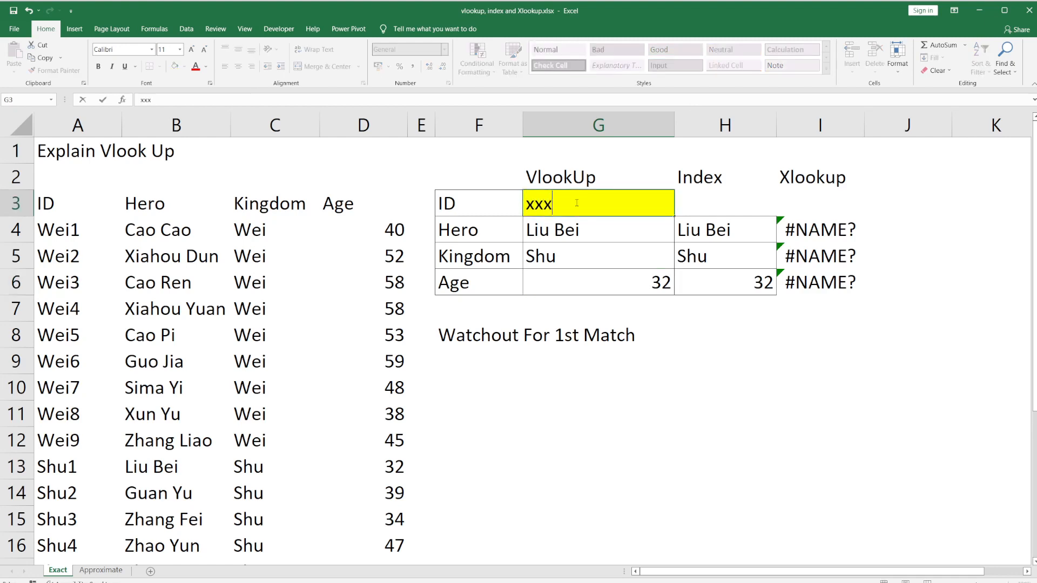
pyautogui.click(558, 291)
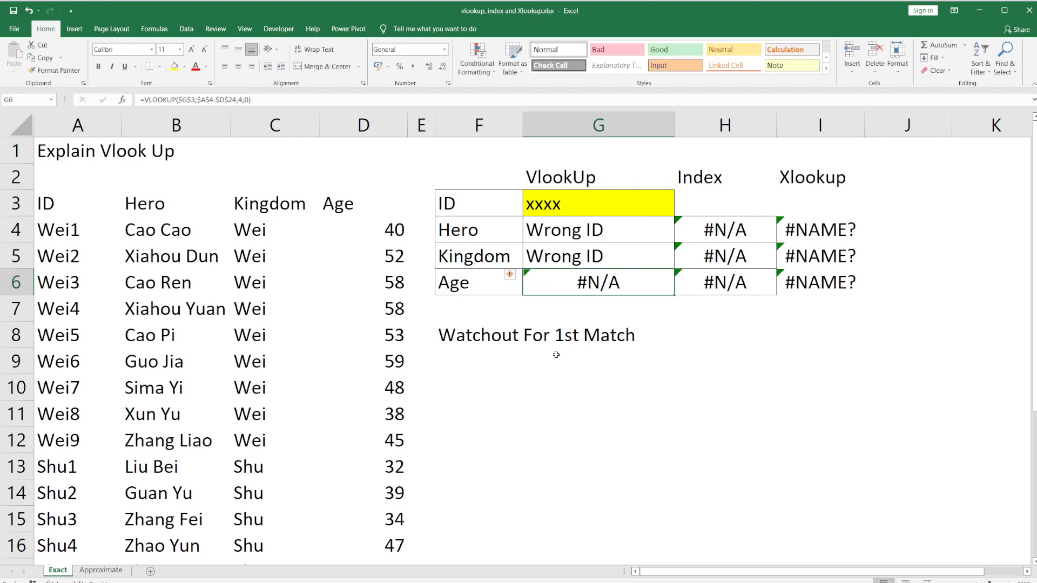
pyautogui.click(661, 384)
pyautogui.moveTo(520, 276)
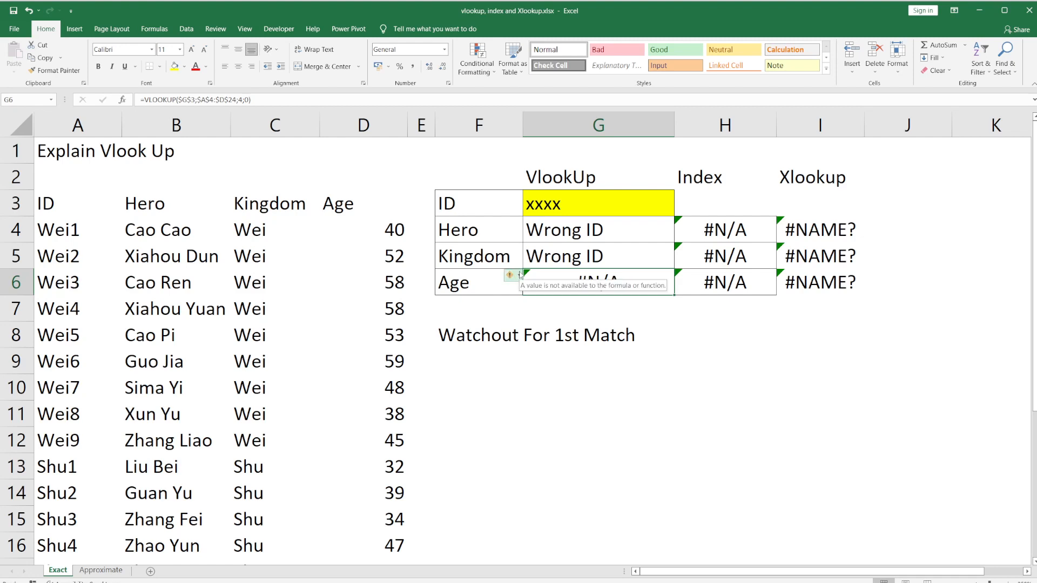
# Inspect the IFERROR function wrapped around the Hero VLOOKUP in G4, leaving the formula as it is
pyautogui.click(544, 227)
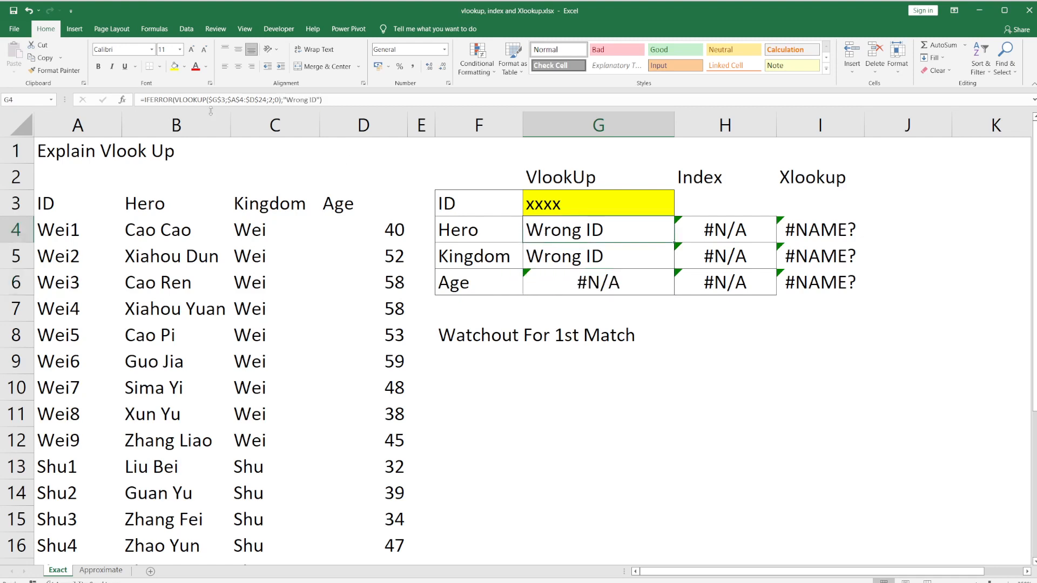
pyautogui.doubleClick(158, 99)
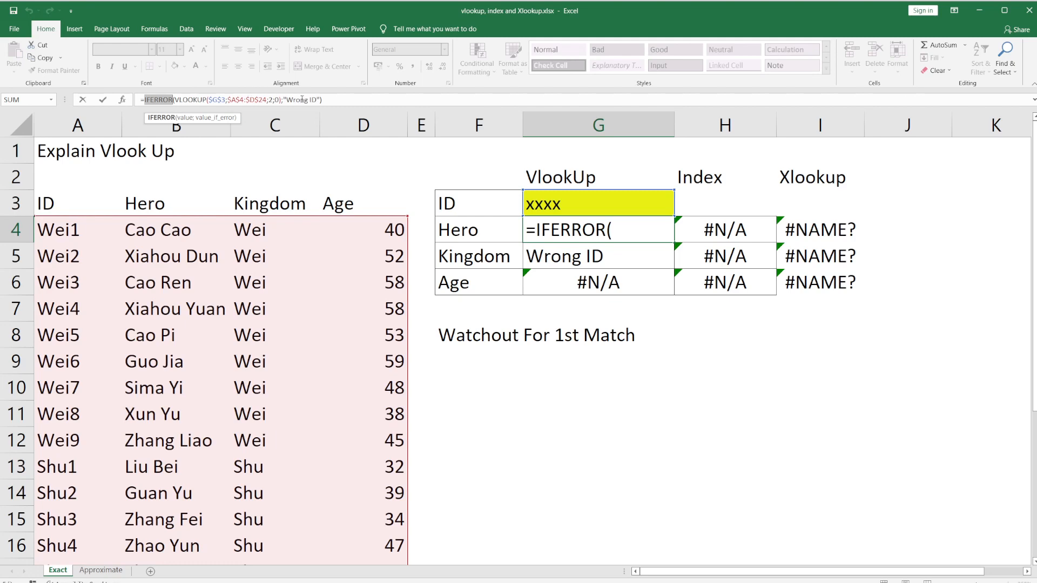
pyautogui.press('Escape')
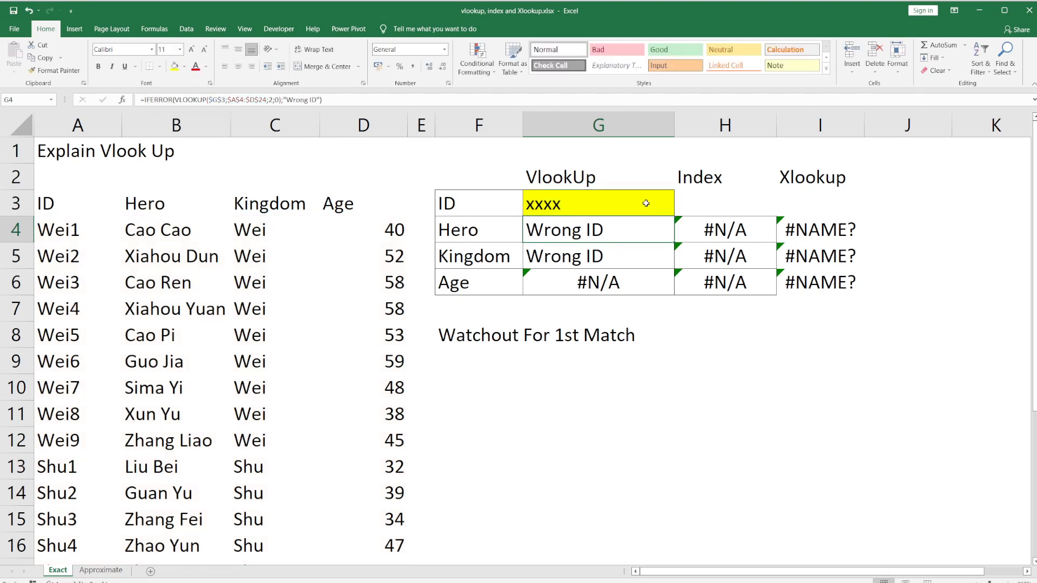
# Inspect the IFNA function wrapped around the Kingdom VLOOKUP in G5 without changing it
pyautogui.press('Down')
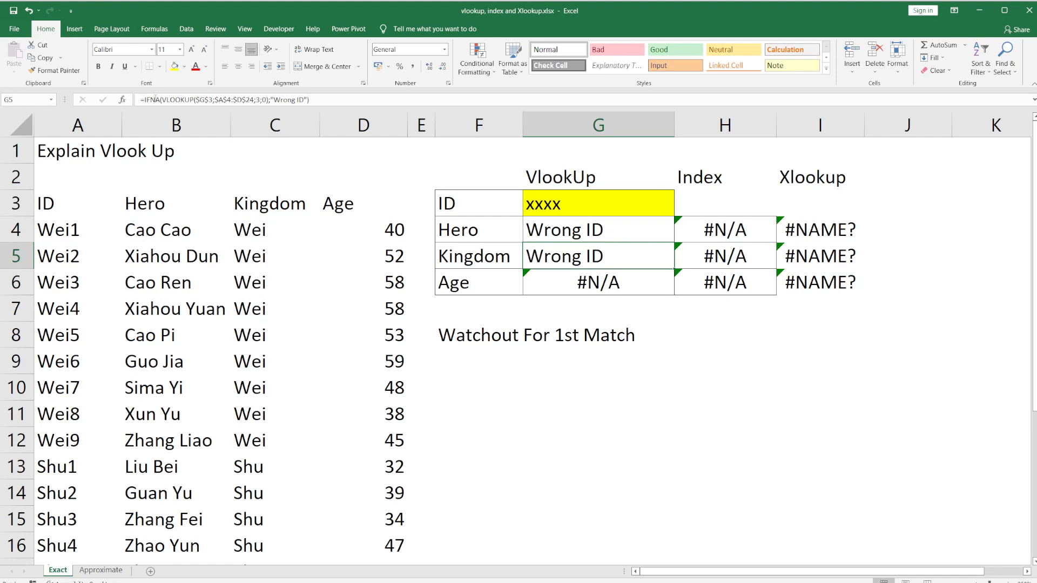
pyautogui.doubleClick(155, 98)
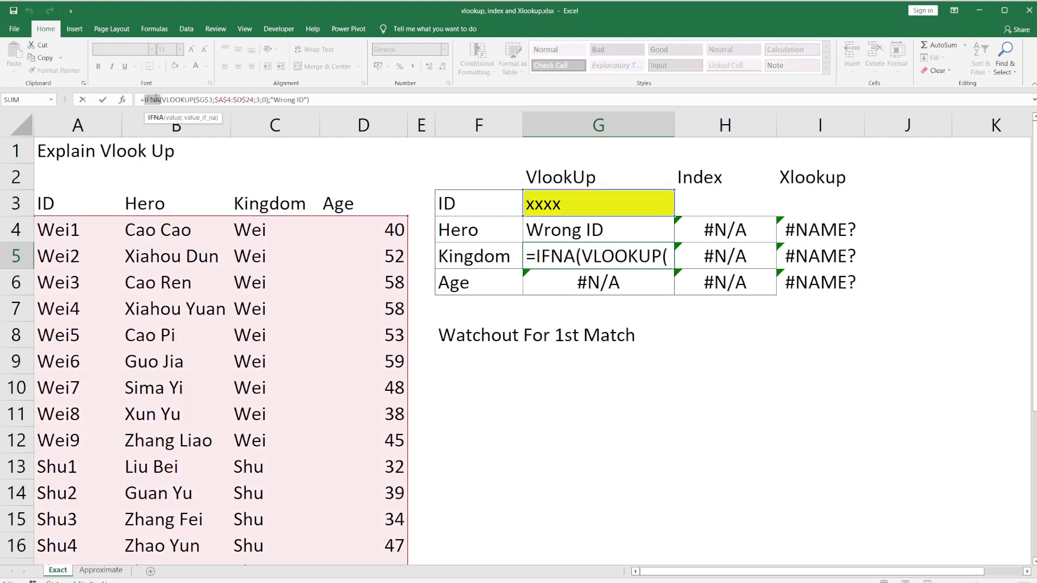
pyautogui.press('Escape')
# Compare the IFERROR wrapper in the Hero formula in G4 with the Age formula in G6
pyautogui.press('Up')
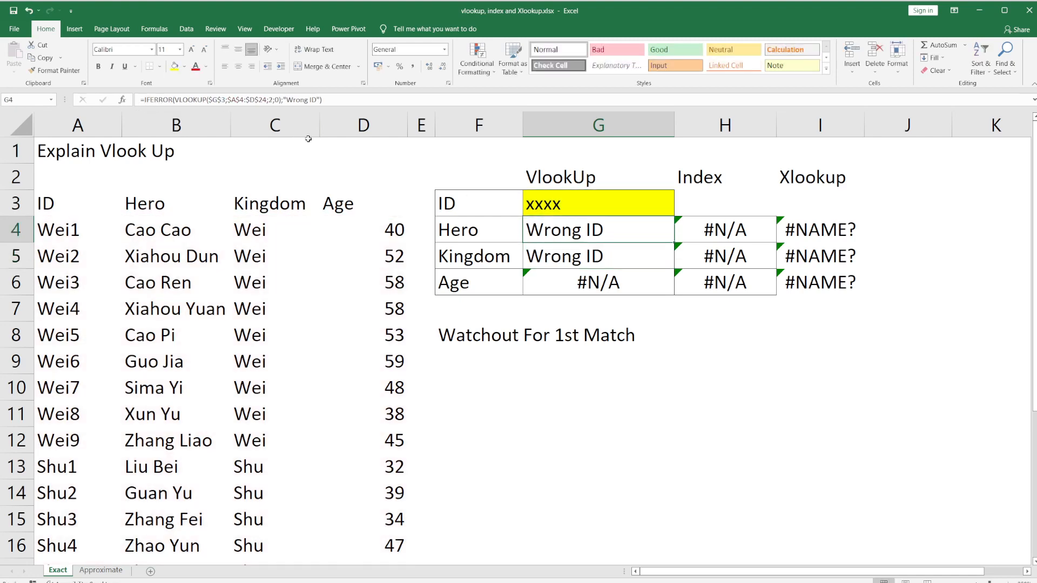
pyautogui.doubleClick(160, 99)
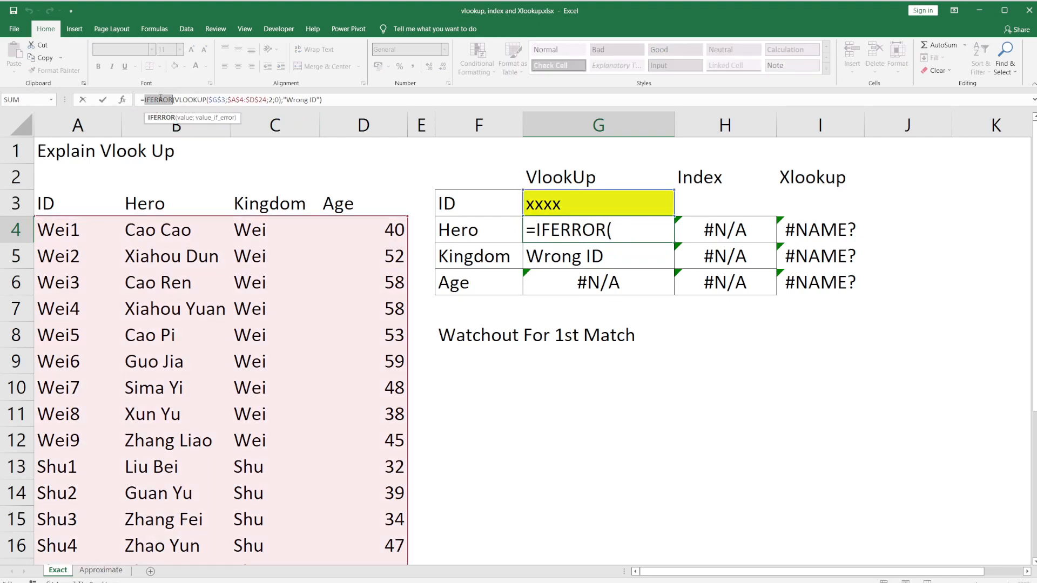
pyautogui.press('Escape')
pyautogui.click(614, 284)
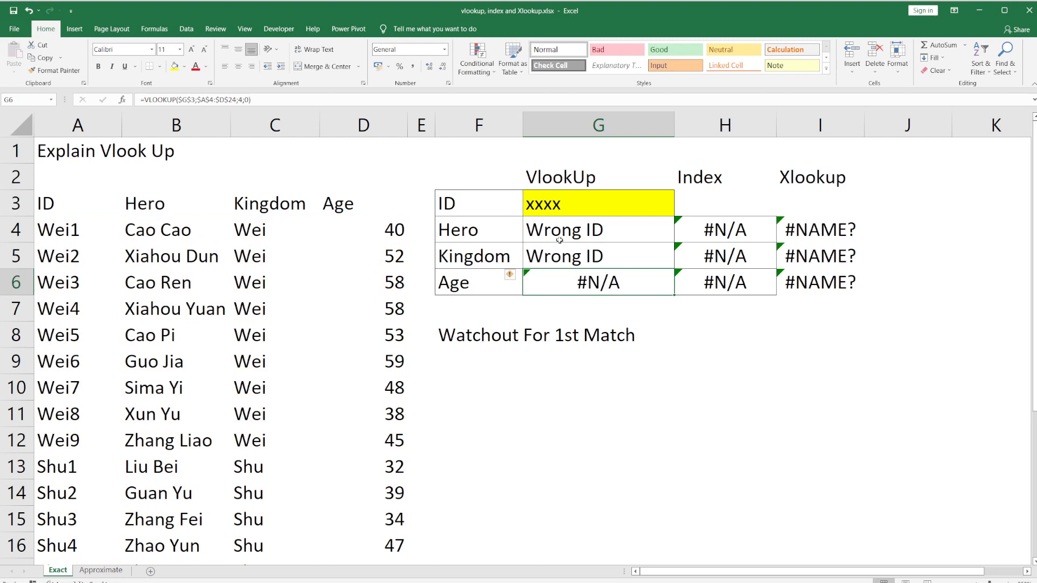
# Copy the ID Wei2 from A5 into the lookup cell G3
pyautogui.click(566, 203)
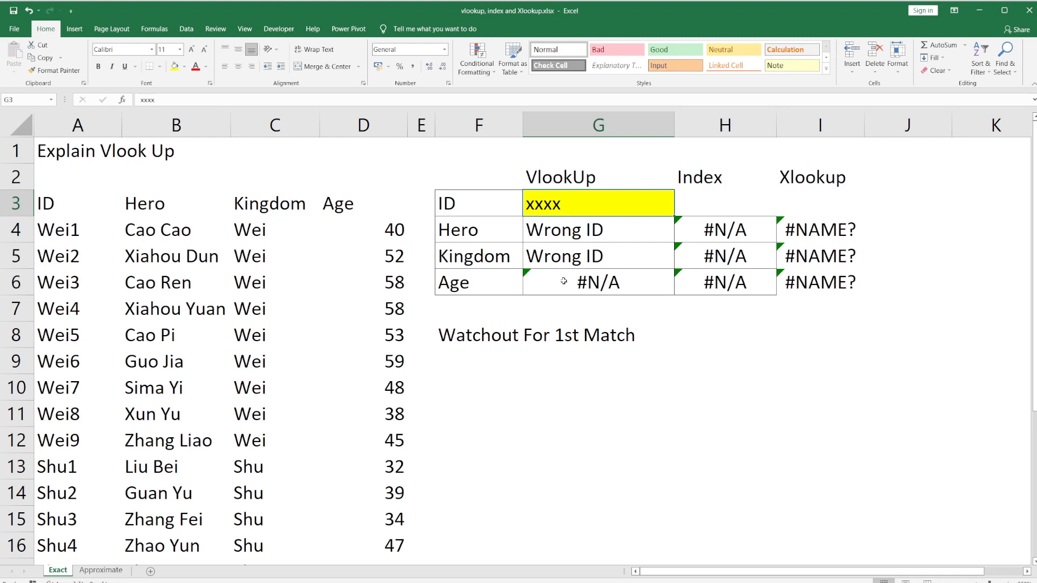
pyautogui.click(72, 256)
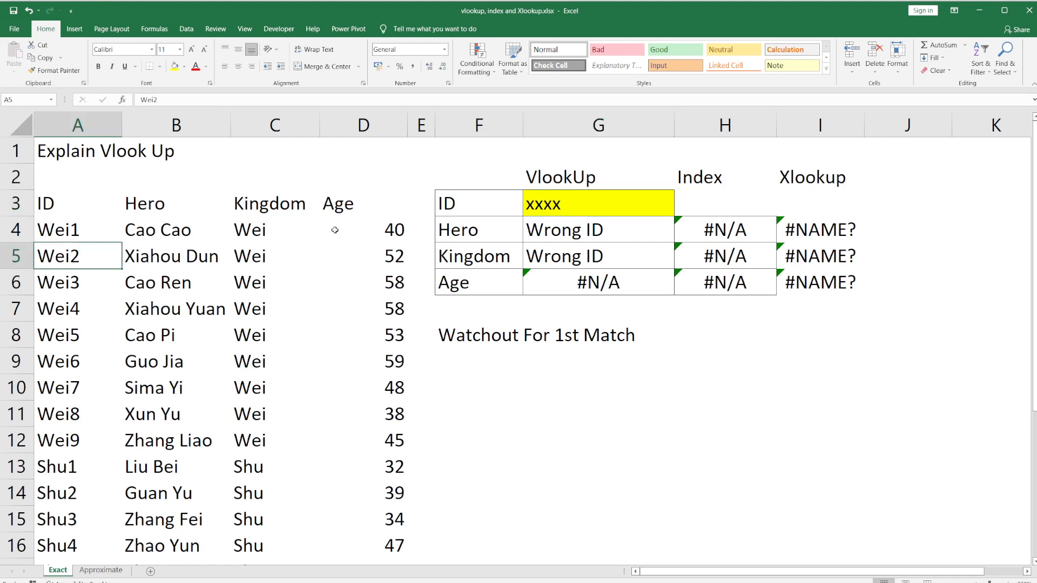
pyautogui.hotkey('ctrl', 'c')
pyautogui.click(539, 206)
pyautogui.rightClick(671, 214)
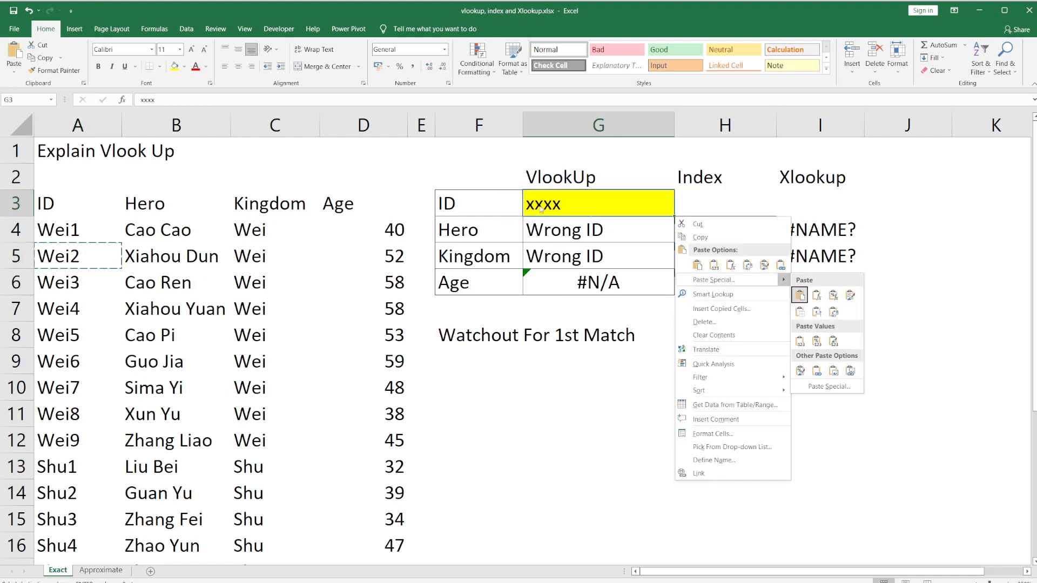
pyautogui.click(799, 299)
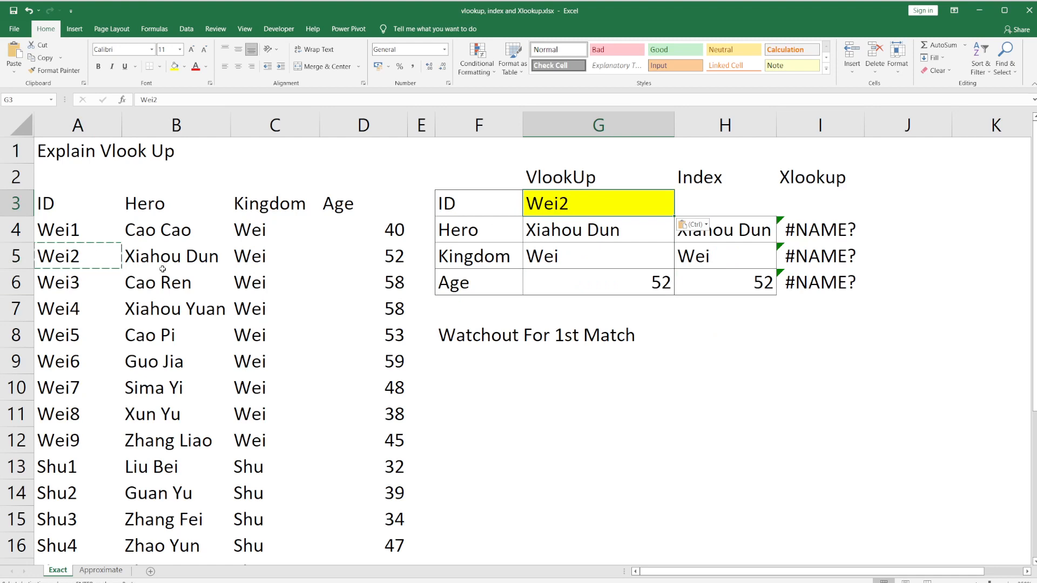
# Replace the age in the Wei2 row, cell D5, with the formula =5/0
pyautogui.click(375, 256)
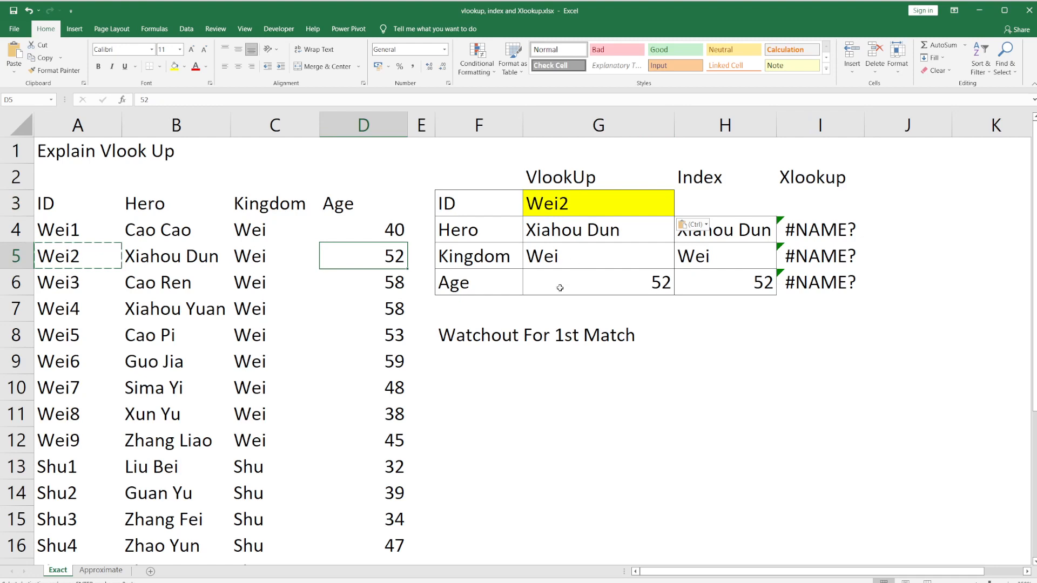
pyautogui.write('0')
pyautogui.press('Escape')
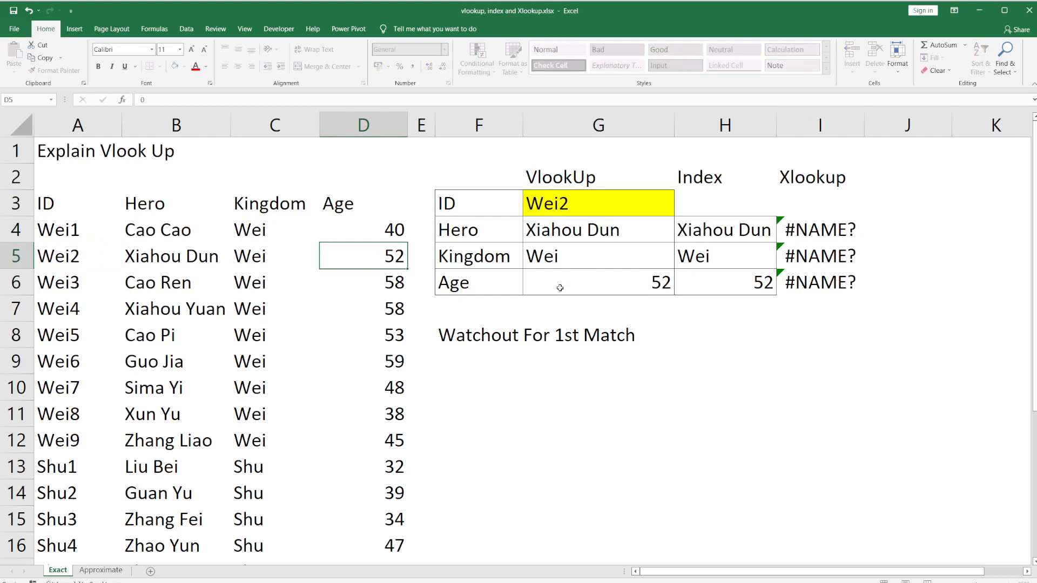
pyautogui.write('52')
pyautogui.hotkey('ctrl', 'Return')
pyautogui.write('=5/0')
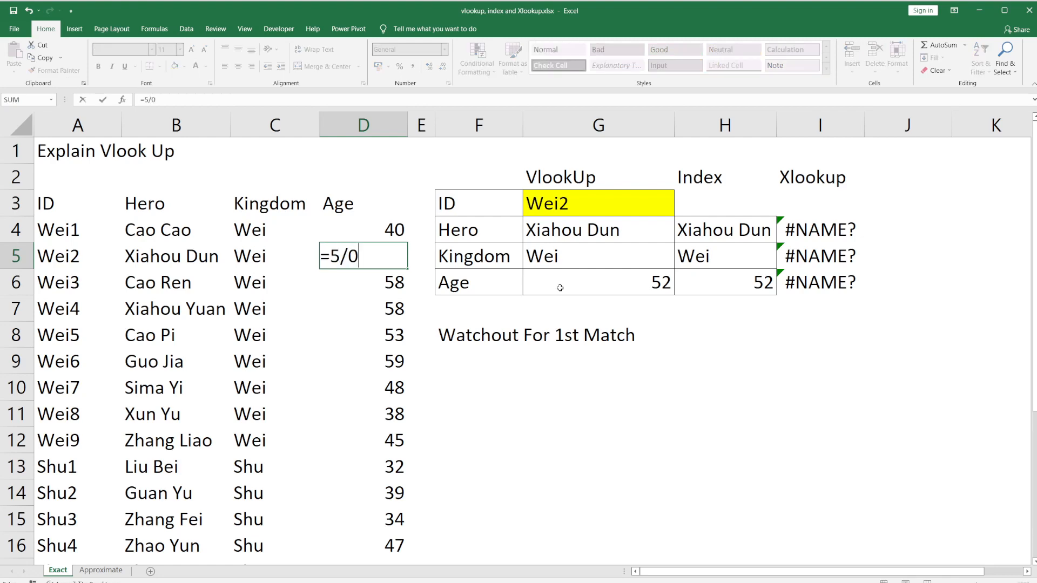
pyautogui.press('Return')
pyautogui.press('Up')
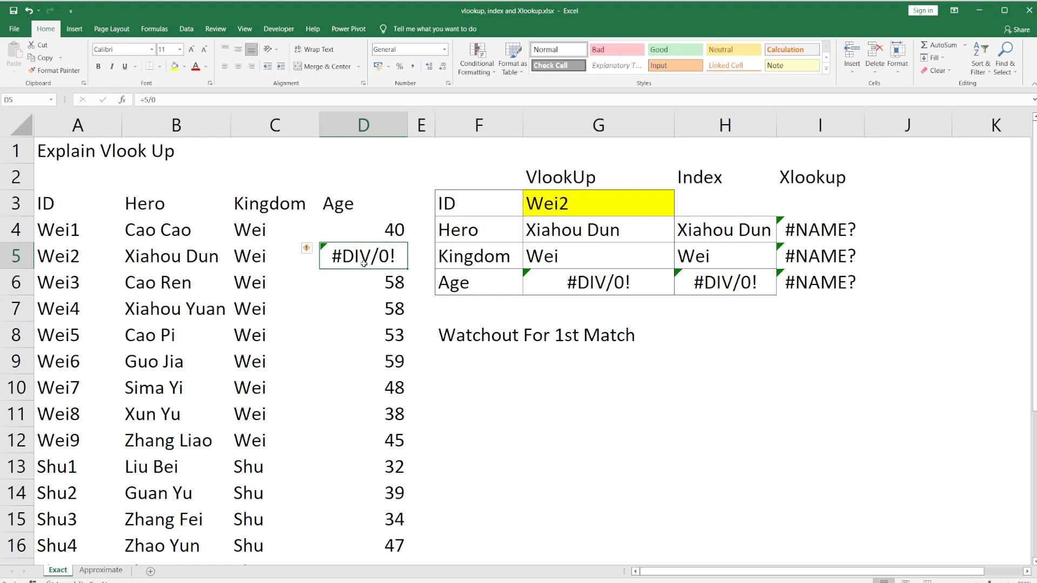
# Replace the hero name in the Wei2 row, cell B5, with the formula =5/0
pyautogui.press('Left')
pyautogui.press('Left')
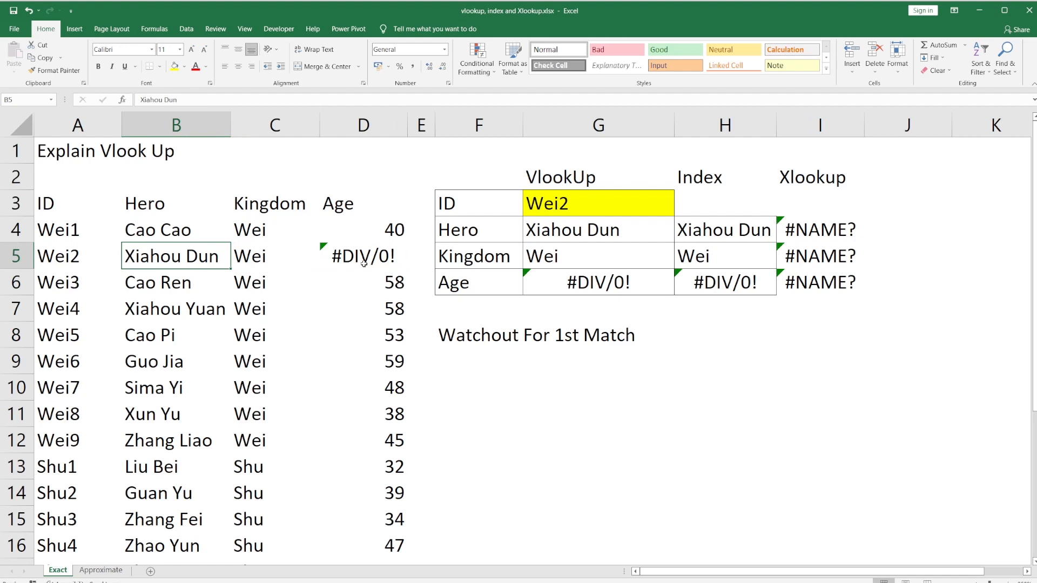
pyautogui.write('=')
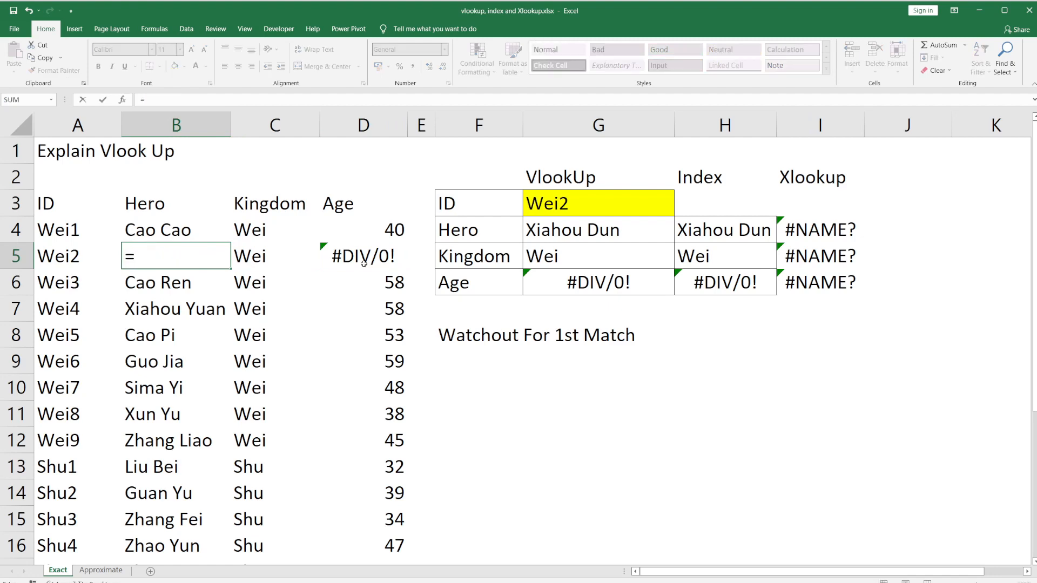
pyautogui.write('#')
pyautogui.press('BackSpace')
pyautogui.write('5/0')
pyautogui.press('Return')
pyautogui.press('Up')
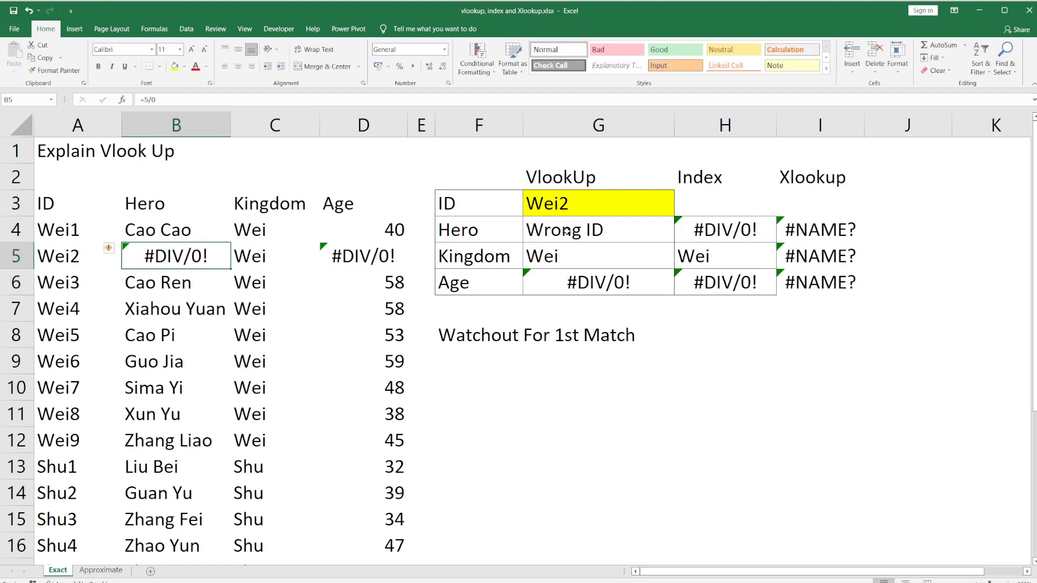
# Replace the kingdom in the Wei2 row, cell C5, with the formula =5/0
pyautogui.click(267, 254)
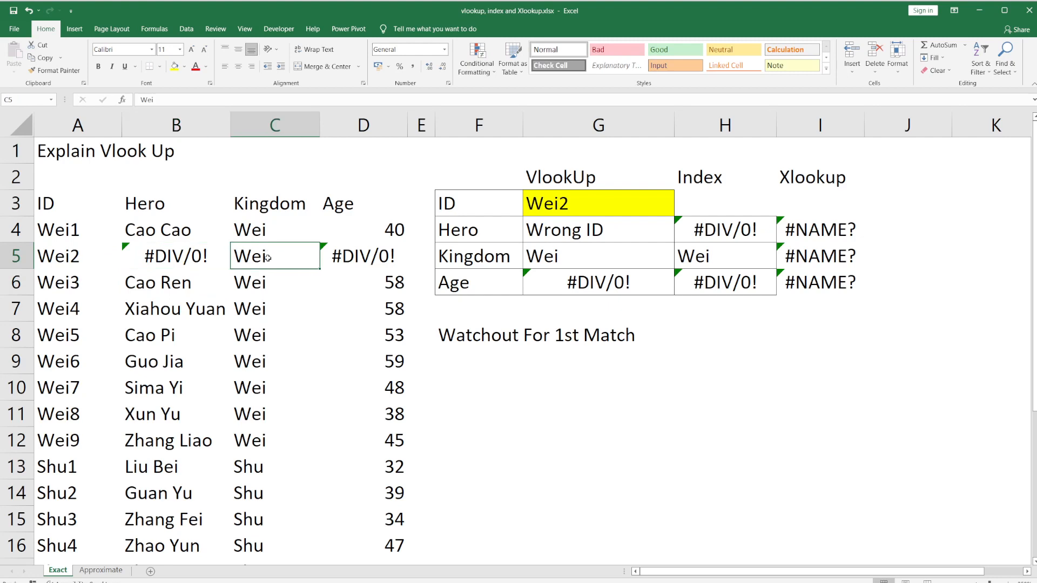
pyautogui.write('=5/')
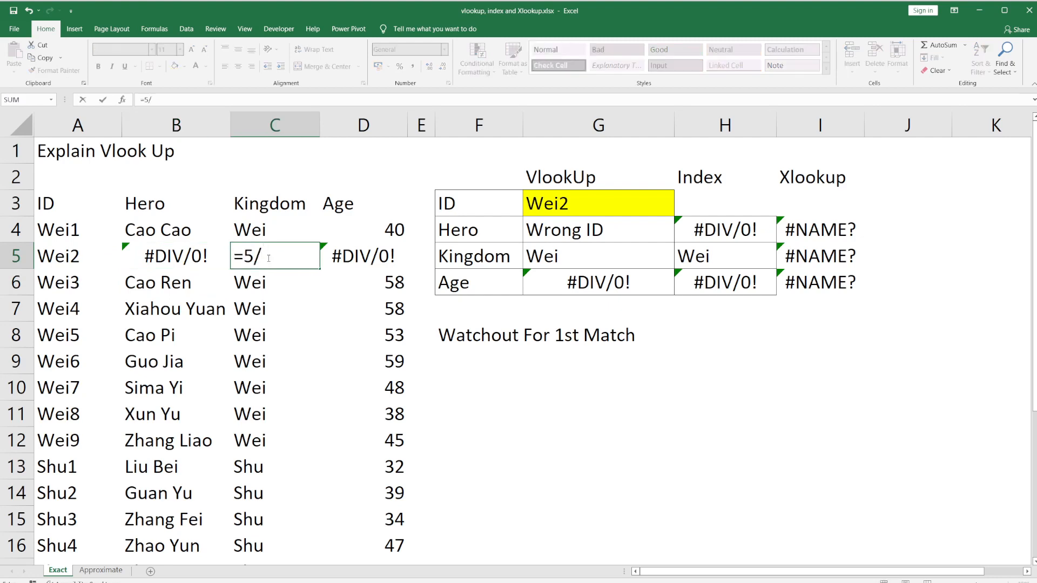
pyautogui.write('0')
pyautogui.hotkey('ctrl', 'Return')
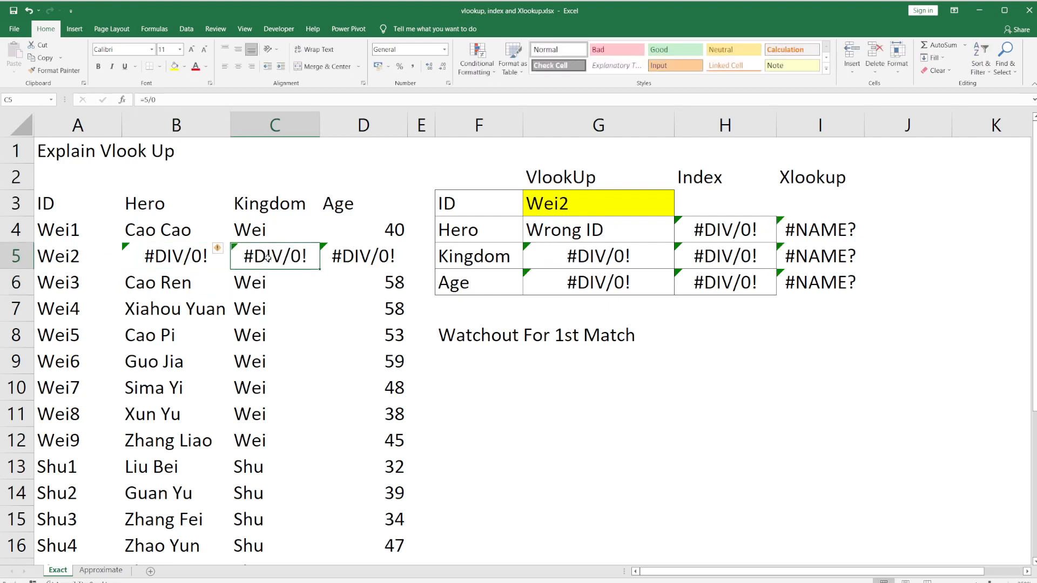
# Compare how the IFERROR, IFNA and plain VLOOKUP formulas in G4:G6 handle the source row's division errors
pyautogui.click(559, 261)
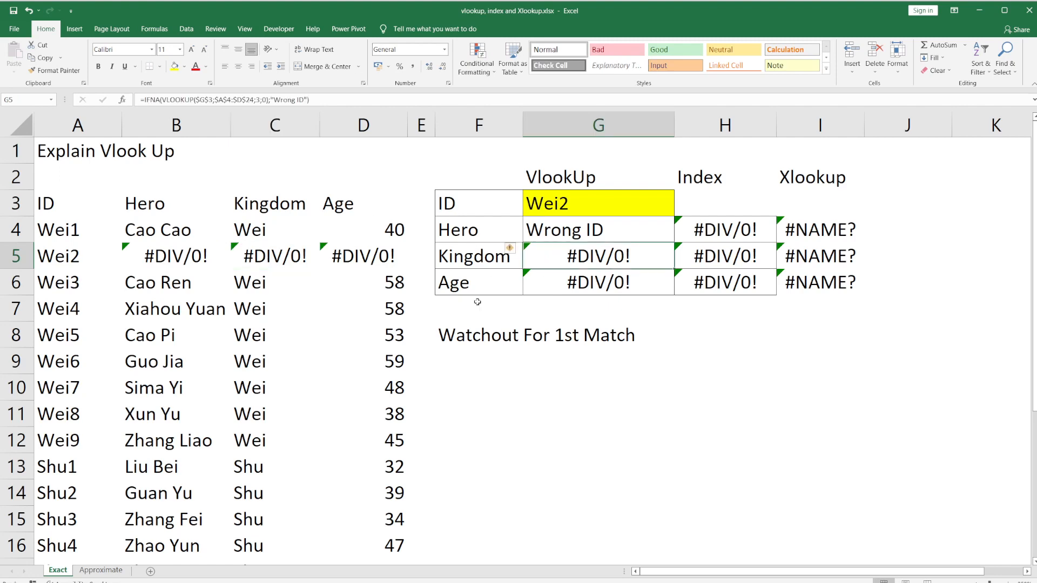
pyautogui.click(273, 258)
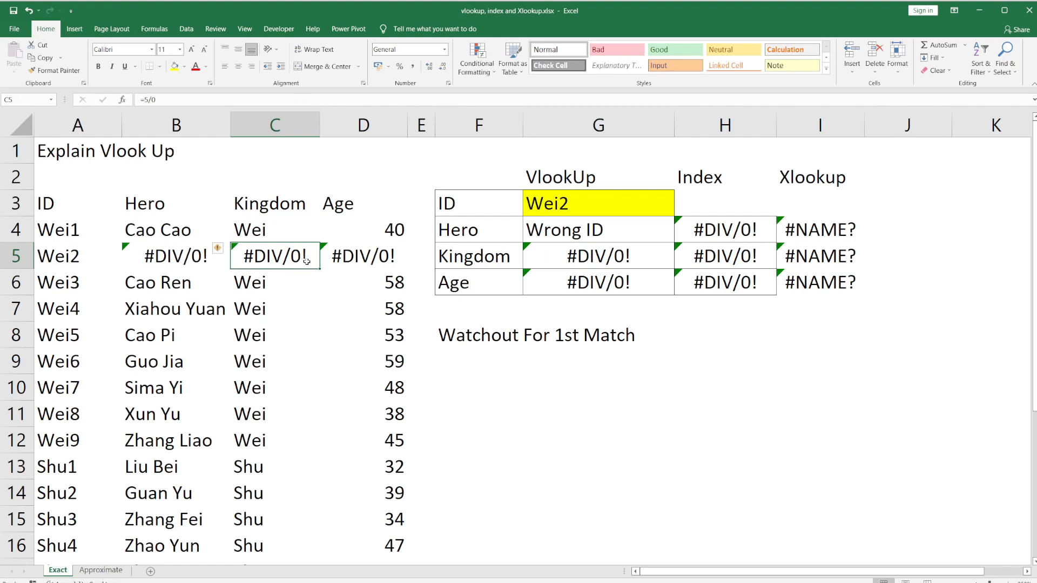
pyautogui.click(575, 255)
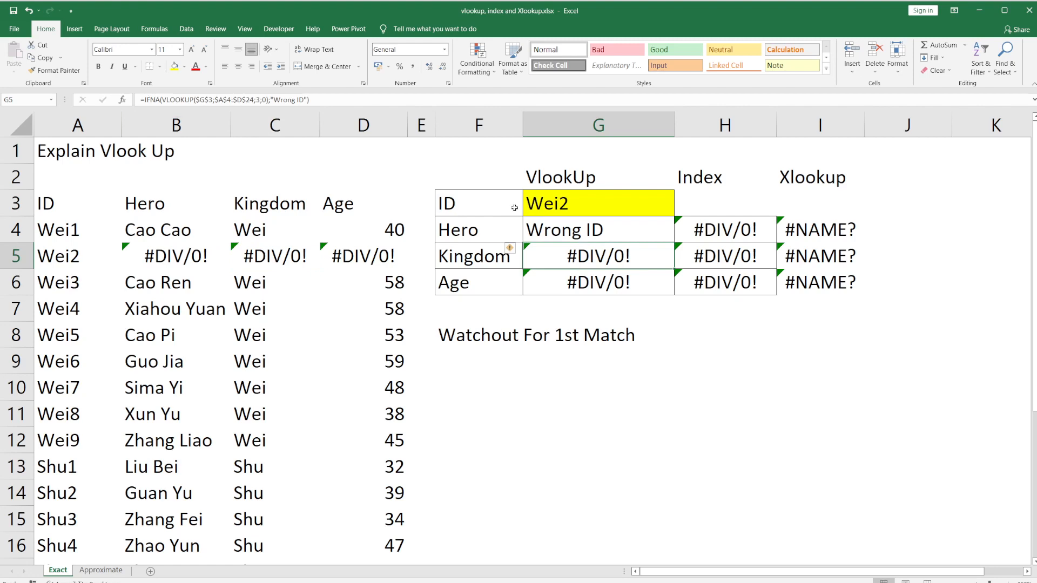
pyautogui.click(547, 231)
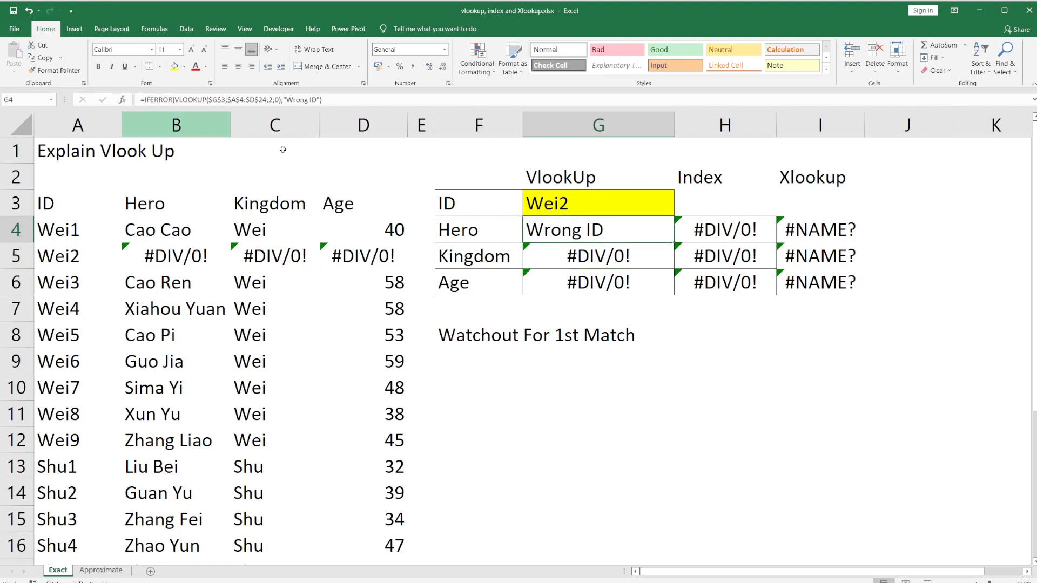
pyautogui.click(577, 254)
pyautogui.click(562, 286)
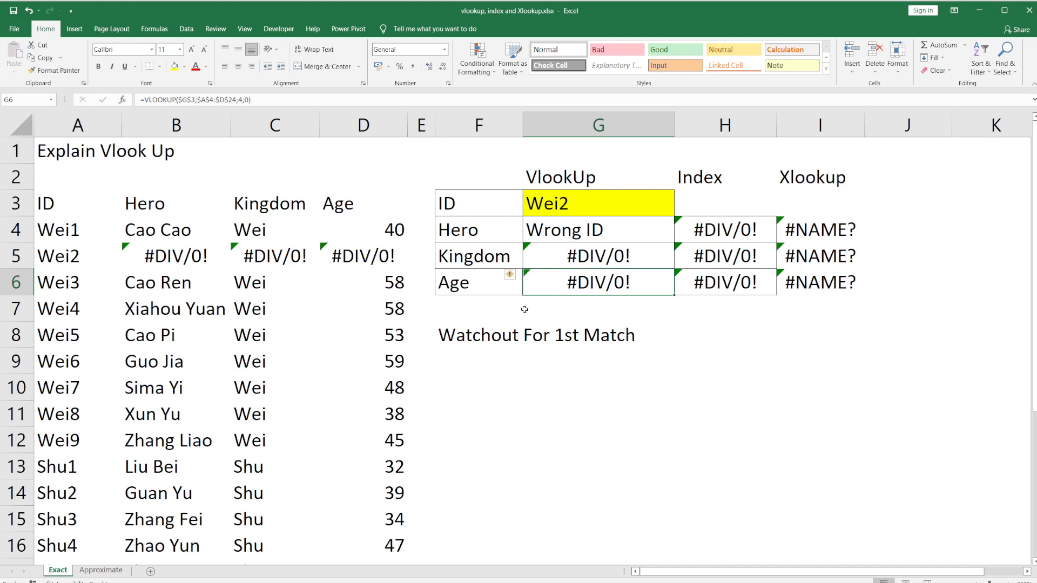
pyautogui.moveTo(580, 180); pyautogui.dragTo(564, 274)
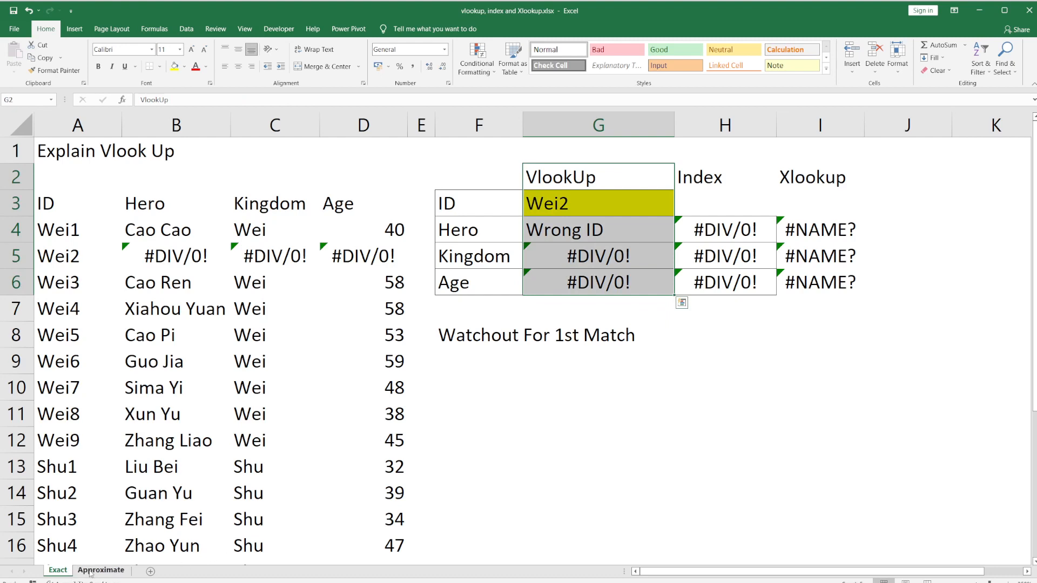
# Switch to the Approximate sheet and review the INT thresholds and DESC labels in its lookup table
pyautogui.click(90, 570)
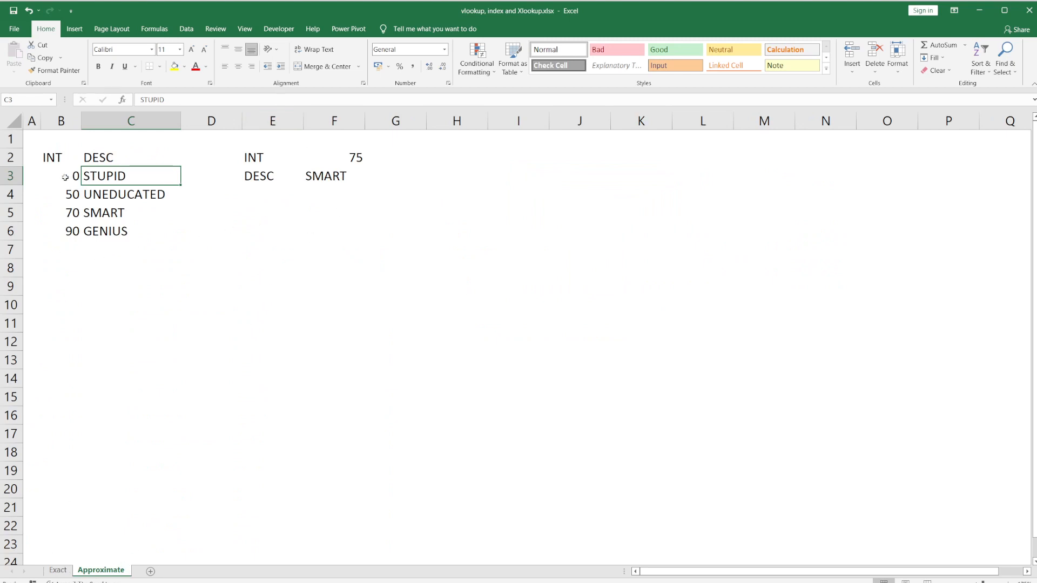
pyautogui.click(64, 178)
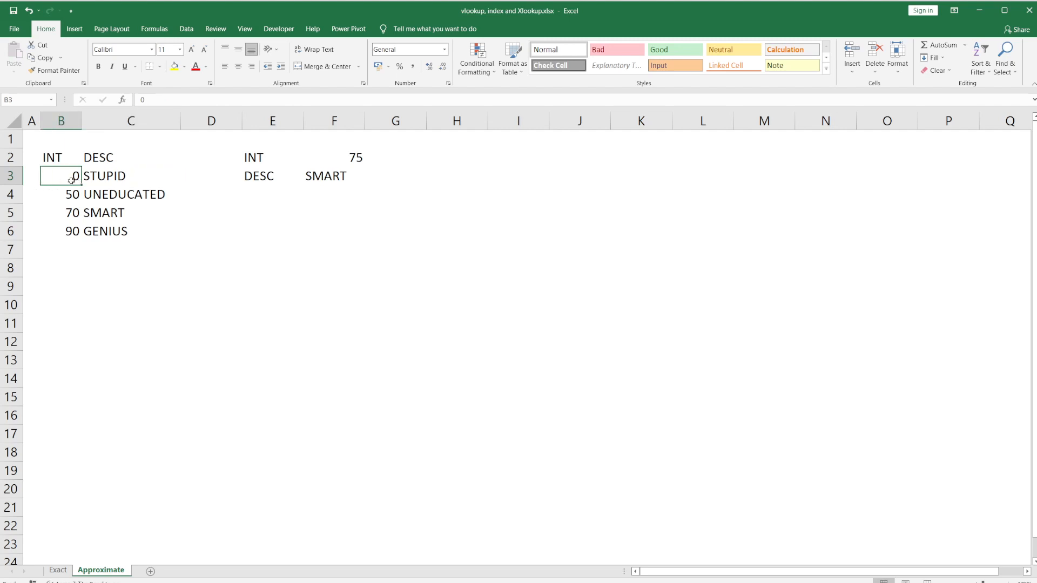
pyautogui.click(111, 179)
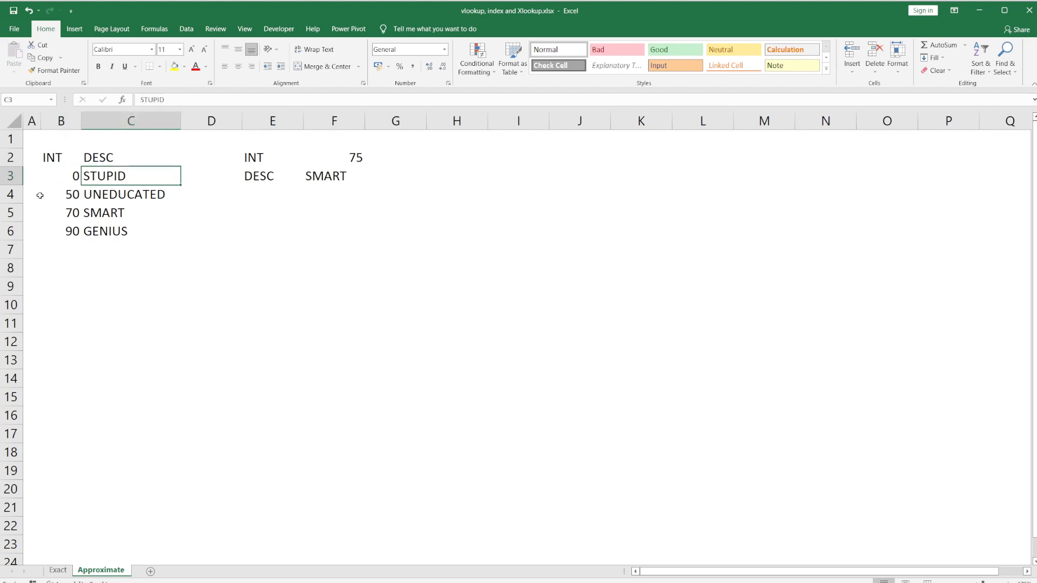
pyautogui.click(55, 158)
pyautogui.click(103, 154)
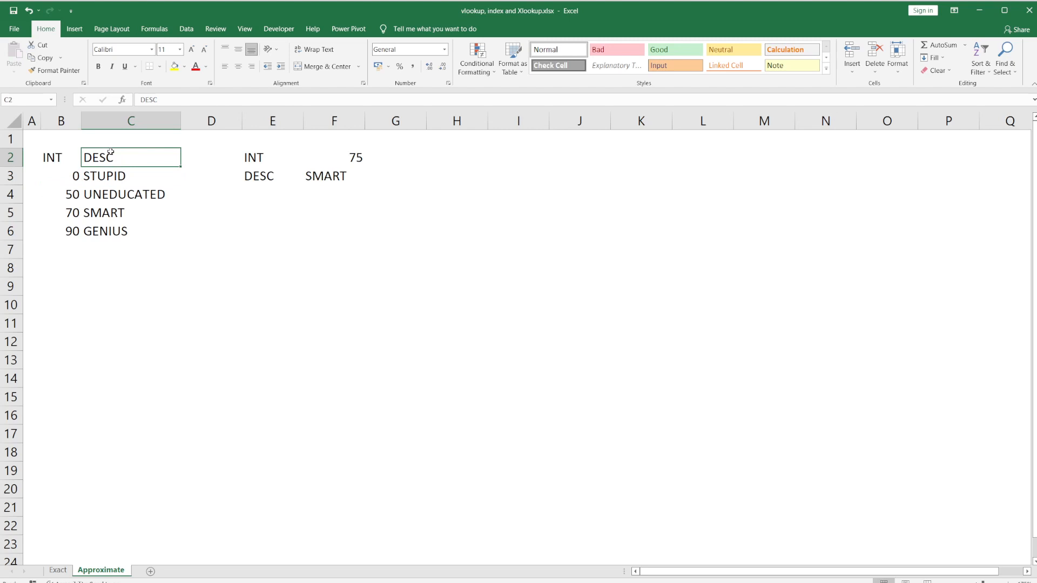
# Review the lookup table's DESC labels alongside the INT input and DESC result cells in F2:F3
pyautogui.click(82, 184)
pyautogui.click(138, 200)
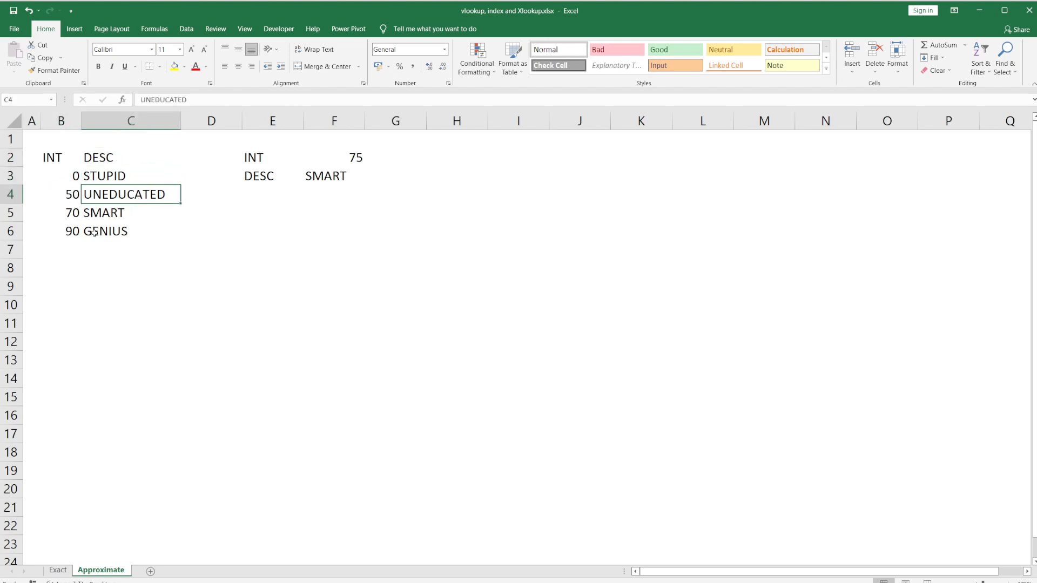
pyautogui.click(336, 176)
pyautogui.click(347, 157)
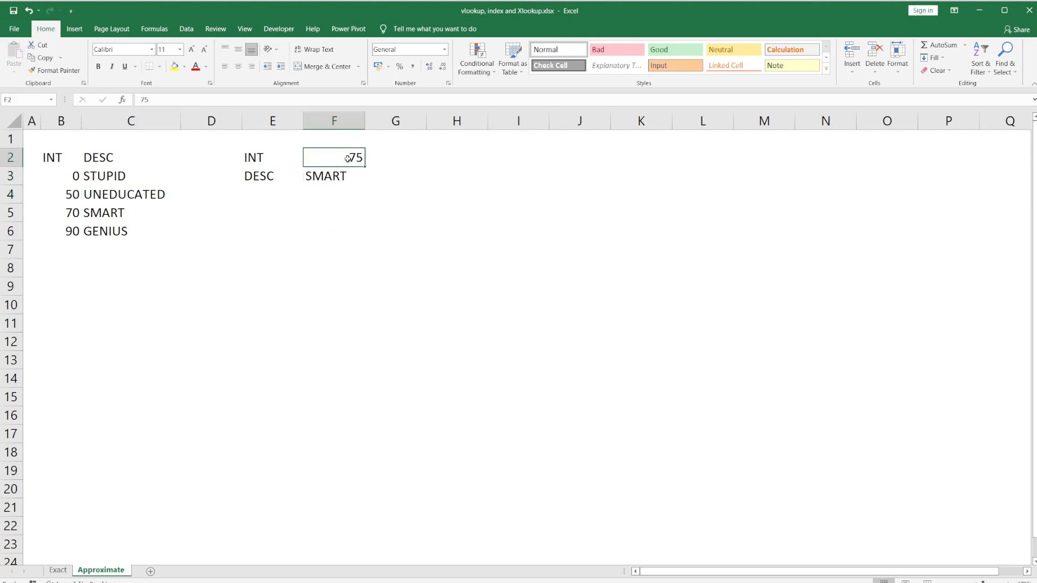
# Add 0 as the range_lookup argument of the VLOOKUP formula in F3 to make it an exact match
pyautogui.click(324, 180)
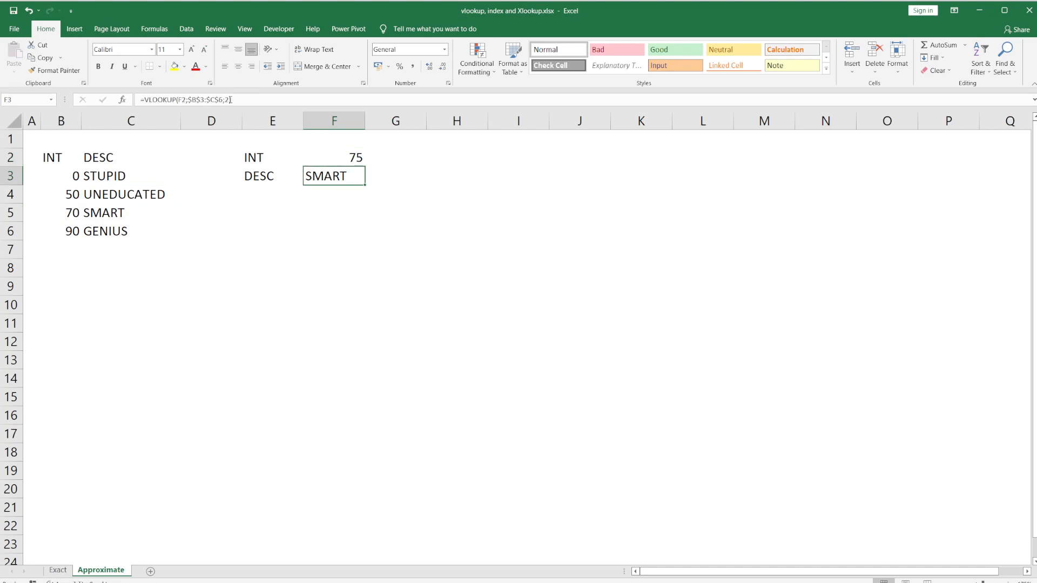
pyautogui.click(259, 96)
pyautogui.write(';0')
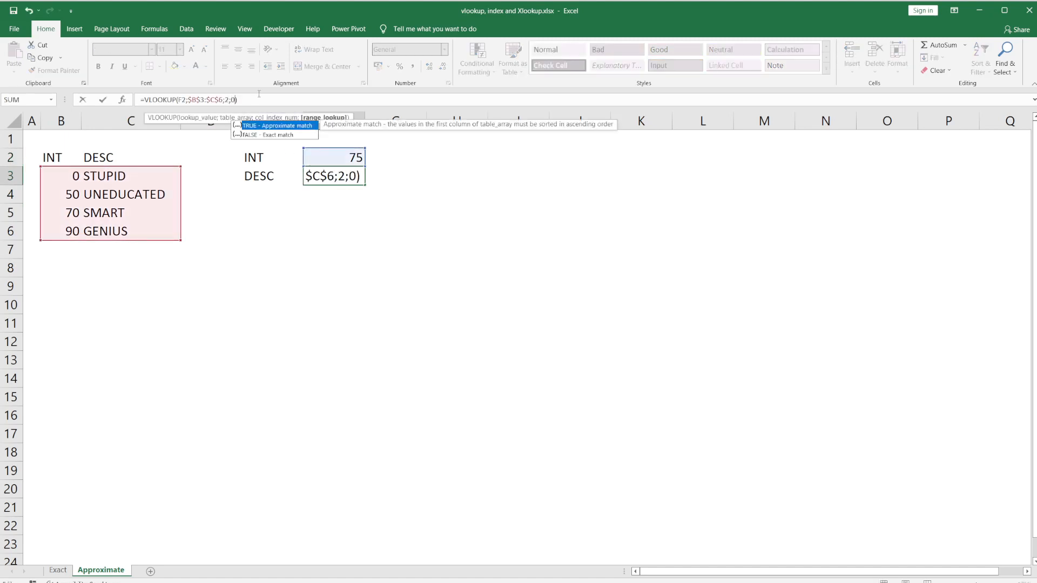
pyautogui.press('Return')
# Test the exact-match lookup by entering 0 and 1 in turn as the INT value in F2
pyautogui.press('Up')
pyautogui.press('Up')
pyautogui.write('0')
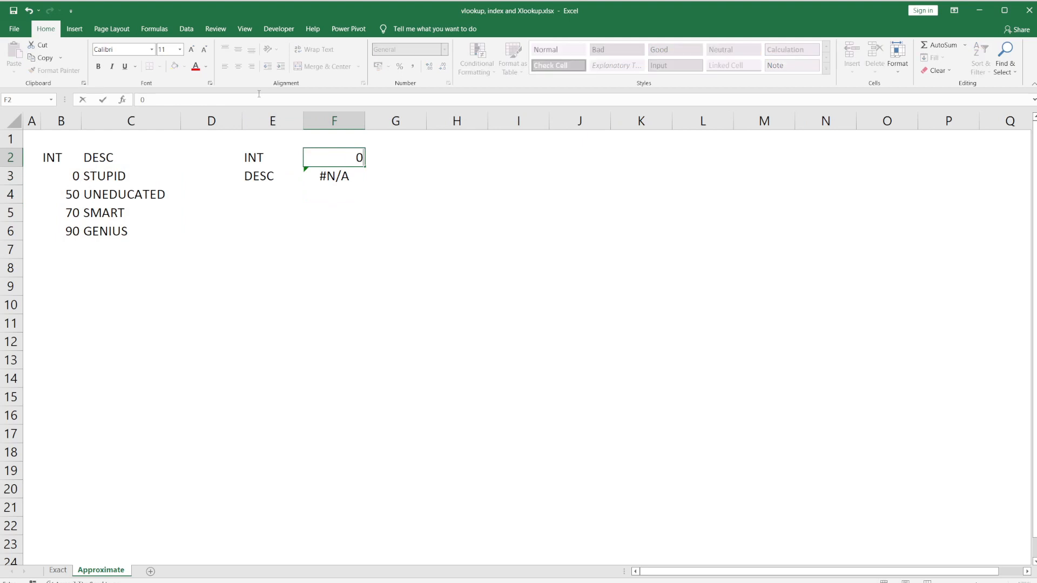
pyautogui.press('Return')
pyautogui.press('Up')
pyautogui.write('1')
pyautogui.press('Return')
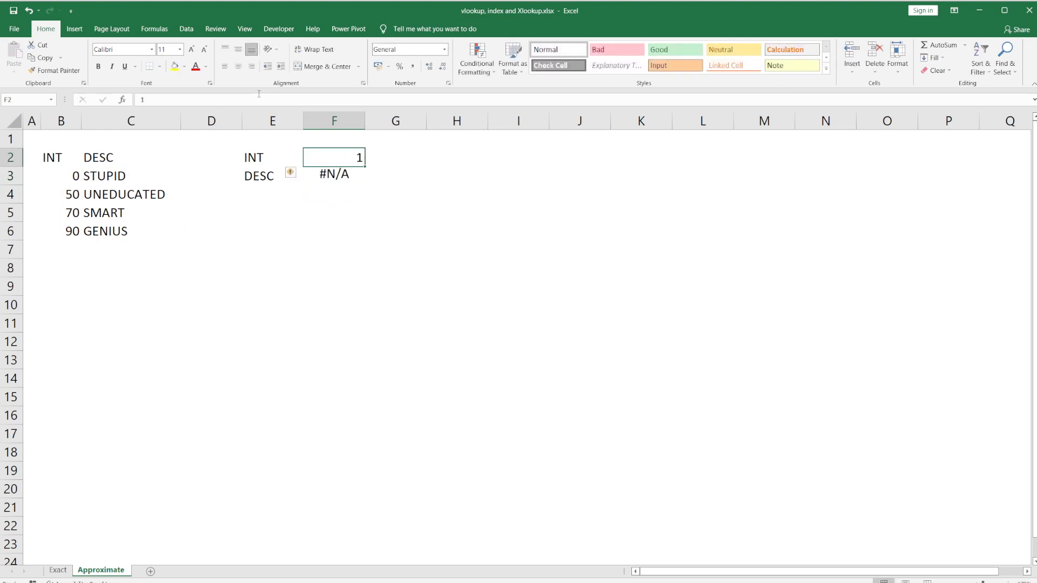
# Test the exact-match lookup at the thresholds by entering 50, 70 and 90 in turn in F2
pyautogui.press('Up')
pyautogui.write('50')
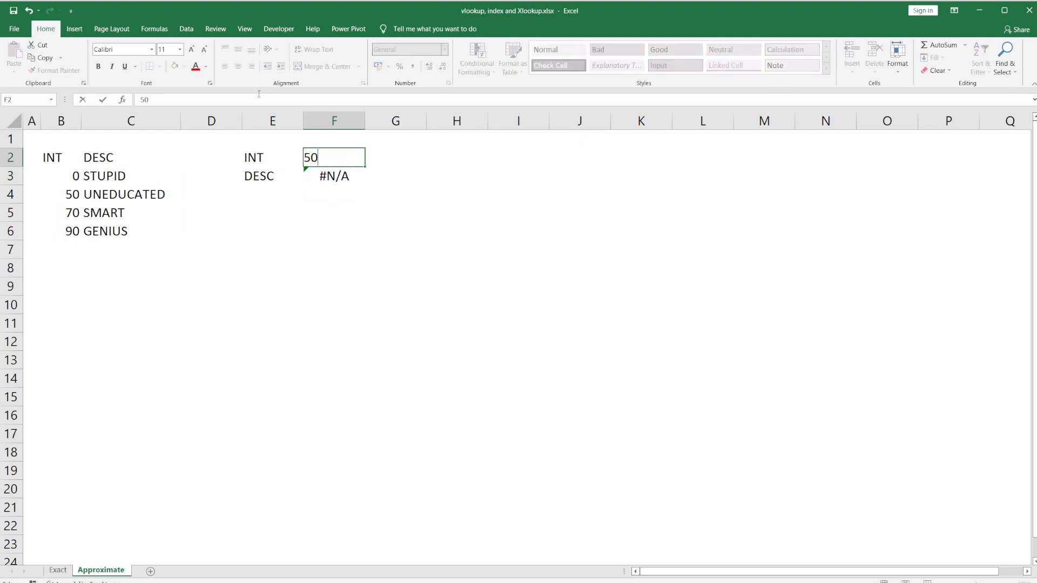
pyautogui.press('Return')
pyautogui.press('Up')
pyautogui.write('70')
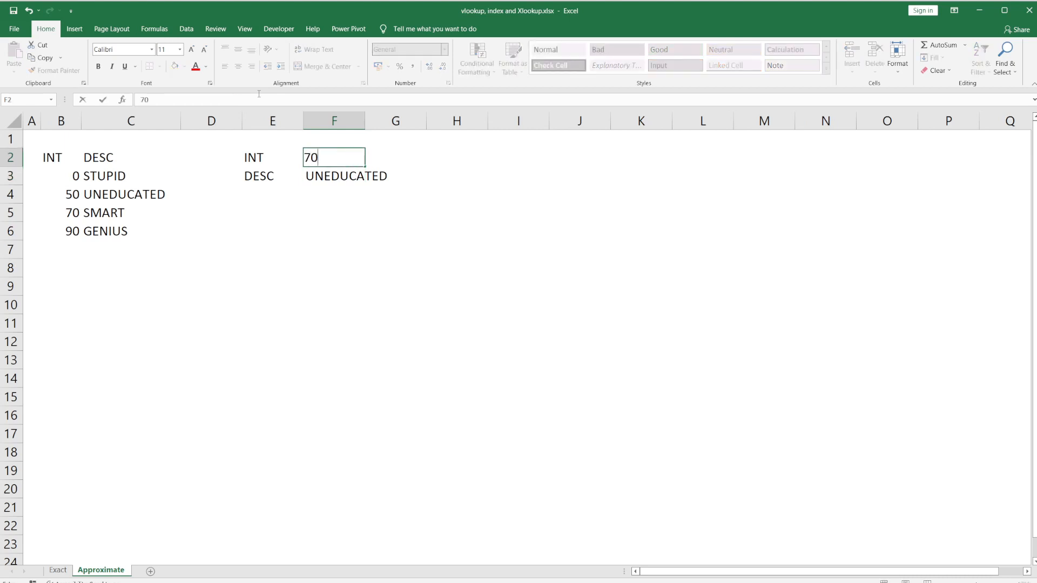
pyautogui.press('Return')
pyautogui.press('Up')
pyautogui.write('90')
pyautogui.press('Return')
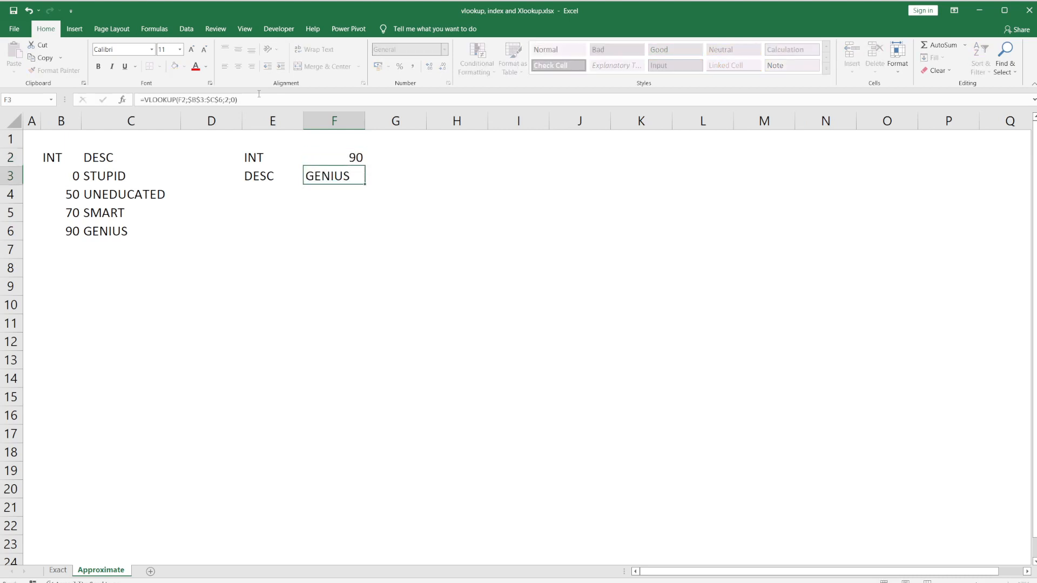
# Try 95 as the INT value in F2 with the exact-match lookup and undo the entry
pyautogui.press('Up')
pyautogui.write('95')
pyautogui.press('Return')
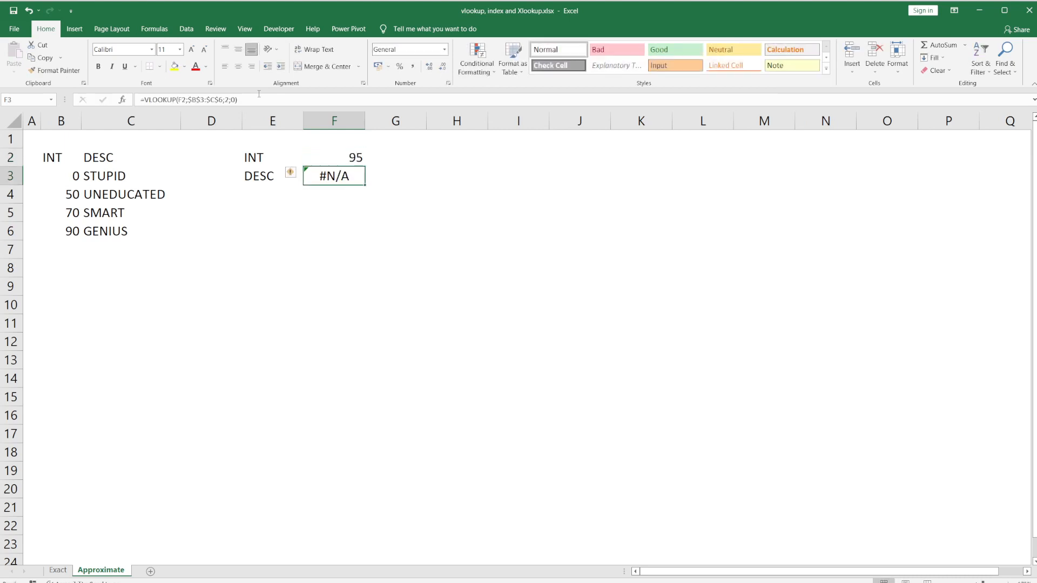
pyautogui.press('Up')
pyautogui.hotkey('ctrl', 'z')
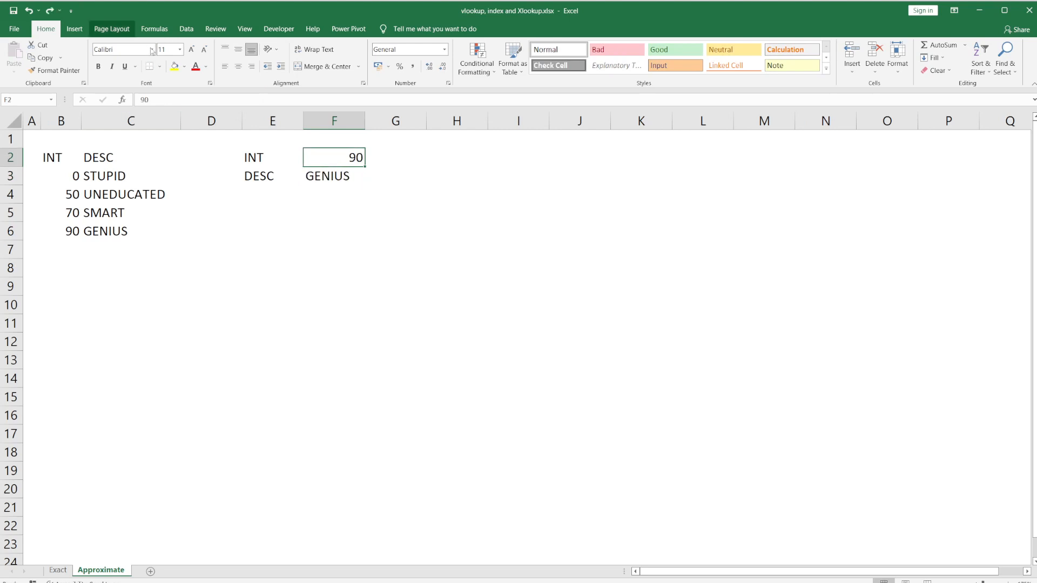
# Set the range_lookup argument of the VLOOKUP formula in F3 to 1 for an approximate match
pyautogui.click(330, 171)
pyautogui.click(284, 102)
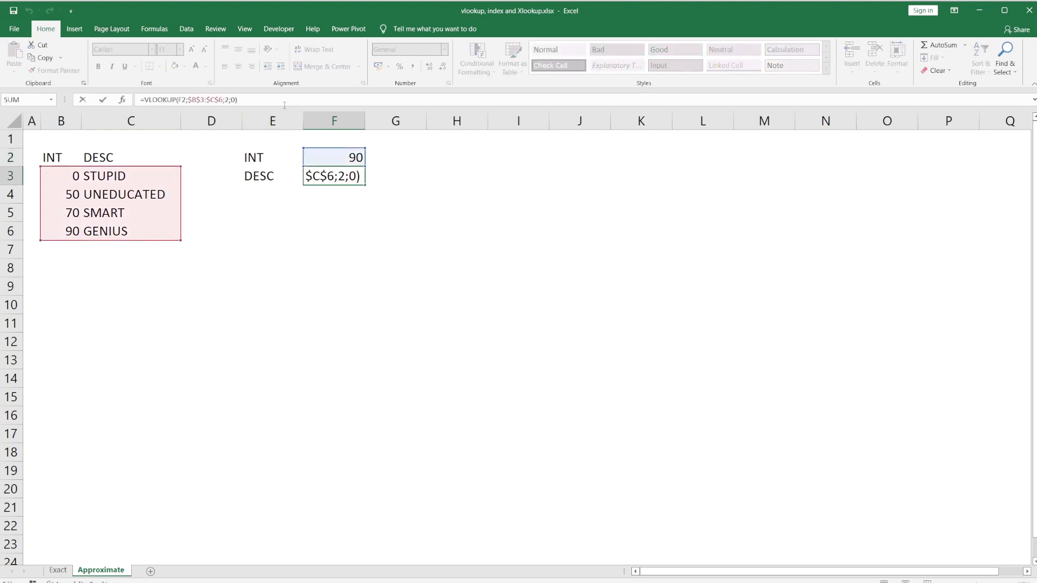
pyautogui.press('Left')
pyautogui.press('Left')
pyautogui.press('Delete')
pyautogui.write('1')
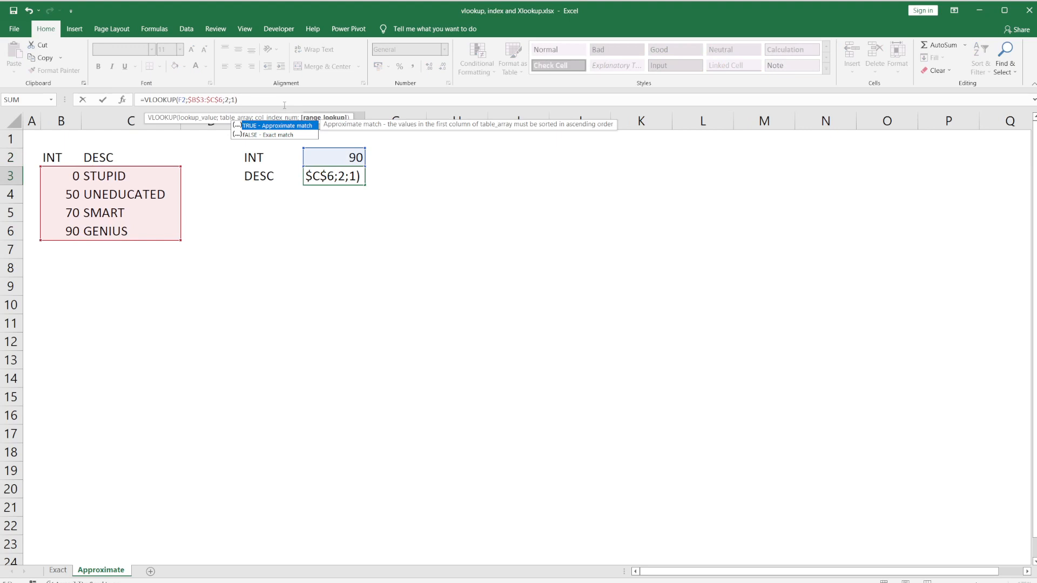
pyautogui.press('Return')
# Test the approximate-match lookup by entering 0 and 1 in turn as the INT value in F2
pyautogui.press('Up')
pyautogui.press('Up')
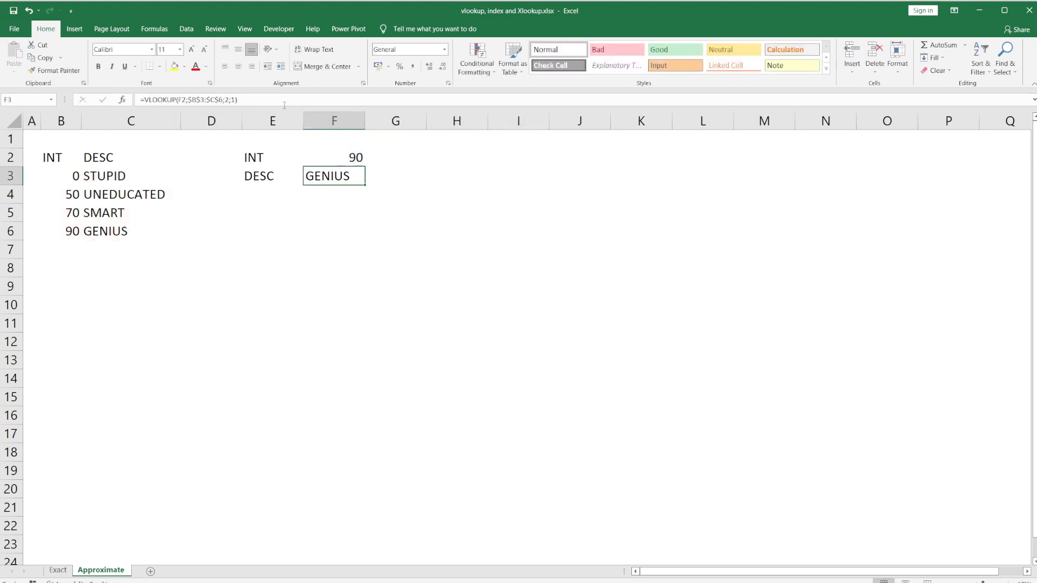
pyautogui.write('0')
pyautogui.press('Return')
pyautogui.press('Up')
pyautogui.write('1')
pyautogui.press('Return')
# Test the approximate-match lookup with the INT values 2 and 3 in turn in F2
pyautogui.press('Up')
pyautogui.write('2')
pyautogui.press('Return')
pyautogui.press('Up')
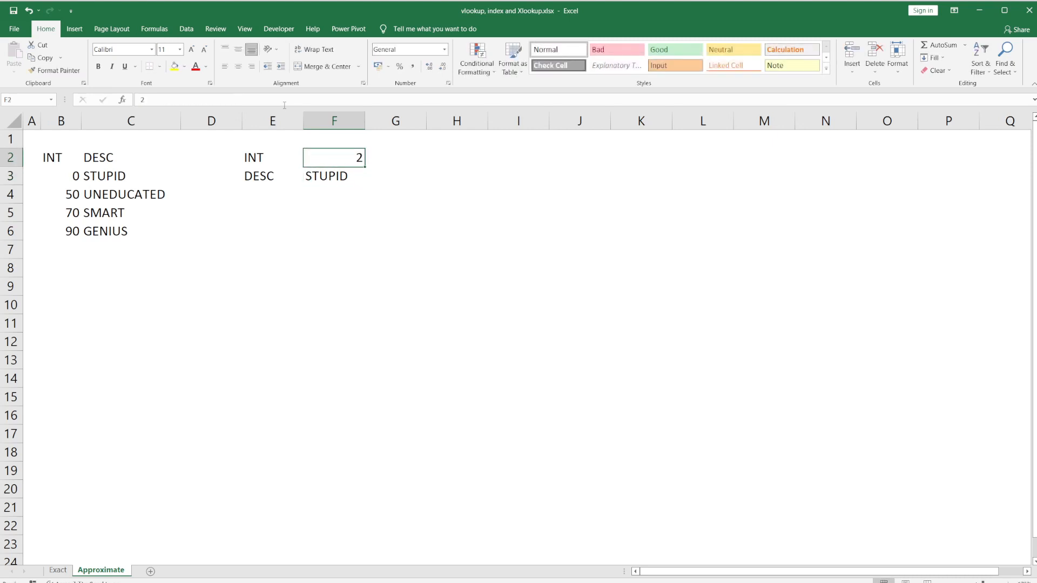
pyautogui.write('3')
pyautogui.press('Return')
pyautogui.press('Up')
pyautogui.press('Down')
pyautogui.press('Up')
# Review the thresholds in B3:C6 and test the limits of the lowest band by entering 0 and 49 in F2
pyautogui.moveTo(73, 178); pyautogui.dragTo(108, 230)
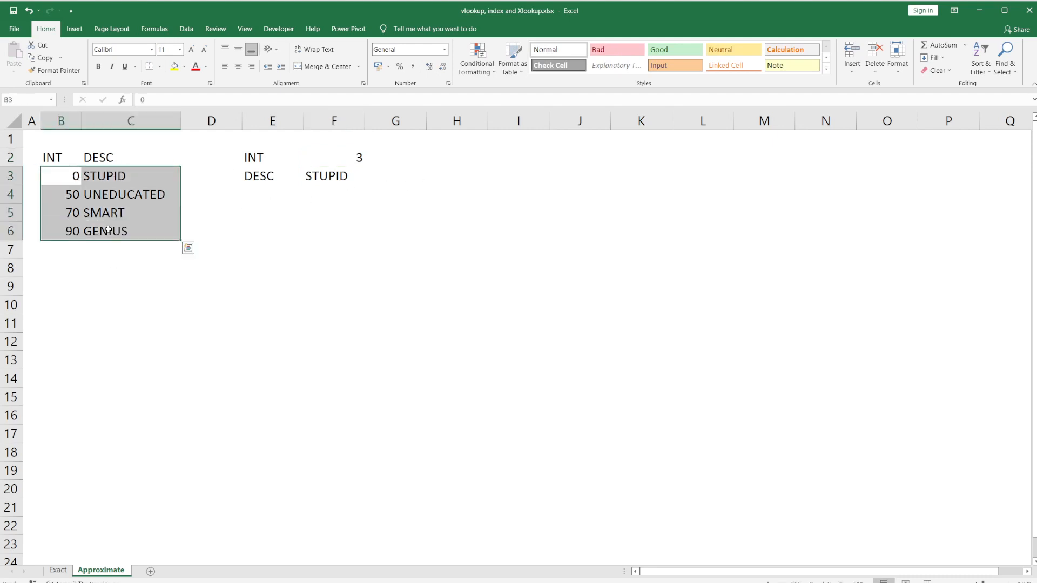
pyautogui.click(66, 175)
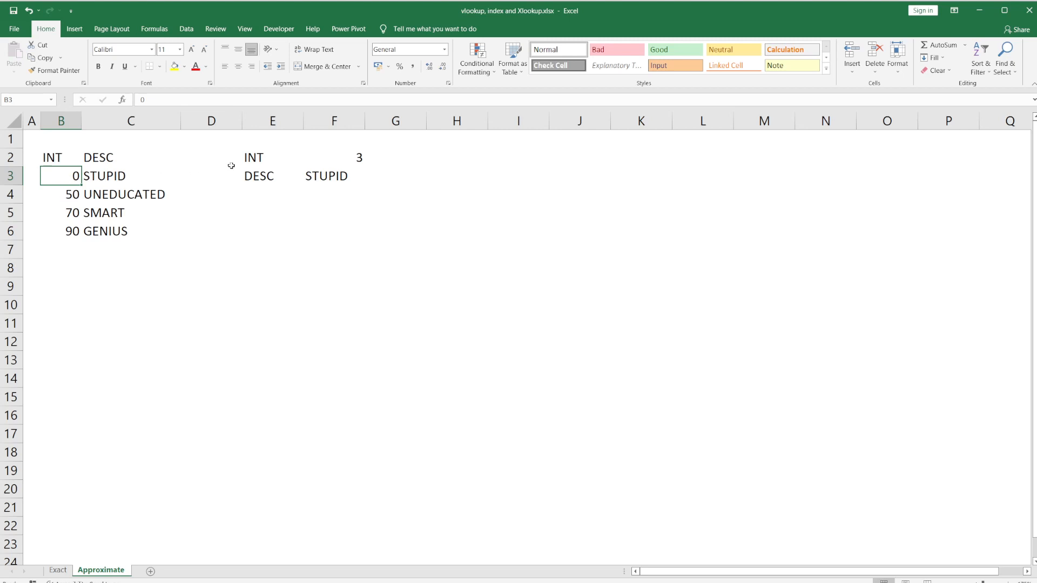
pyautogui.click(314, 158)
pyautogui.write('0')
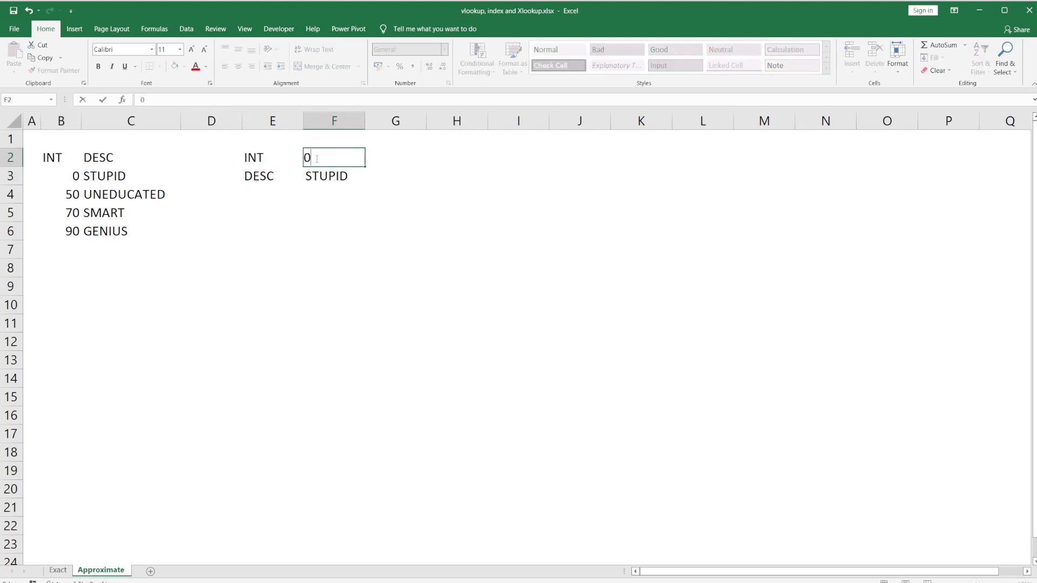
pyautogui.press('Return')
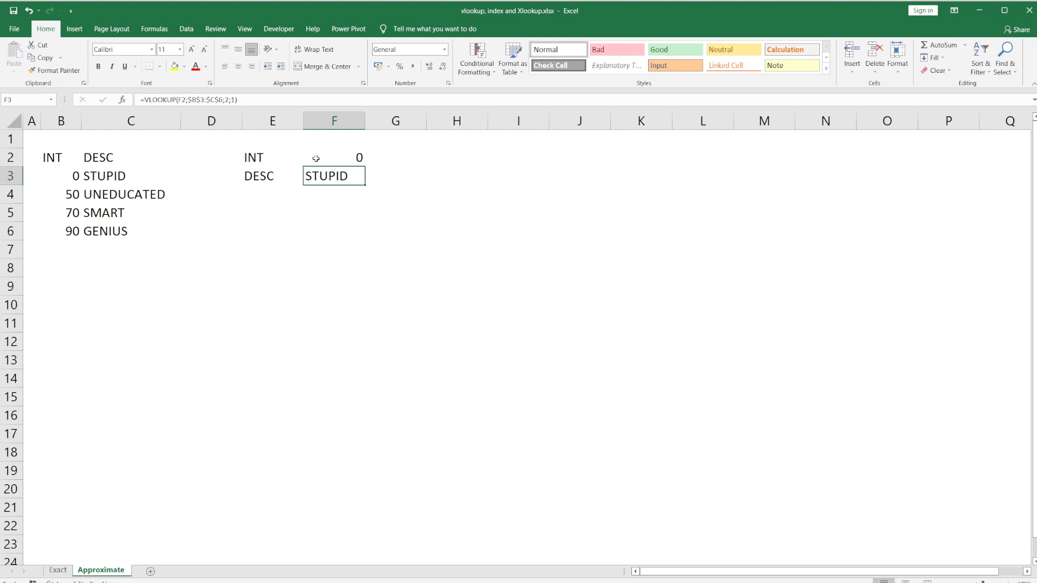
pyautogui.click(316, 159)
pyautogui.write('49')
pyautogui.press('Return')
# Test the UNEDUCATED band of the approximate-match lookup by entering 50, 59 and 69 in turn in F2
pyautogui.click(316, 158)
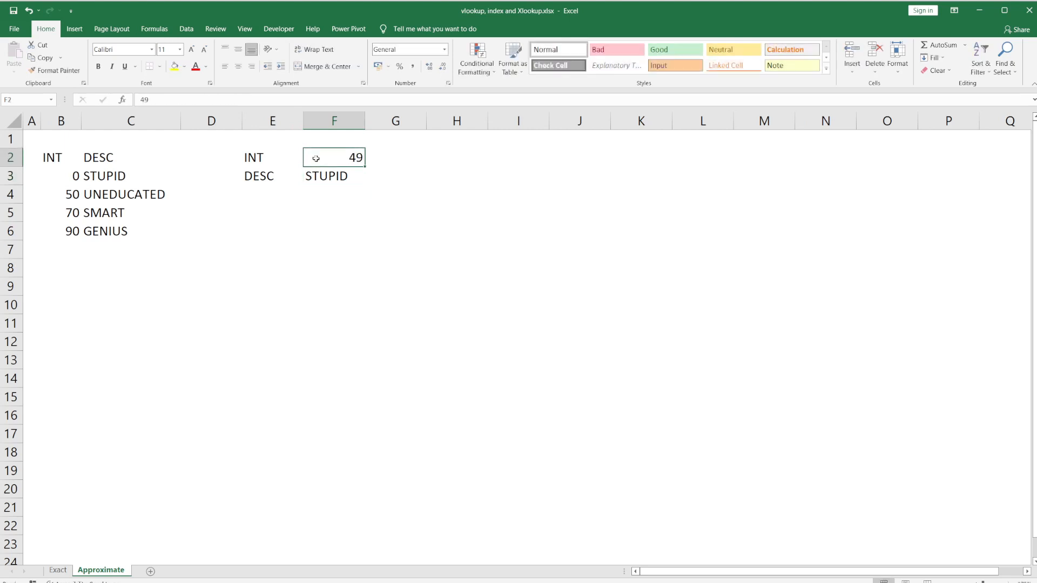
pyautogui.write('50')
pyautogui.press('Return')
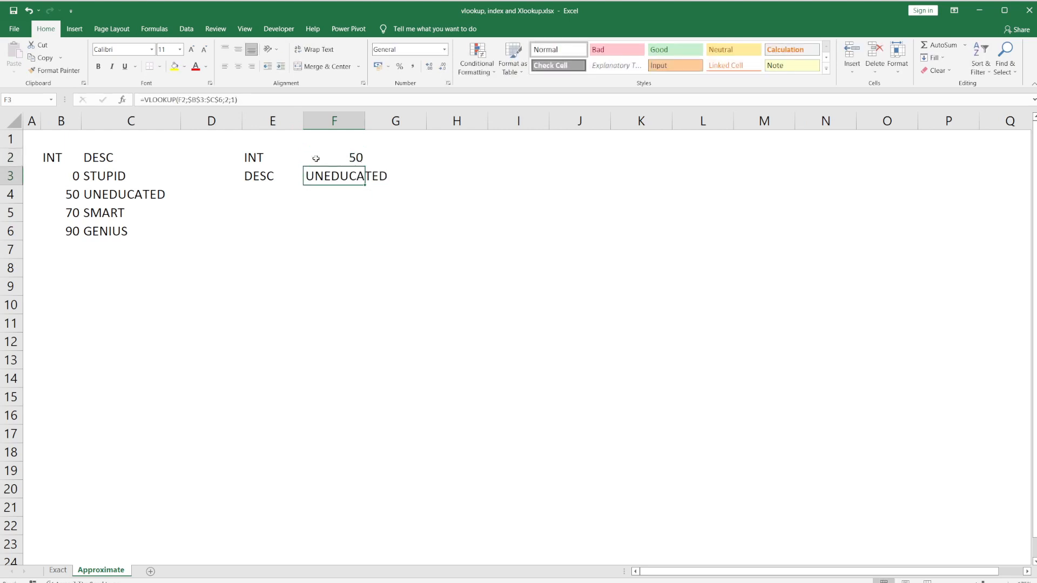
pyautogui.click(316, 159)
pyautogui.write('5')
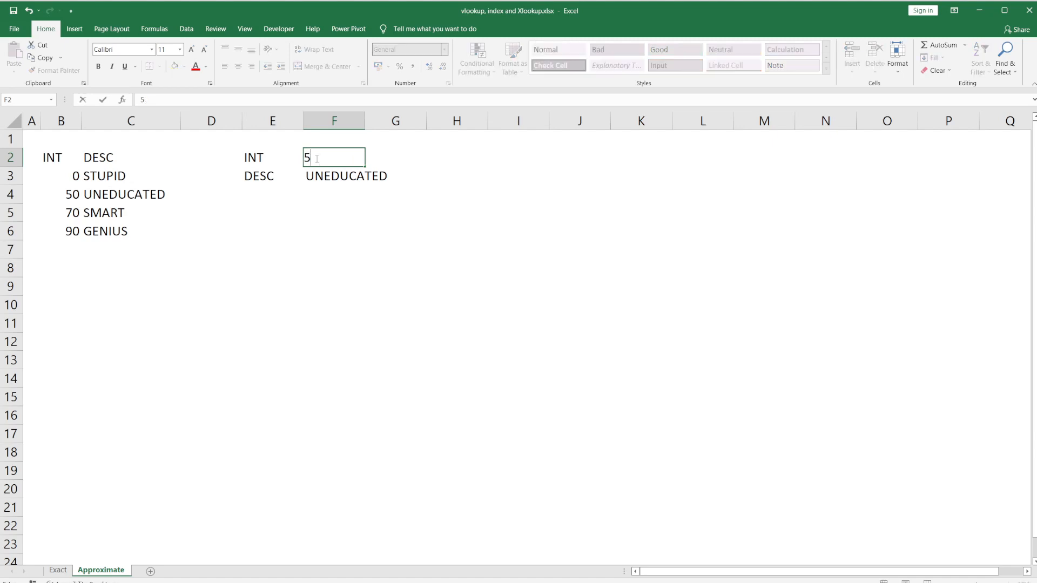
pyautogui.write('9')
pyautogui.press('Return')
pyautogui.click(316, 159)
pyautogui.write('69')
pyautogui.press('Return')
# Test the SMART band of the approximate-match lookup by entering 70 and 89 in turn in F2
pyautogui.click(316, 159)
pyautogui.write('70')
pyautogui.press('Return')
pyautogui.click(316, 159)
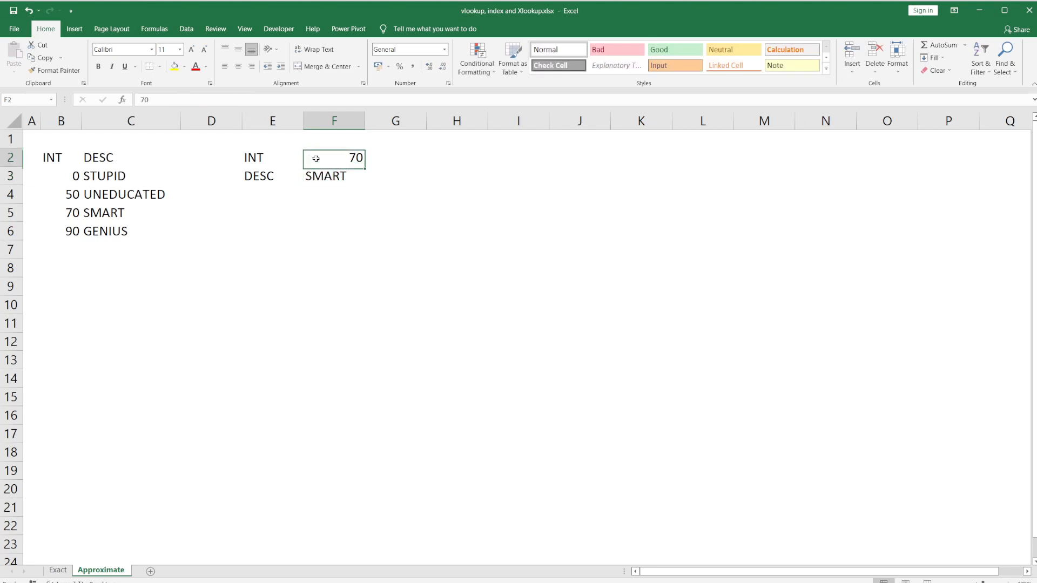
pyautogui.write('7')
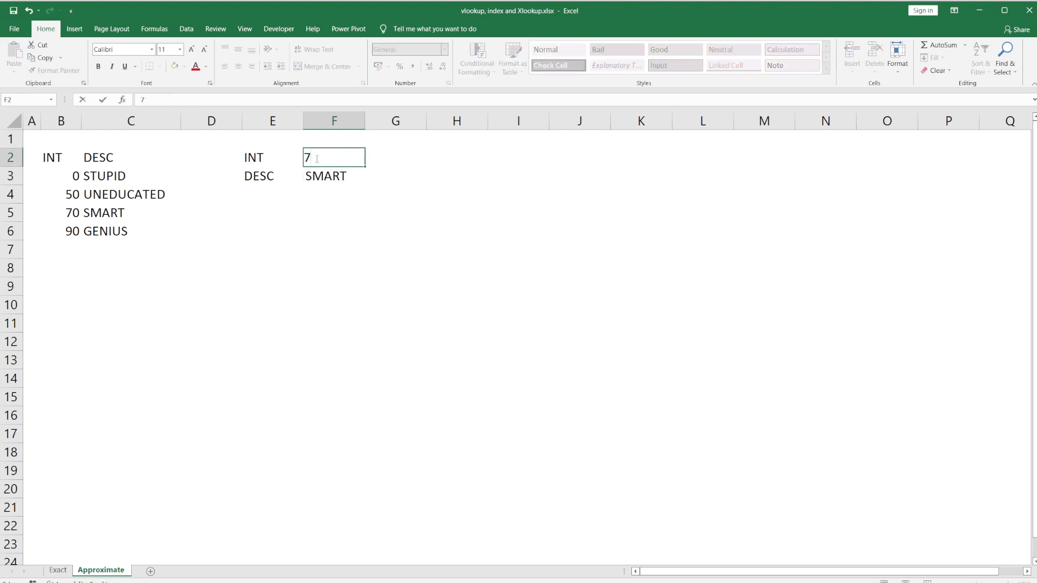
pyautogui.press('Escape')
pyautogui.write('89')
pyautogui.click(316, 159)
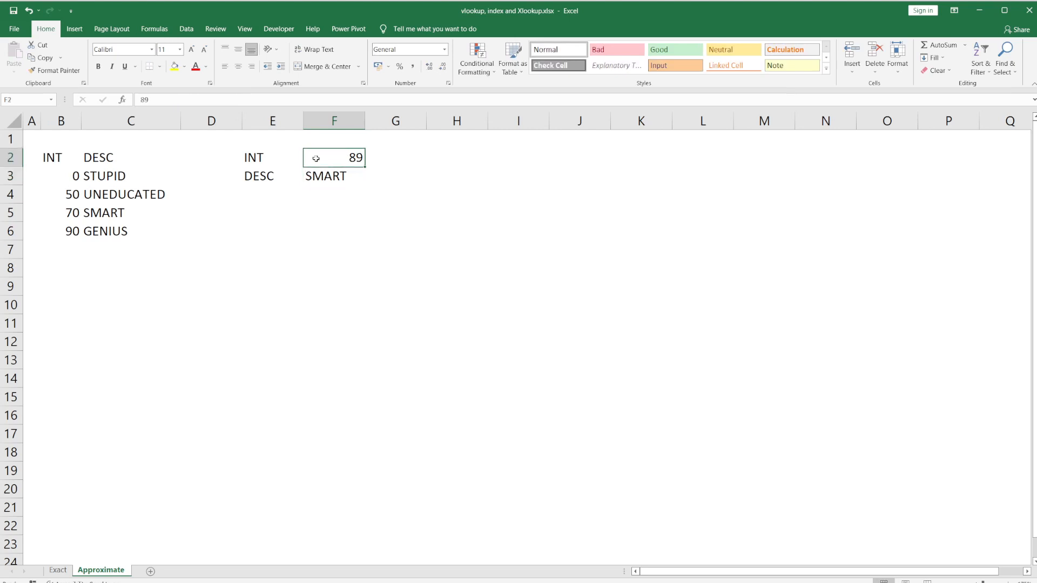
# Set the INT value in F2 to 90
pyautogui.doubleClick(317, 157)
pyautogui.press('BackSpace')
pyautogui.press('BackSpace')
pyautogui.write('90')
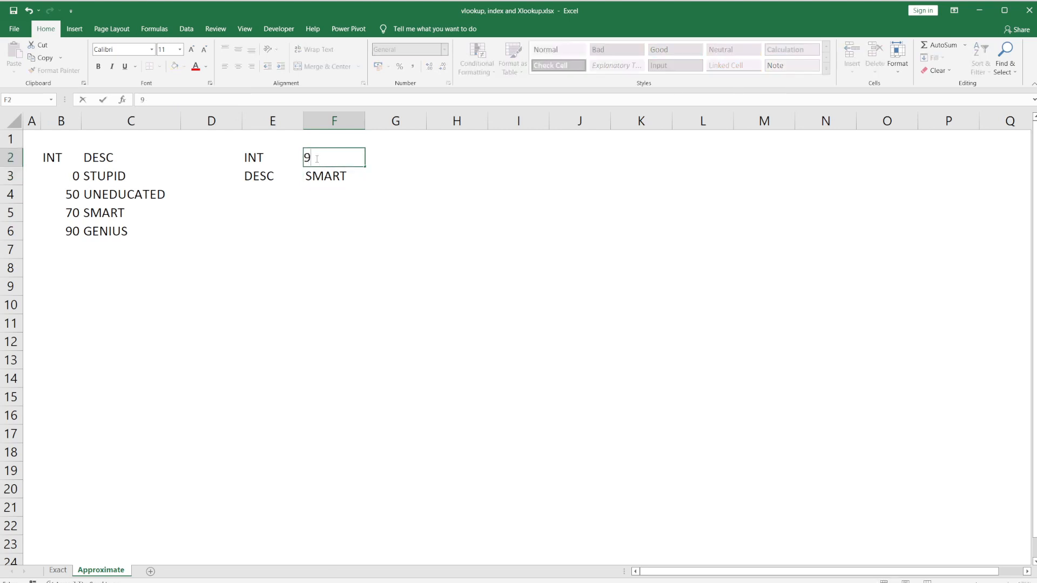
pyautogui.press('Return')
# Try 11111 as the INT value in F2 and undo the entry
pyautogui.click(315, 158)
pyautogui.write('11111')
pyautogui.press('Return')
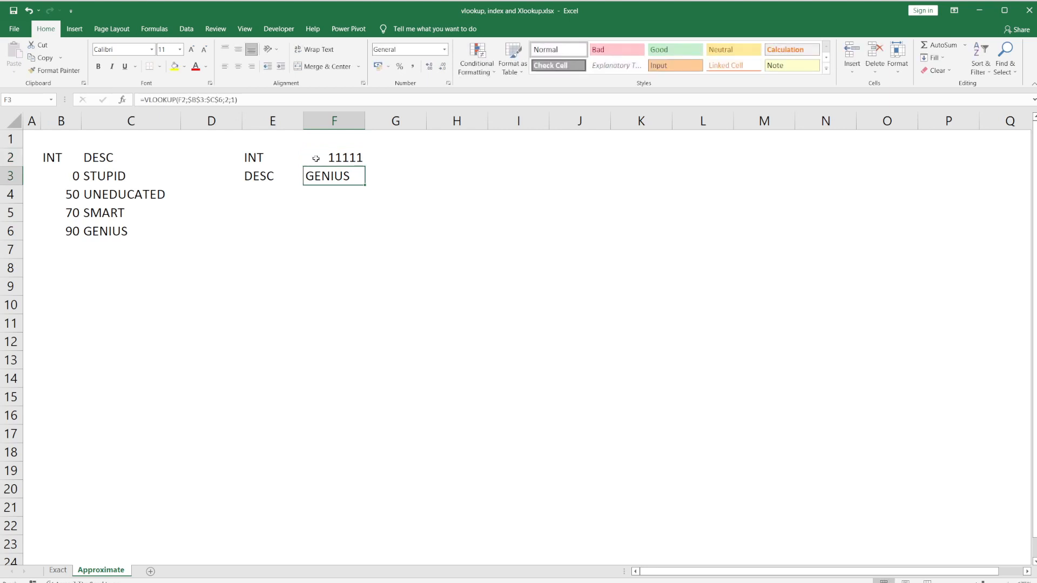
pyautogui.hotkey('ctrl', 'z')
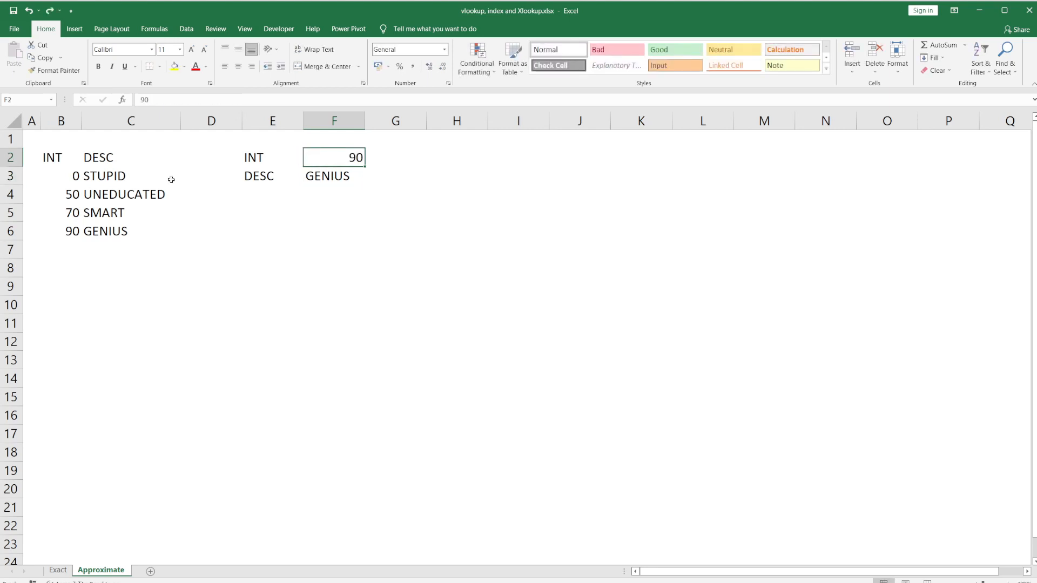
# Review the whole lookup table B2:C6 and return to the Index column on the Exact sheet
pyautogui.click(47, 158)
pyautogui.moveTo(47, 158); pyautogui.dragTo(105, 225)
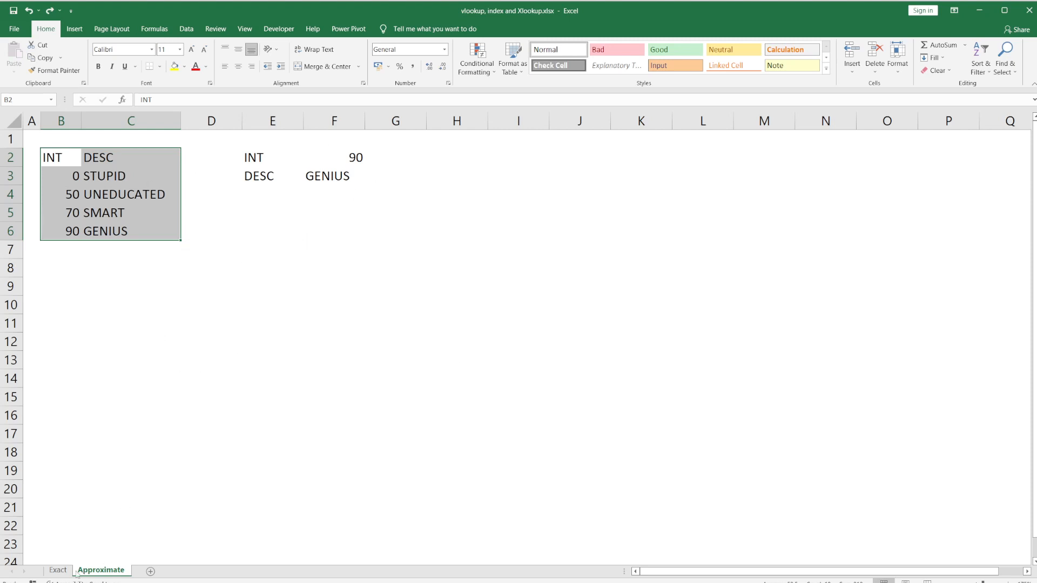
pyautogui.click(58, 574)
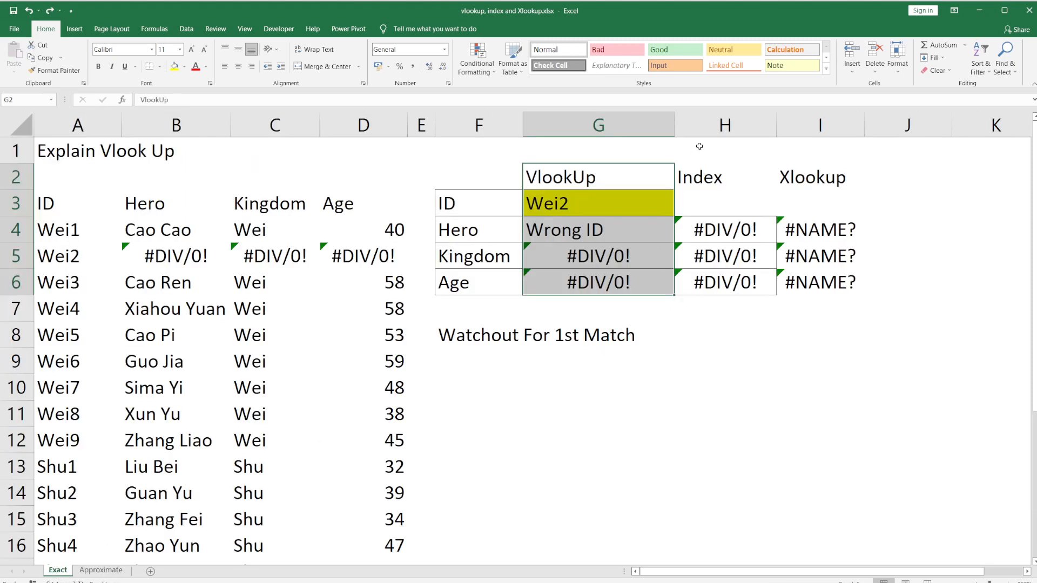
pyautogui.click(712, 175)
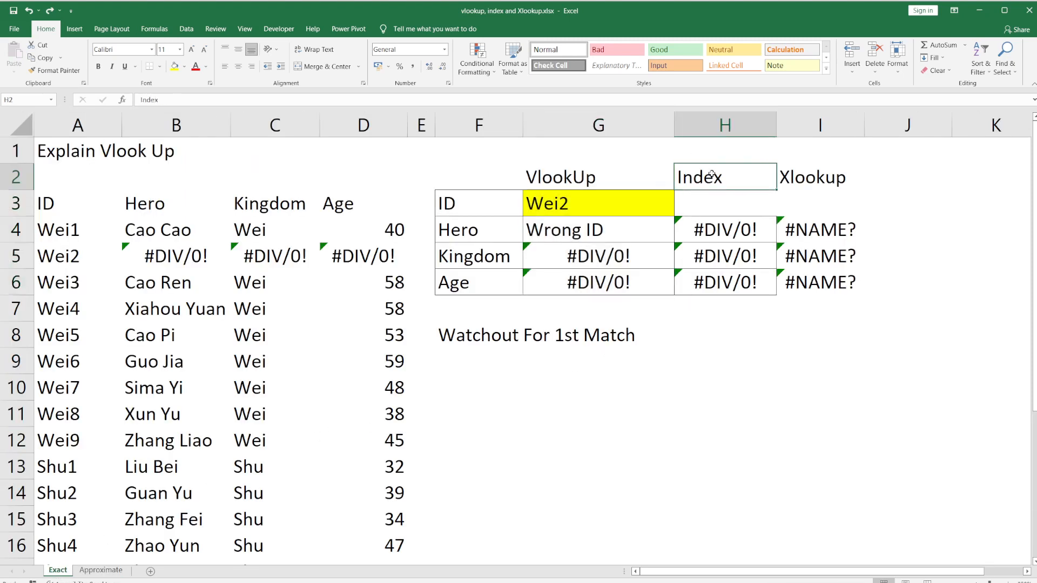
# Examine the INDEX and MATCH formula in H4, then the ID column and the data table it looks up
pyautogui.click(695, 232)
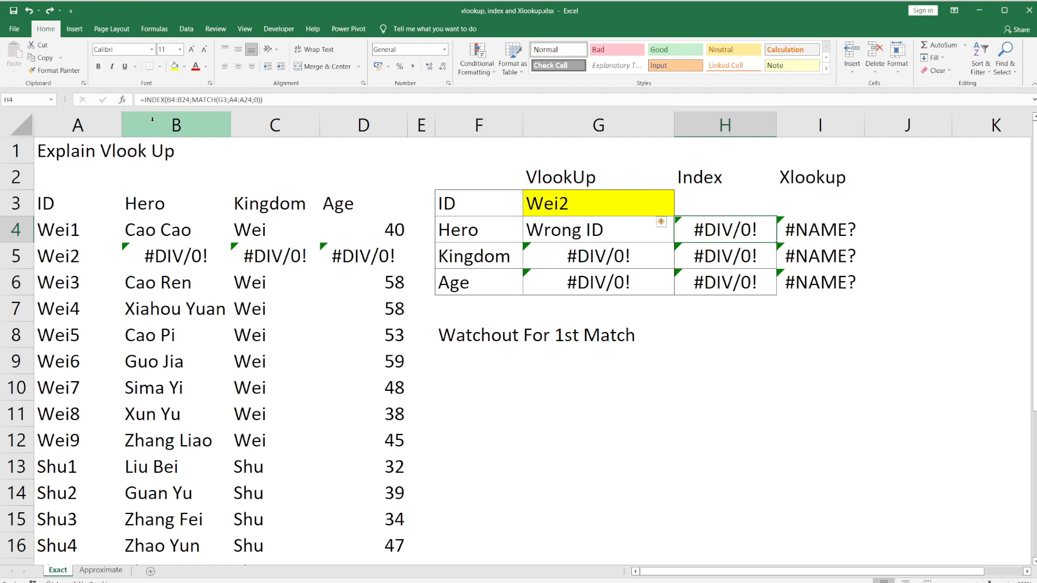
pyautogui.click(308, 96)
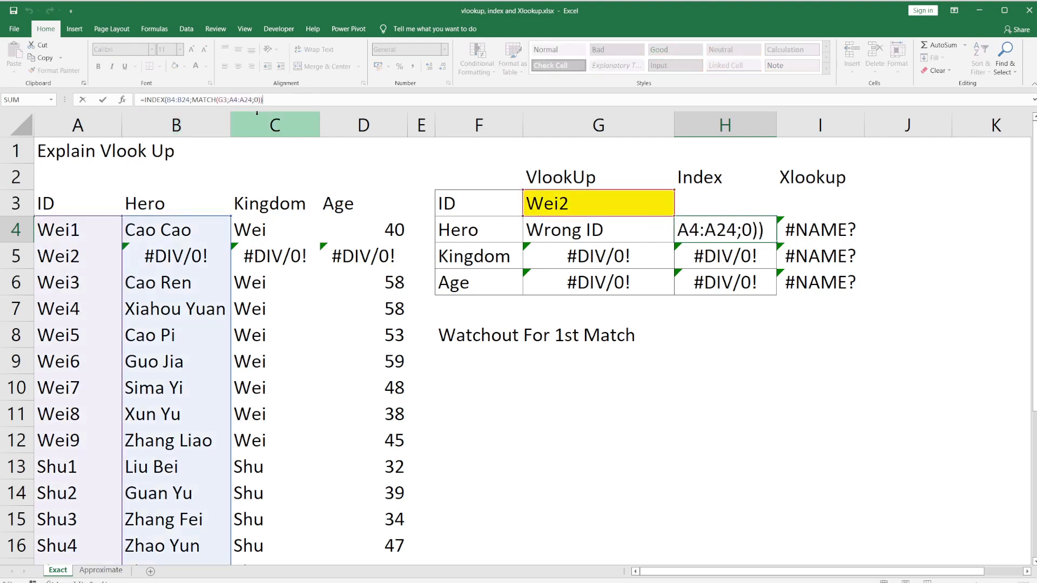
pyautogui.press('Escape')
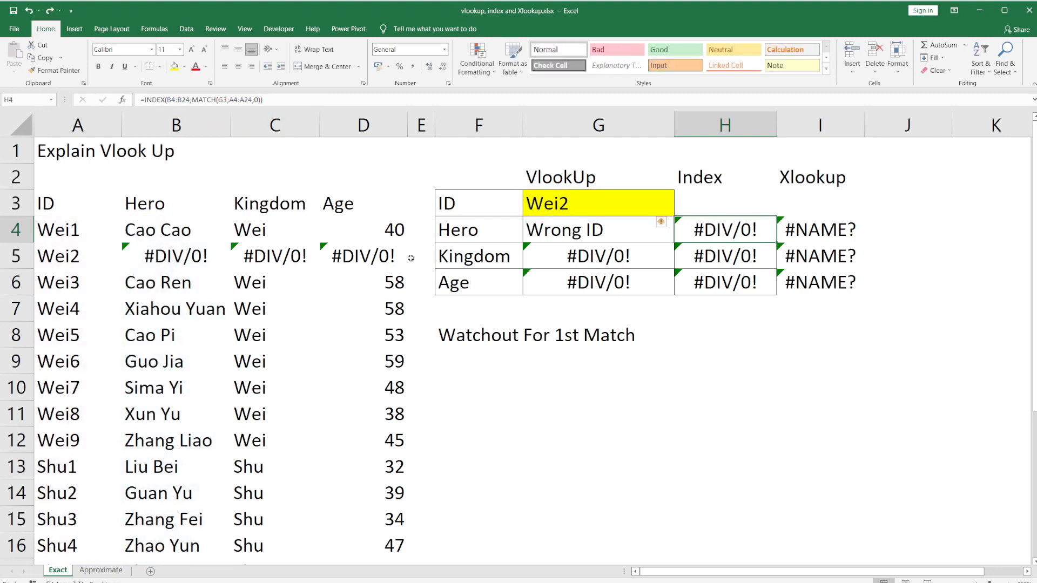
pyautogui.moveTo(65, 231); pyautogui.dragTo(75, 316)
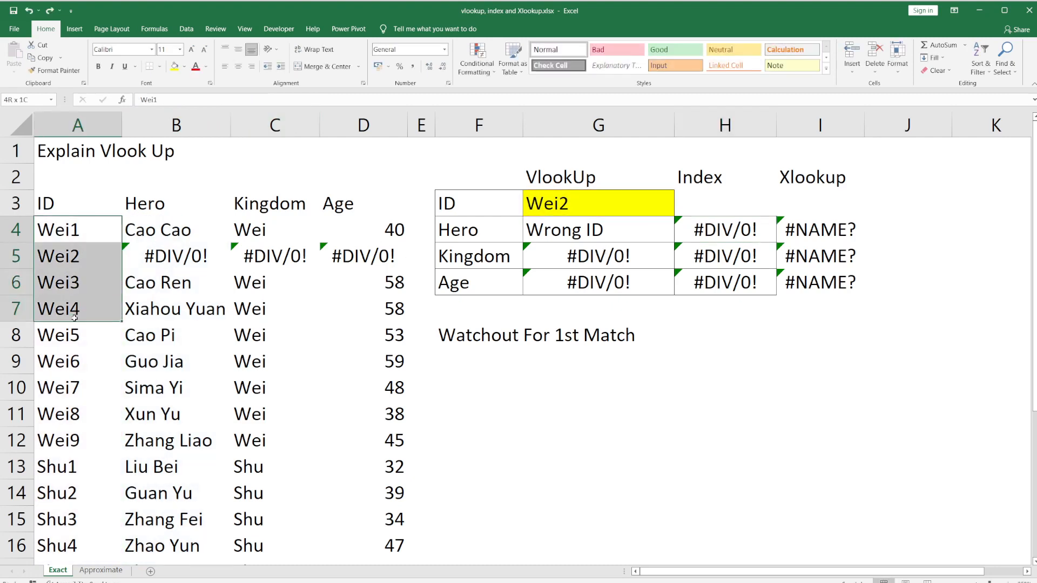
pyautogui.click(72, 229)
pyautogui.moveTo(72, 228); pyautogui.dragTo(378, 416)
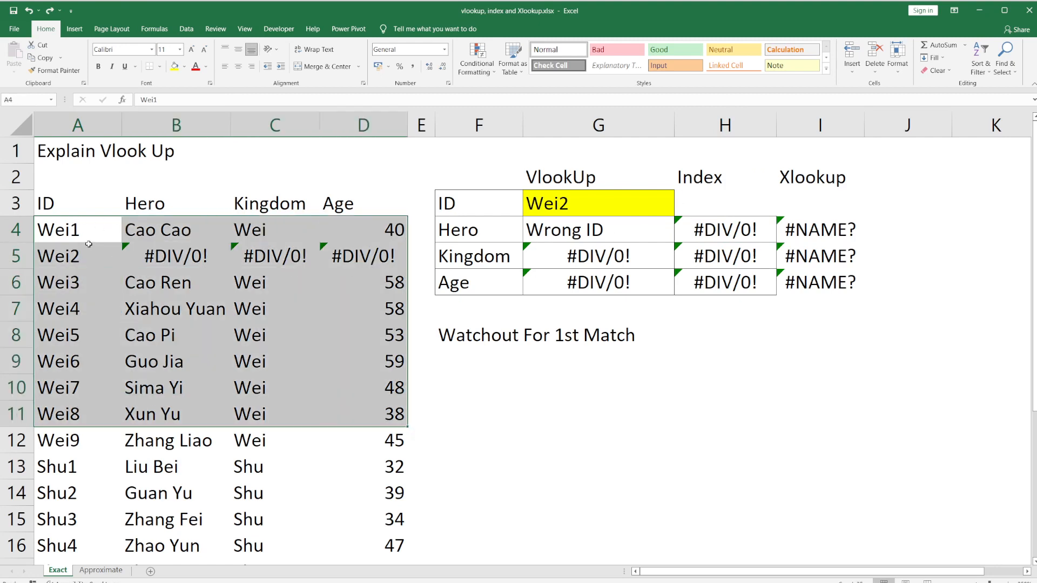
pyautogui.click(71, 228)
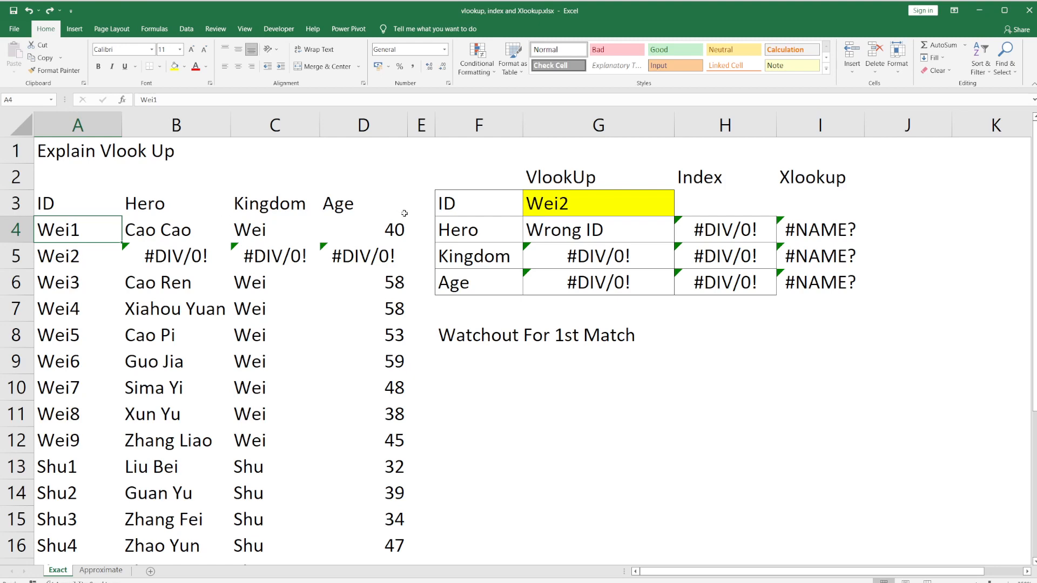
# Inspect the array argument B4:B24 of the INDEX formula in H4
pyautogui.click(699, 223)
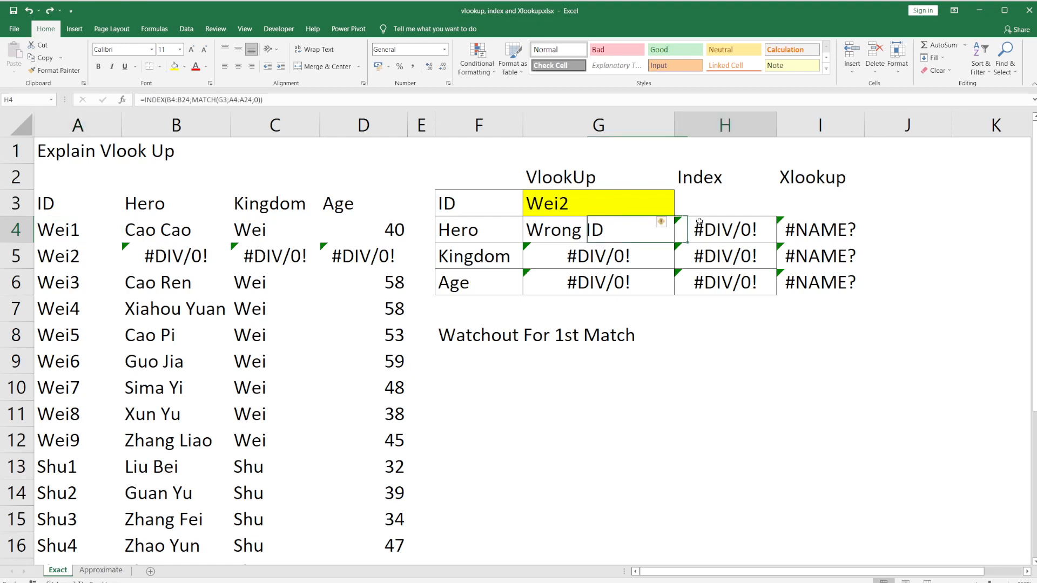
pyautogui.click(341, 99)
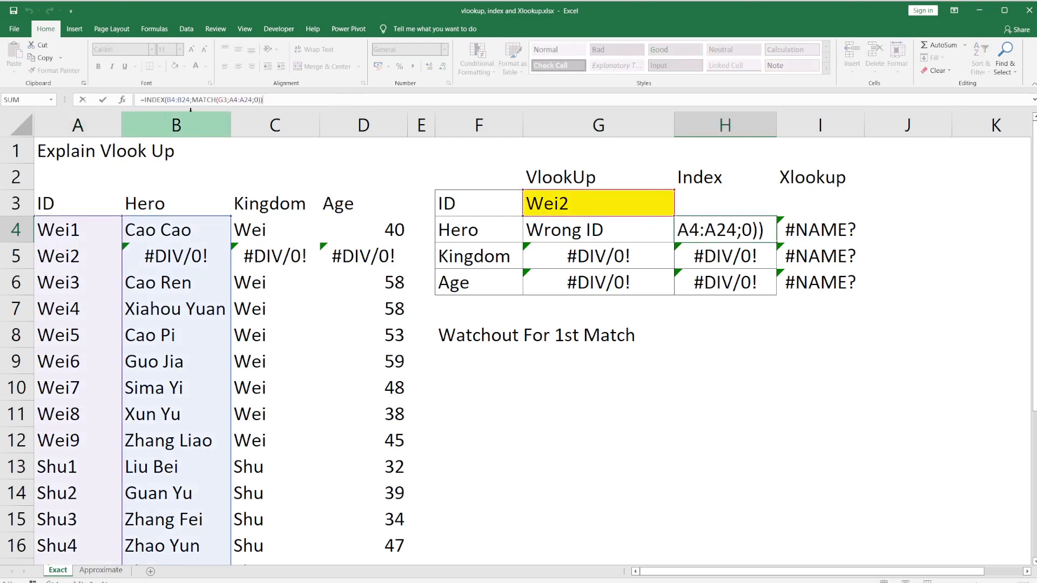
pyautogui.click(175, 100)
pyautogui.click(661, 222)
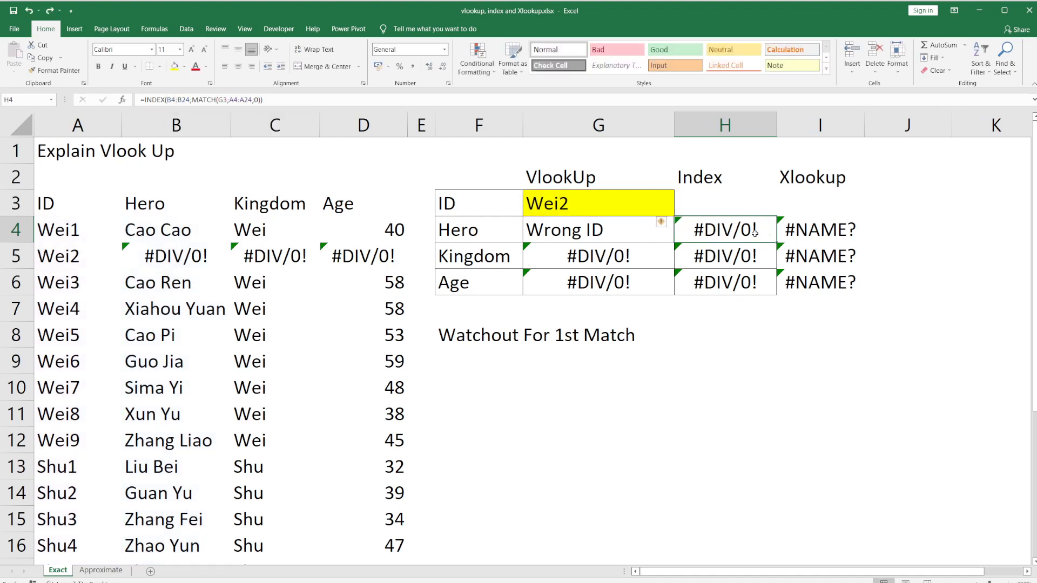
pyautogui.doubleClick(730, 226)
pyautogui.moveTo(748, 230); pyautogui.dragTo(800, 229)
pyautogui.click(791, 230)
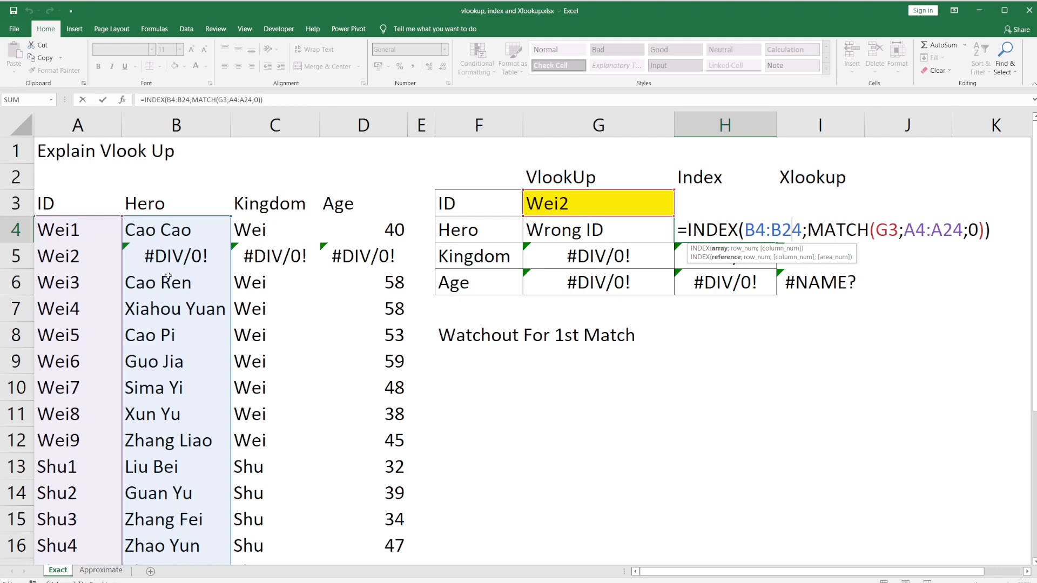
pyautogui.hotkey('ctrl', 'Return')
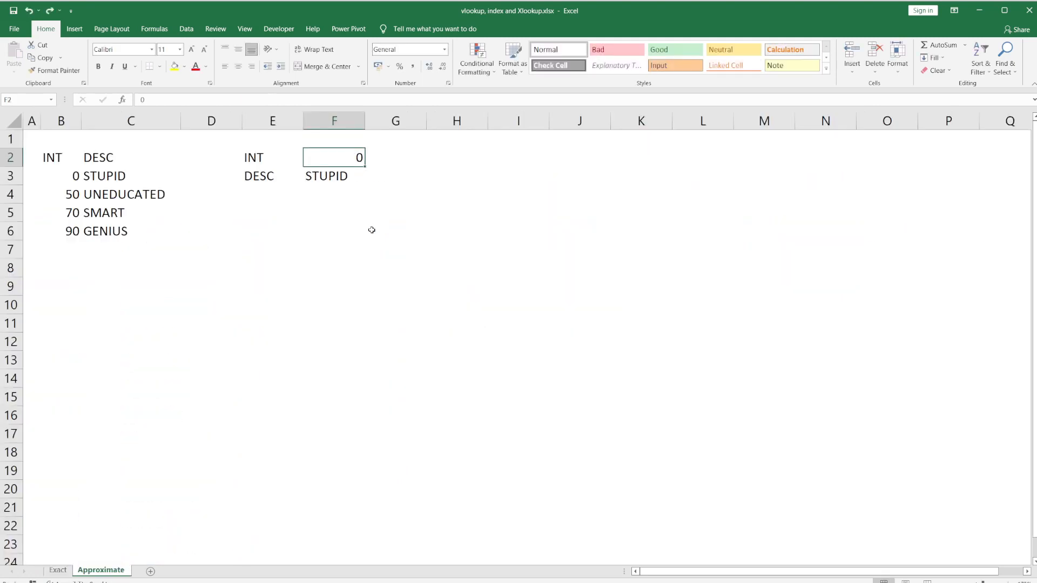
# Undo the recent edits back through the division errors entered in the Wei2 row, B5:D5, on the Exact sheet
pyautogui.hotkey('ctrl', 'z')
pyautogui.hotkey('ctrl', 'z')
pyautogui.hotkey('ctrl', 'z')
pyautogui.hotkey('ctrl', 'z')
pyautogui.hotkey('ctrl', 'z')
pyautogui.hotkey('ctrl', 'z')
pyautogui.hotkey('ctrl', 'z')
pyautogui.hotkey('ctrl', 'z')
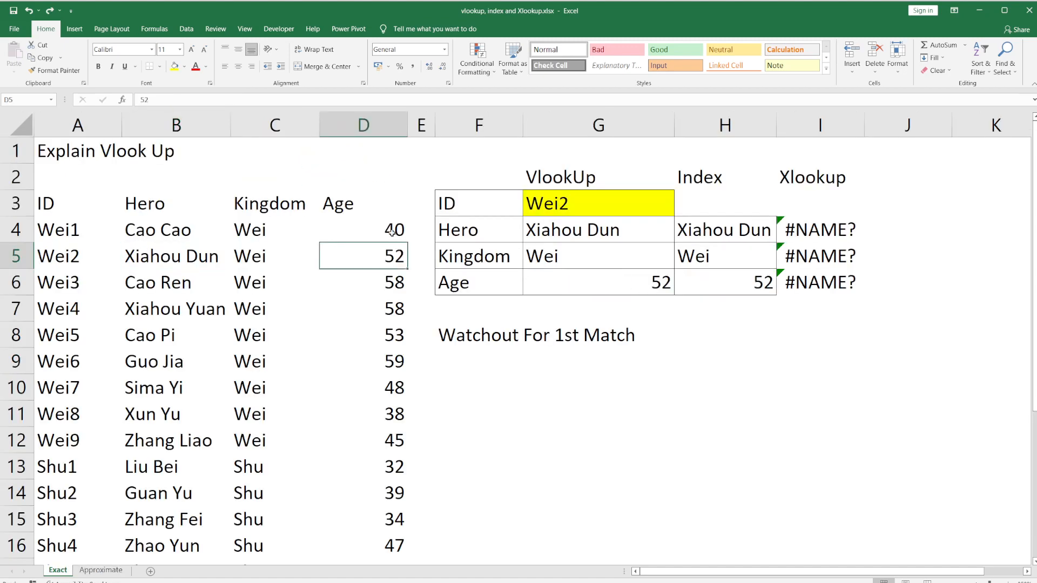
# Review the INDEX and MATCH formula in H4 alongside the Index and Xlookup result cells
pyautogui.click(753, 233)
pyautogui.doubleClick(753, 236)
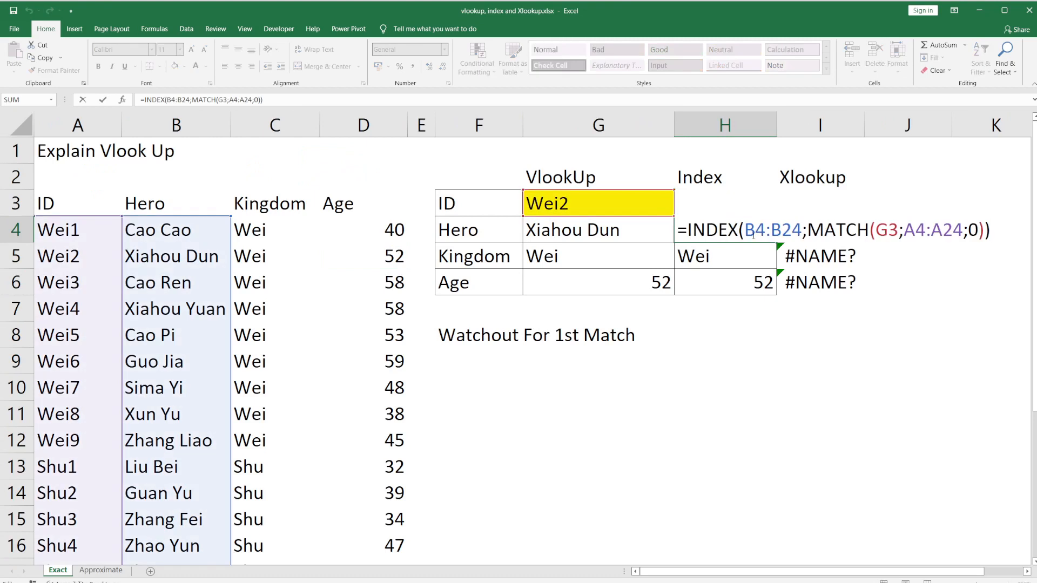
pyautogui.press('Escape')
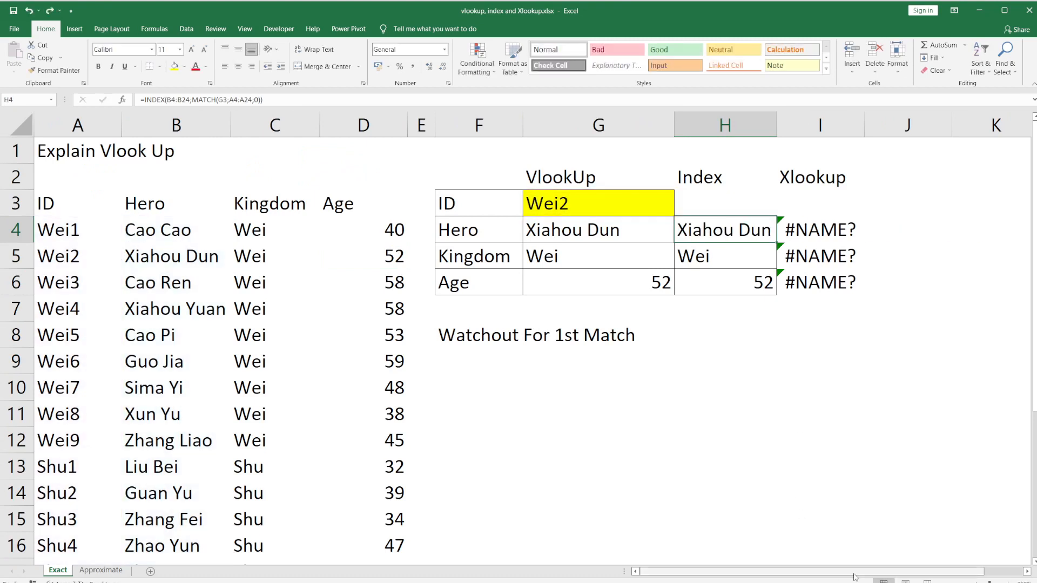
pyautogui.moveTo(890, 570); pyautogui.dragTo(927, 570)
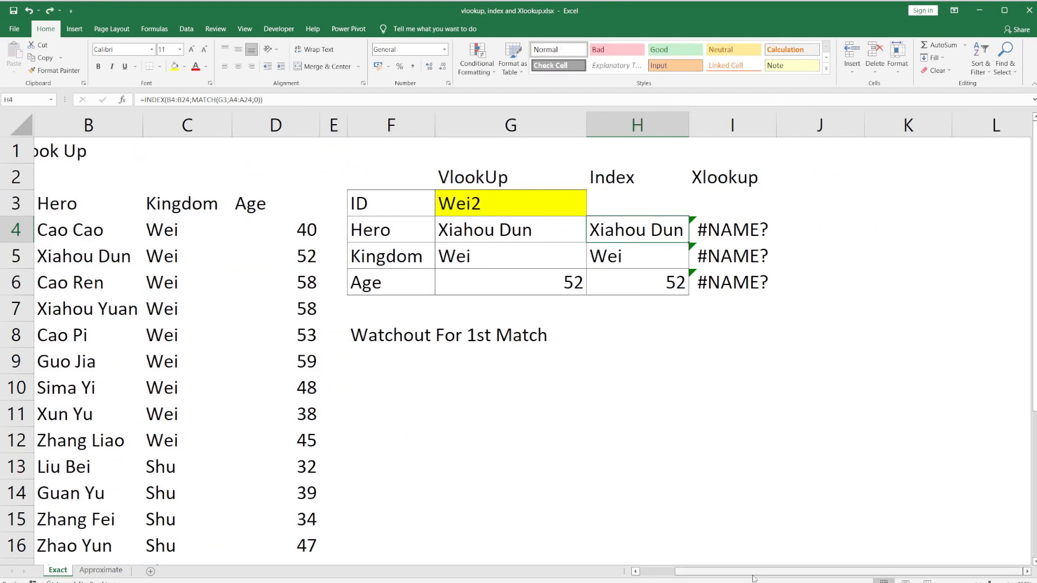
pyautogui.moveTo(753, 573); pyautogui.dragTo(713, 571)
pyautogui.doubleClick(697, 231)
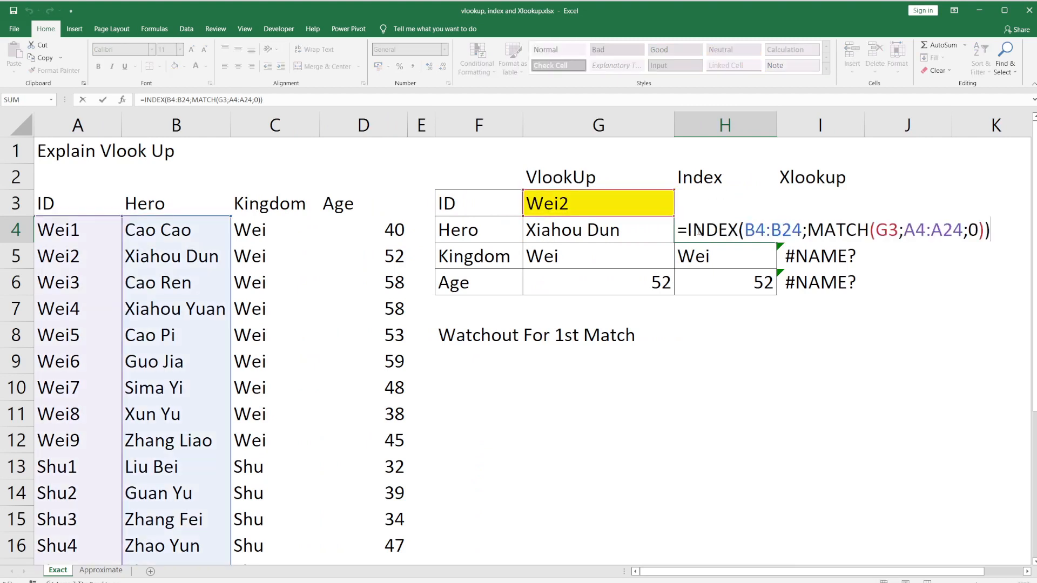
pyautogui.press('Escape')
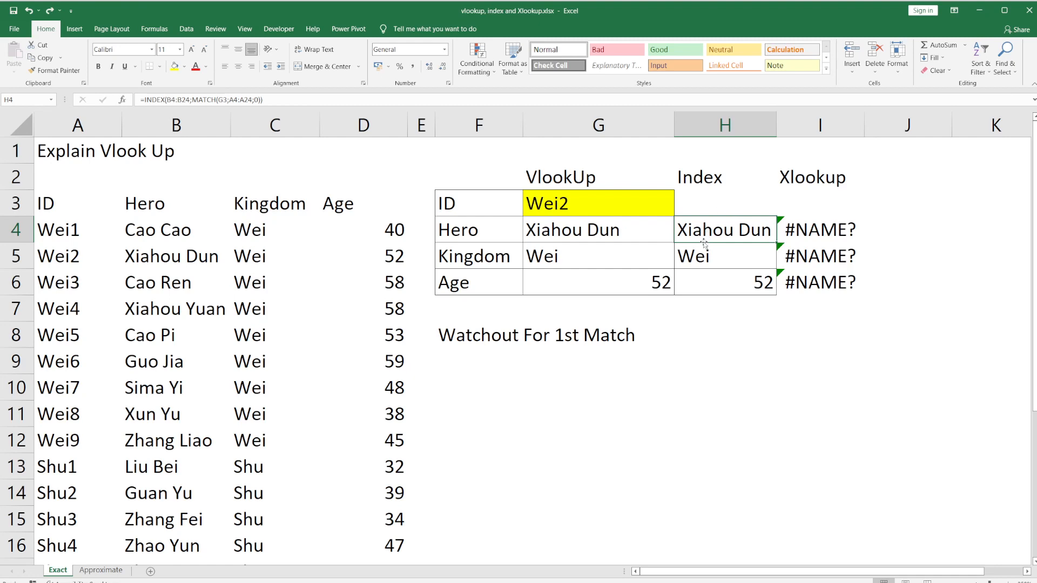
pyautogui.click(290, 98)
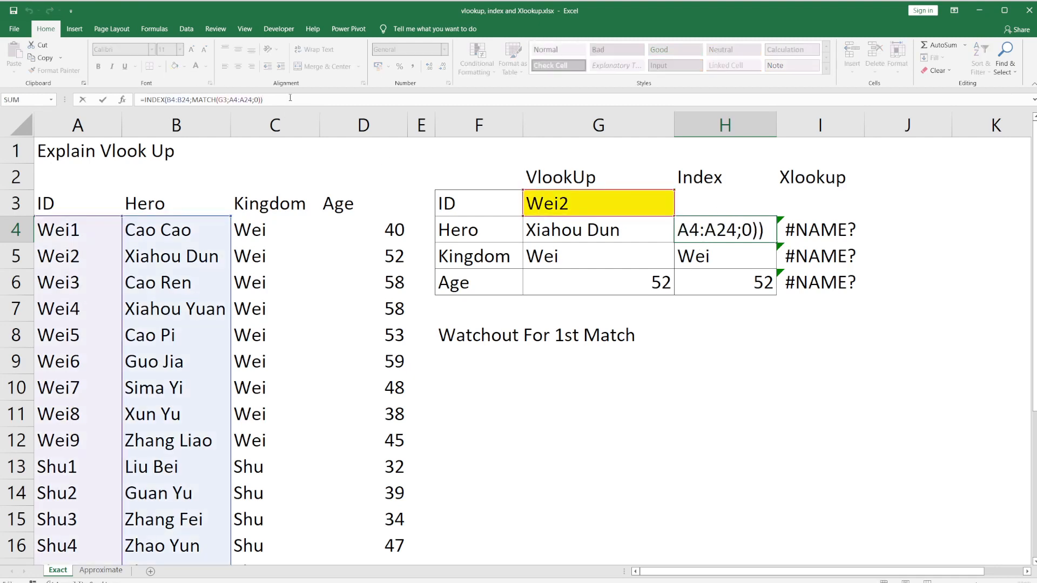
pyautogui.press('Return')
pyautogui.moveTo(723, 230); pyautogui.dragTo(821, 367)
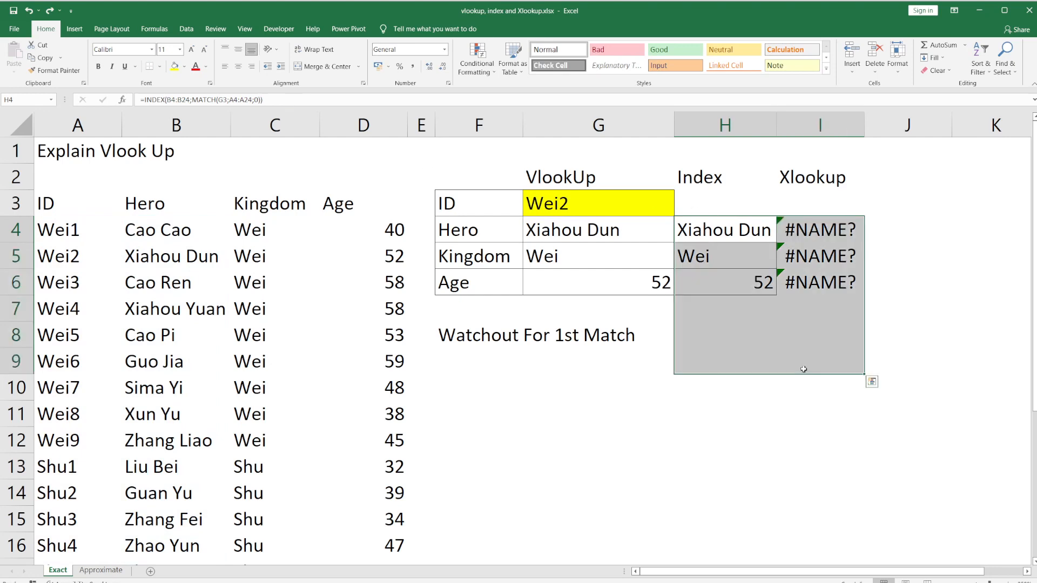
pyautogui.click(708, 230)
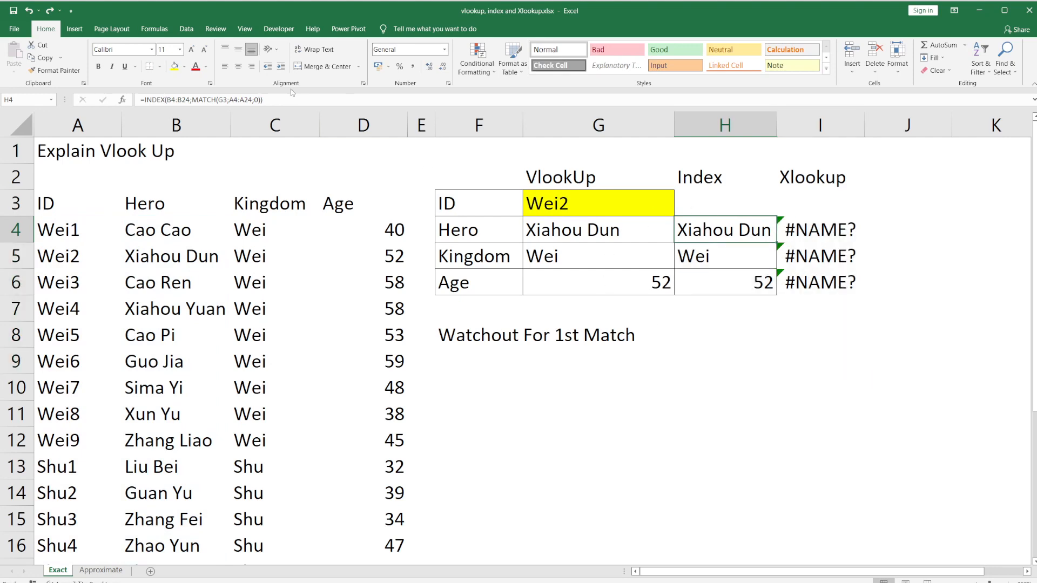
pyautogui.click(279, 99)
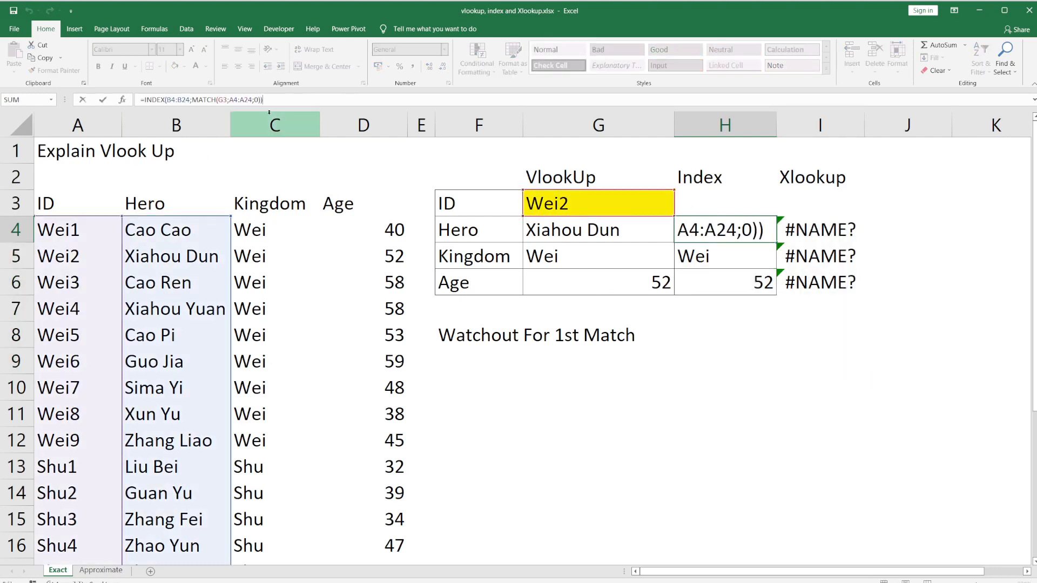
pyautogui.press('Escape')
# Examine the B4:B24 array in the H4 formula against the full Hero column down to row 24
pyautogui.doubleClick(745, 233)
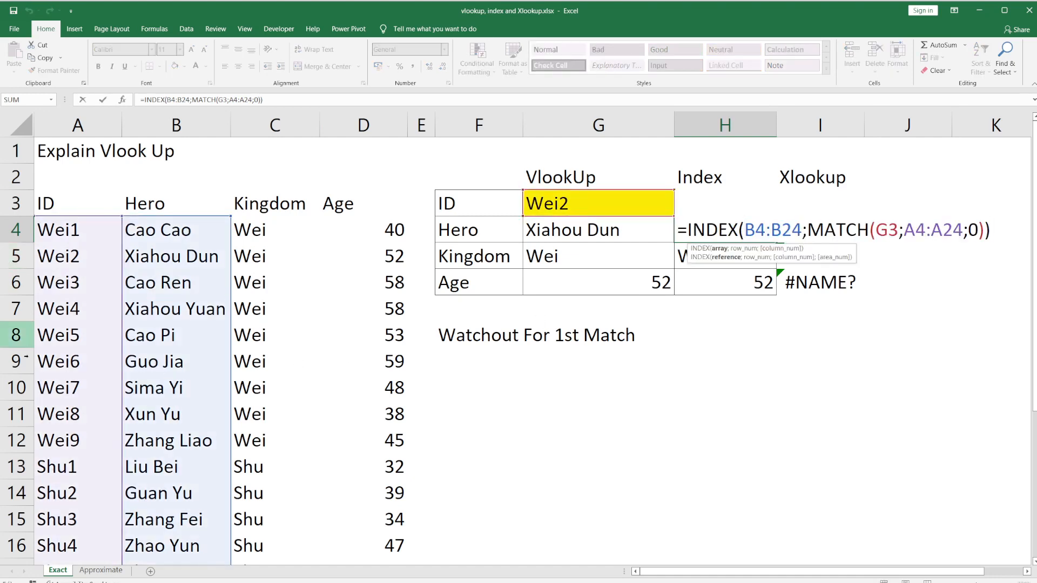
pyautogui.moveTo(745, 230); pyautogui.dragTo(802, 230)
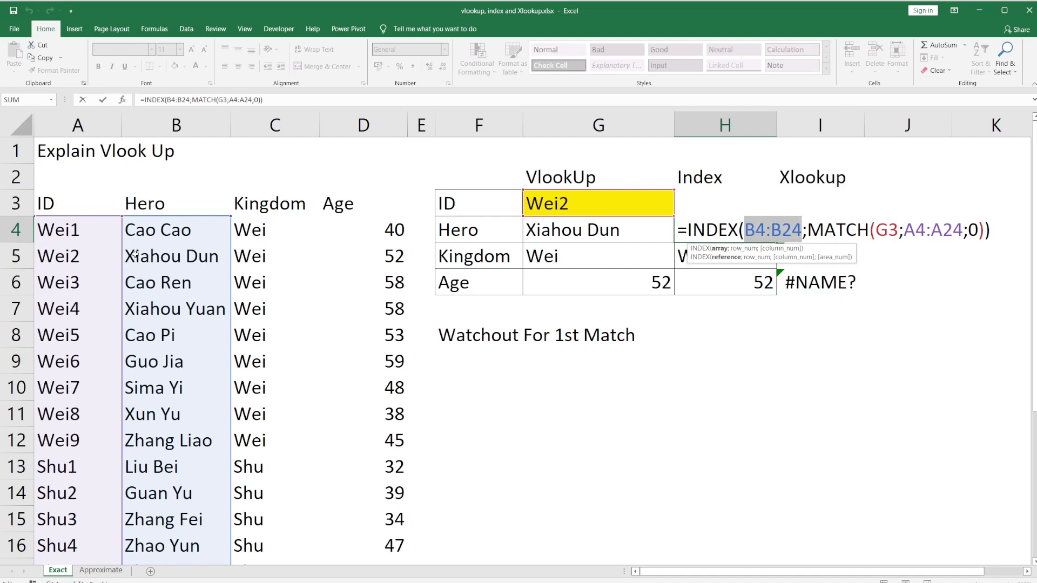
pyautogui.scroll(-1, 165, 345)
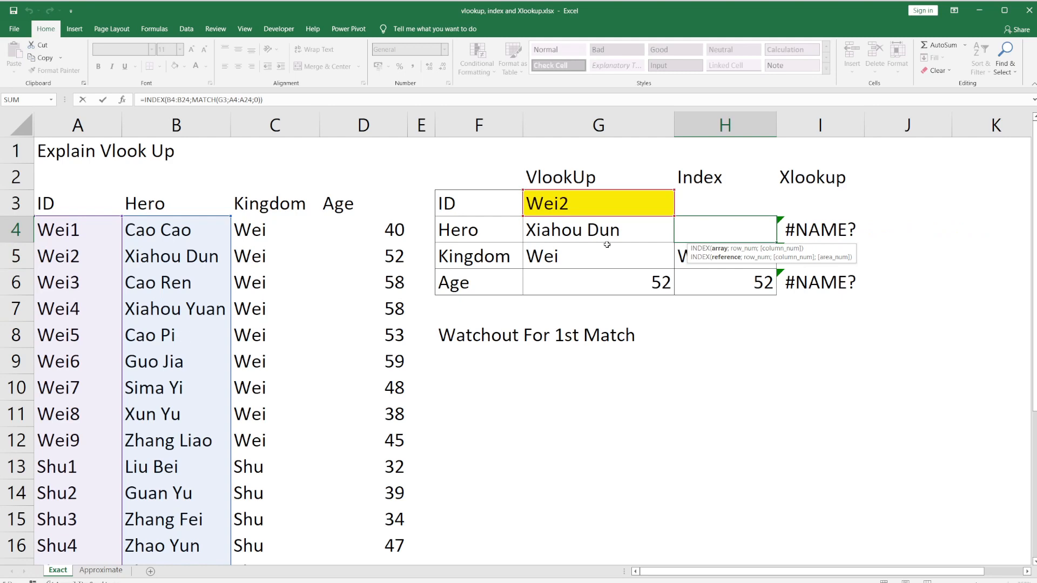
pyautogui.scroll(-9, 607, 244)
pyautogui.scroll(8, 625, 276)
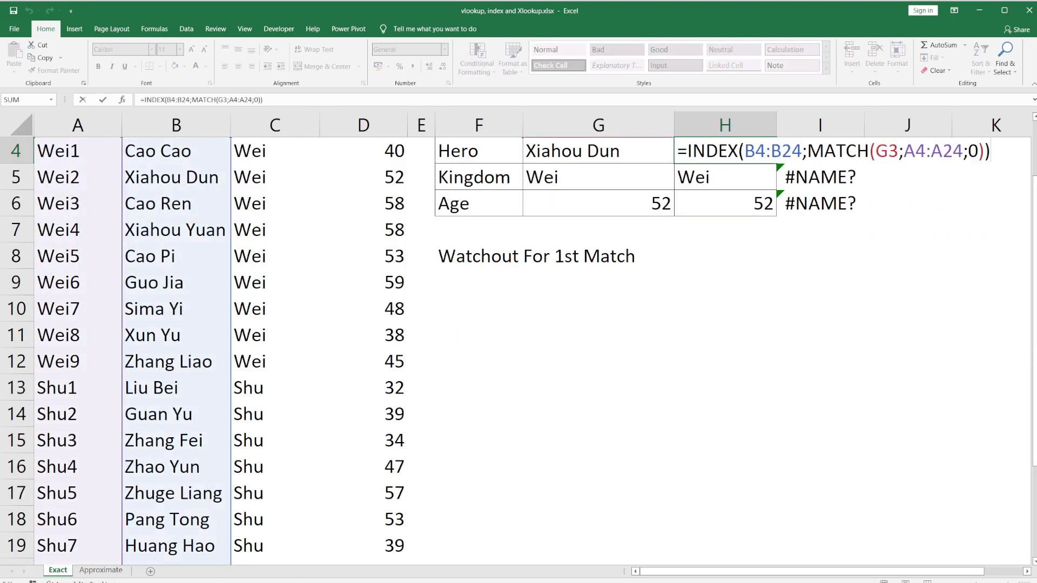
pyautogui.scroll(-2, 626, 276)
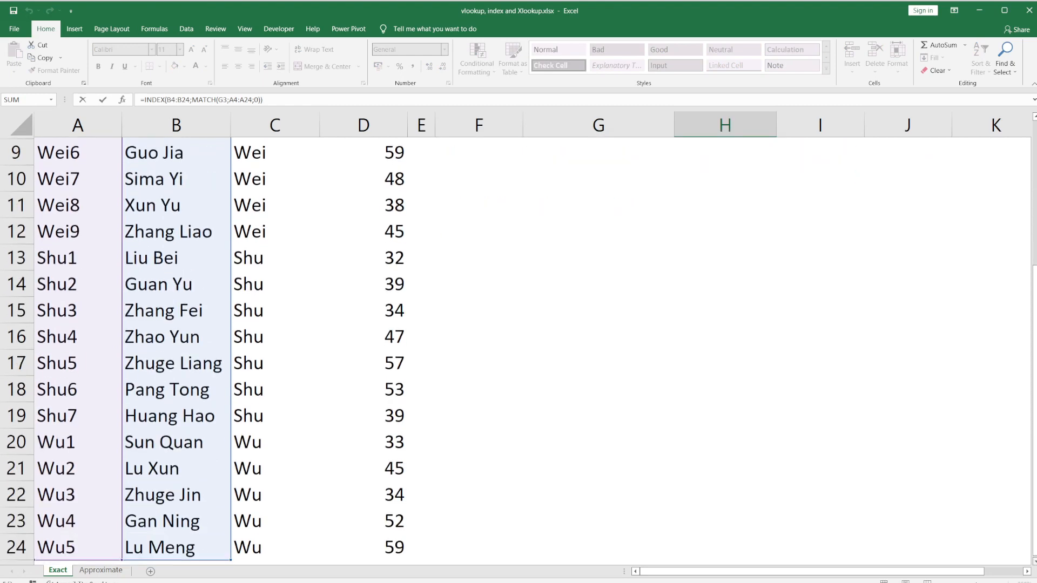
pyautogui.scroll(-1, 518, 346)
pyautogui.scroll(4, 764, 463)
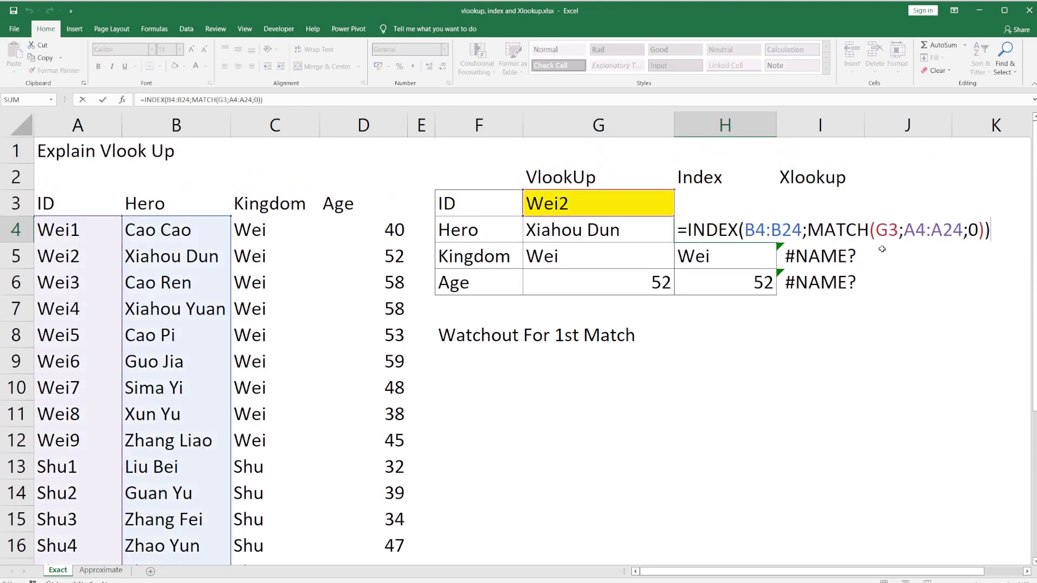
# Inspect the MATCH part of the H4 formula, from lookup value G3 to match type 0
pyautogui.click(837, 229)
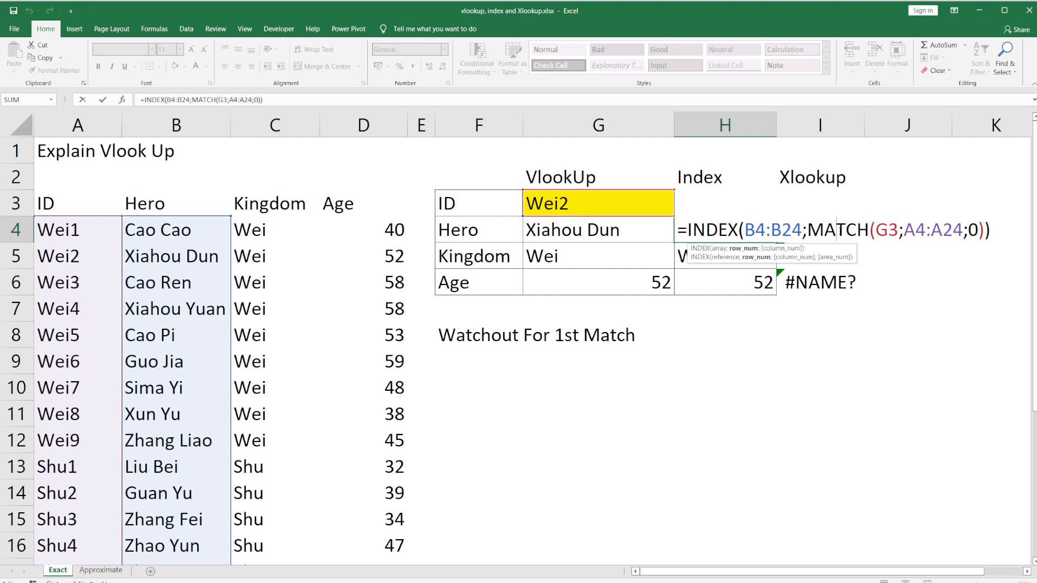
pyautogui.click(889, 230)
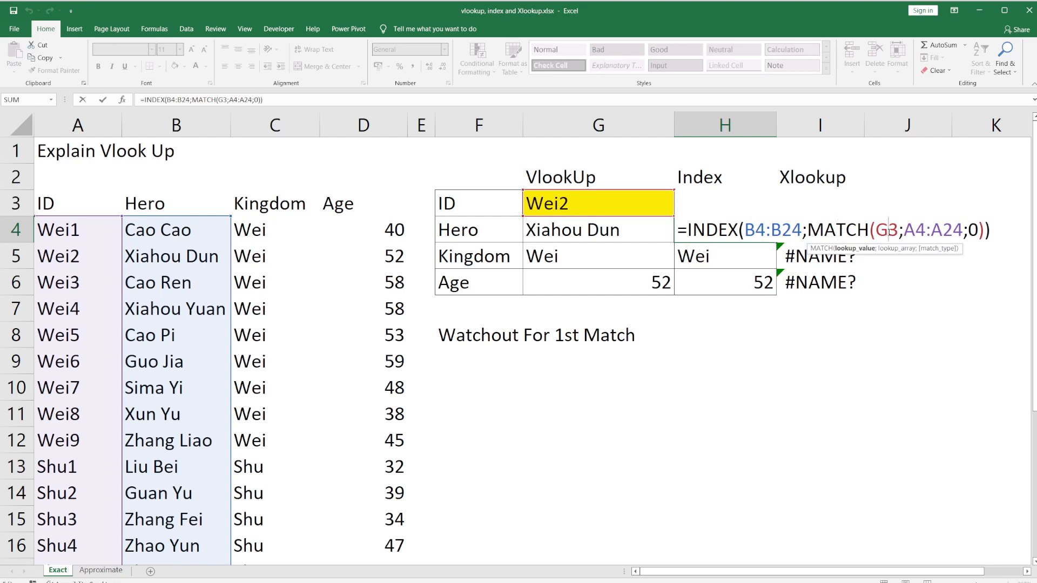
pyautogui.doubleClick(879, 230)
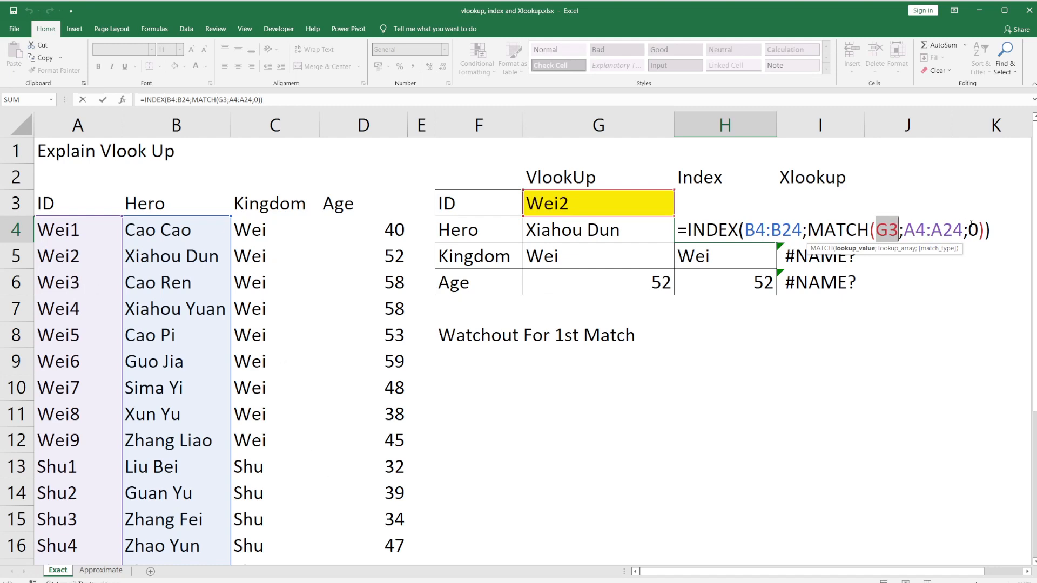
pyautogui.moveTo(968, 230); pyautogui.dragTo(978, 229)
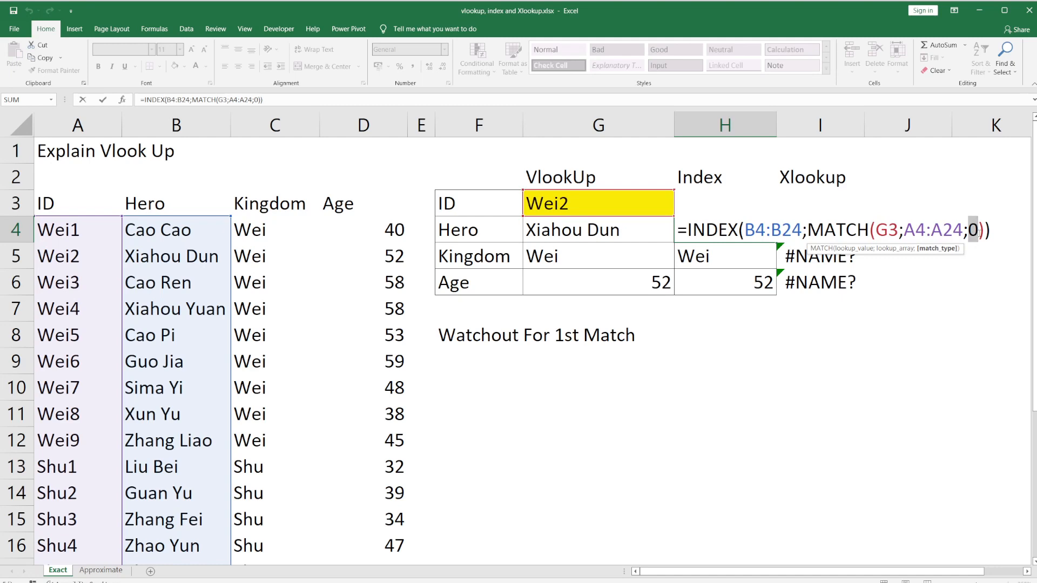
pyautogui.press('Escape')
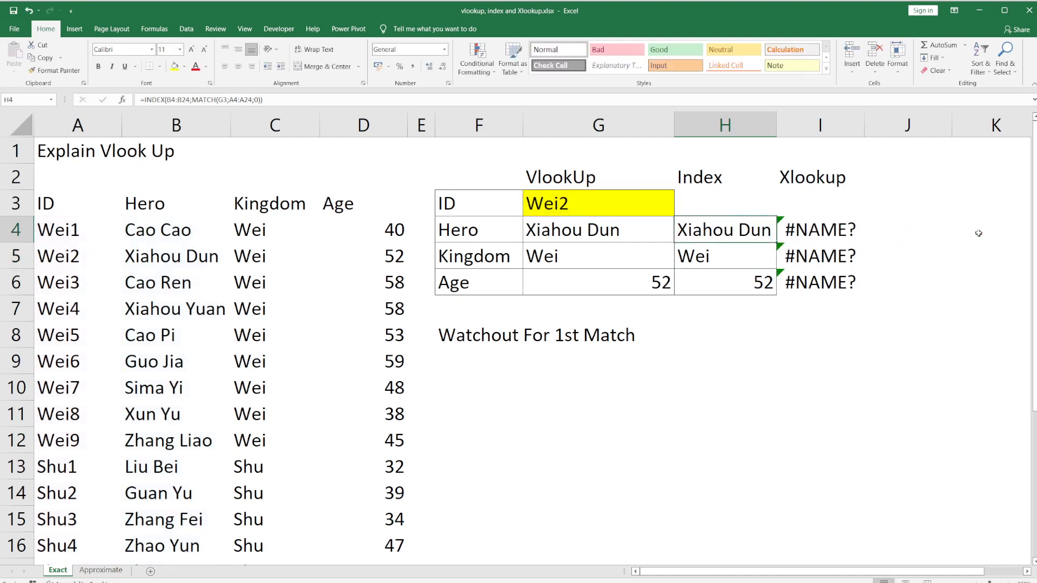
# Compare the INDEX and MATCH formula in H4 with the VLOOKUP formula in G4
pyautogui.press('F2')
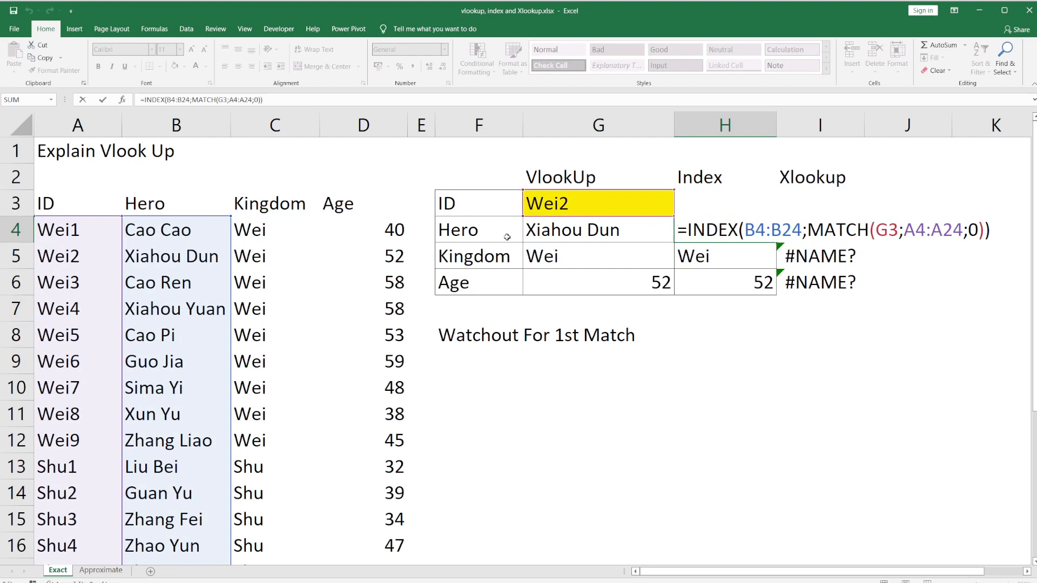
pyautogui.press('Escape')
pyautogui.click(588, 233)
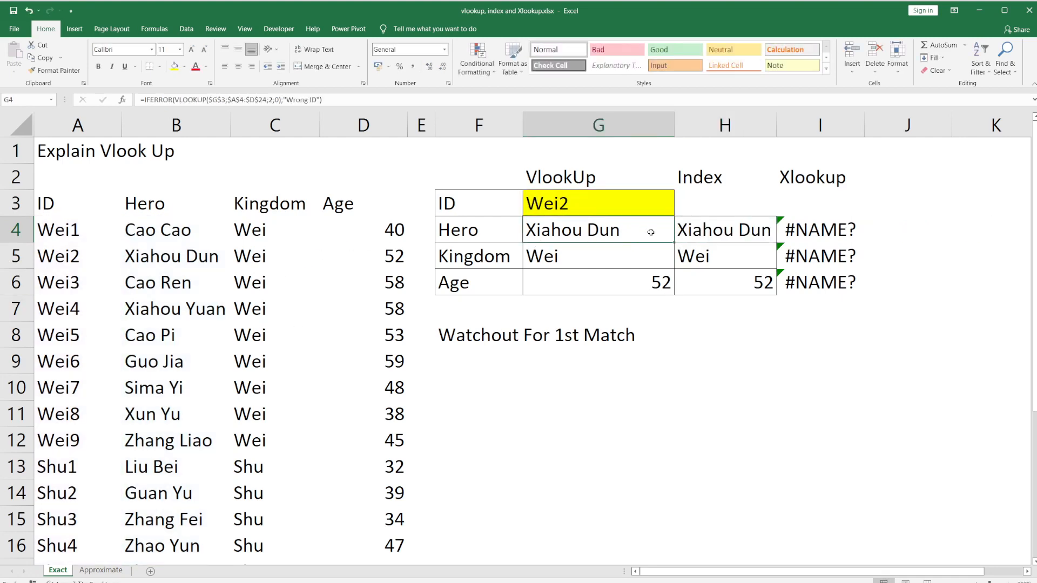
pyautogui.click(696, 232)
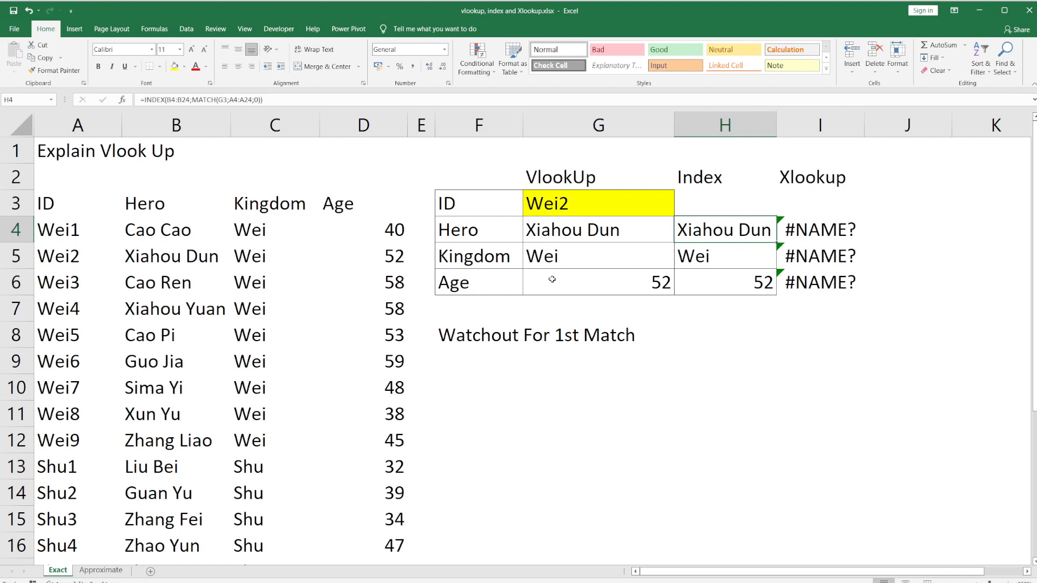
# Move the ID column so that it sits between the Hero and Kingdom columns
pyautogui.press('F2')
pyautogui.press('Escape')
pyautogui.click(78, 125)
pyautogui.hotkey('ctrl', 'x')
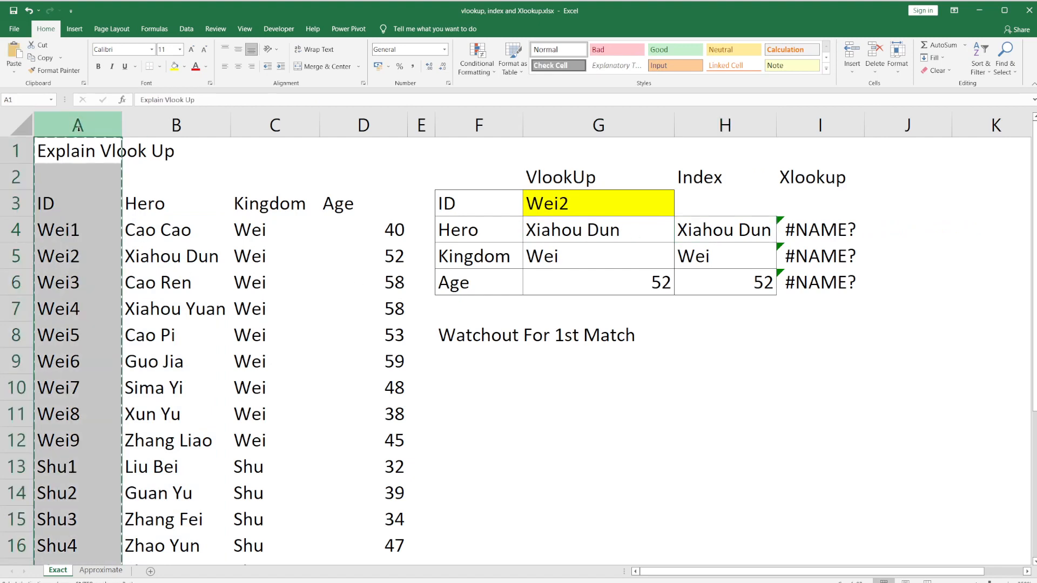
pyautogui.rightClick(262, 126)
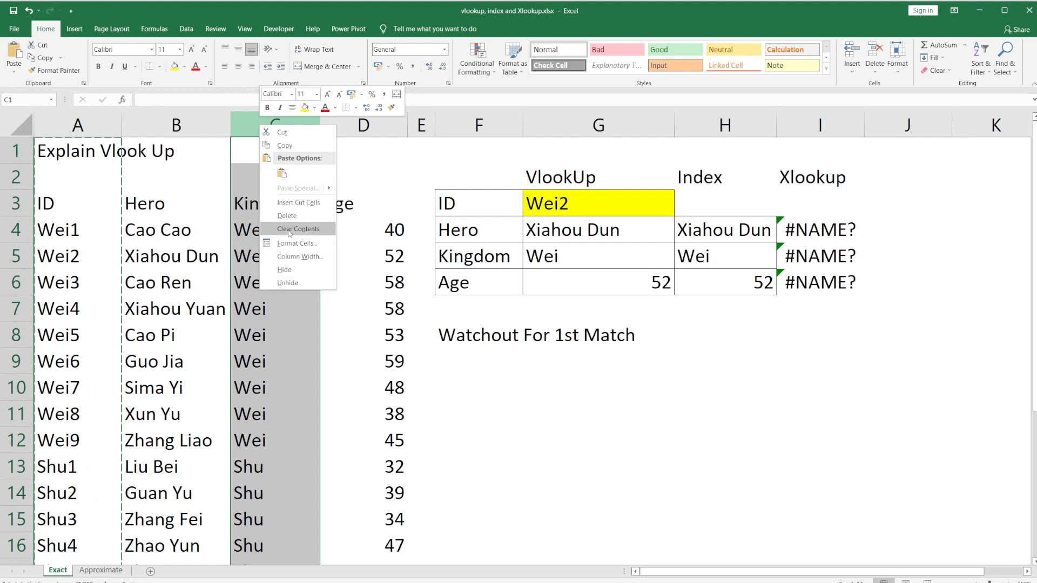
pyautogui.click(298, 203)
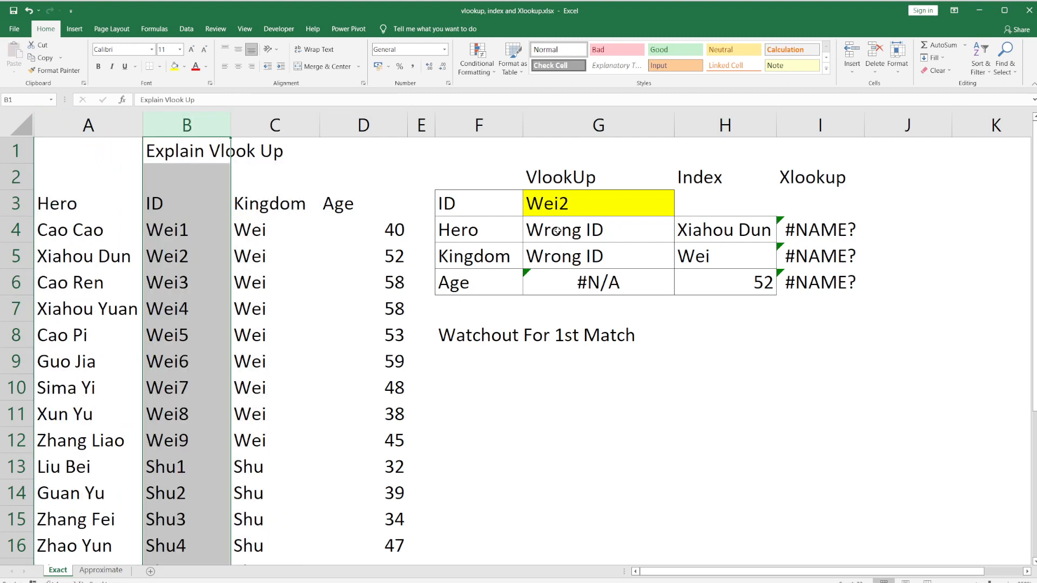
# Check the VLOOKUP in G4 and the INDEX and MATCH formula in H4, and undo the ID column move
pyautogui.click(571, 229)
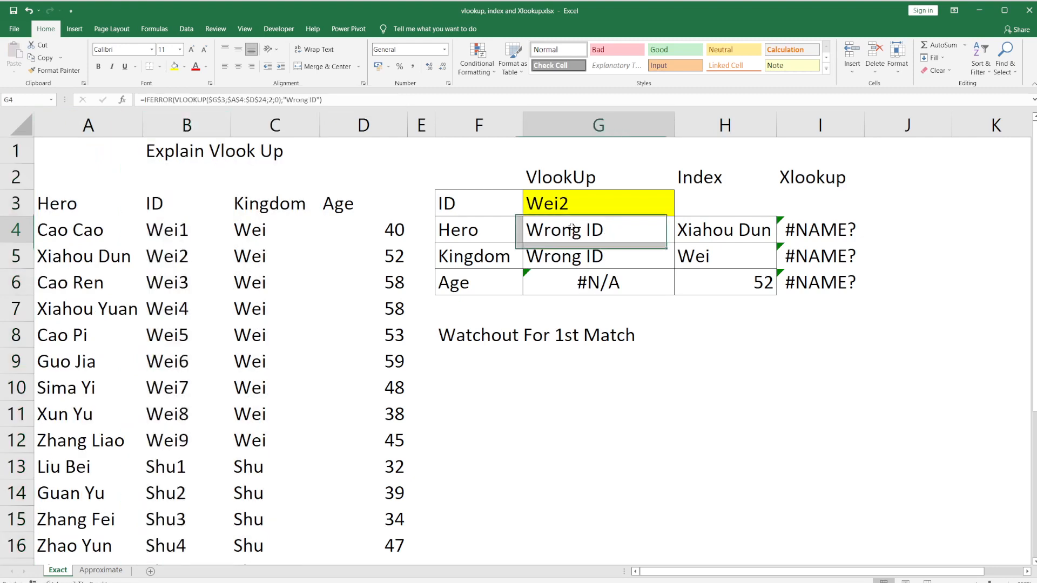
pyautogui.click(699, 224)
pyautogui.press('F2')
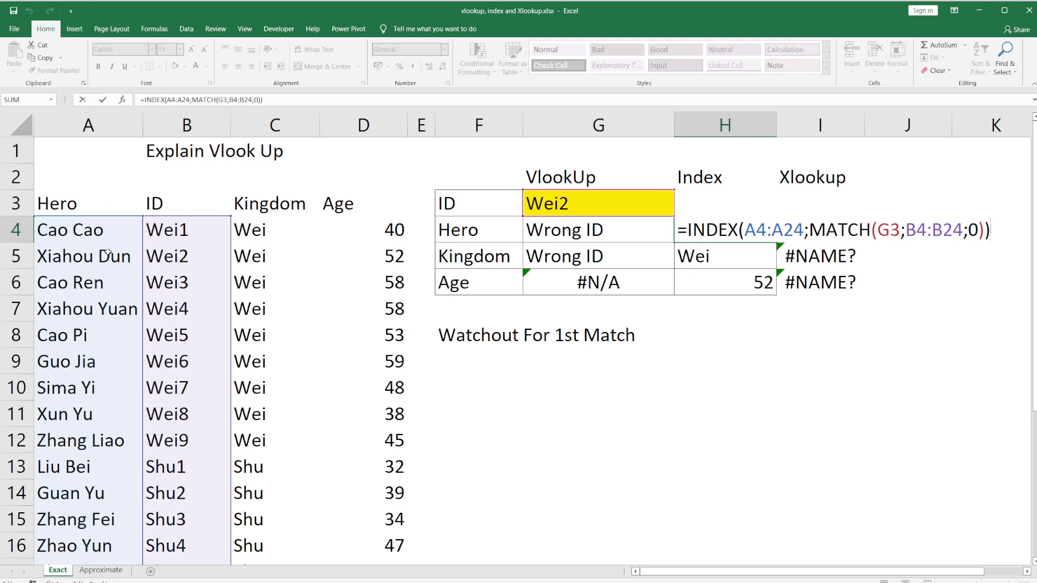
pyautogui.hotkey('ctrl', 'Return')
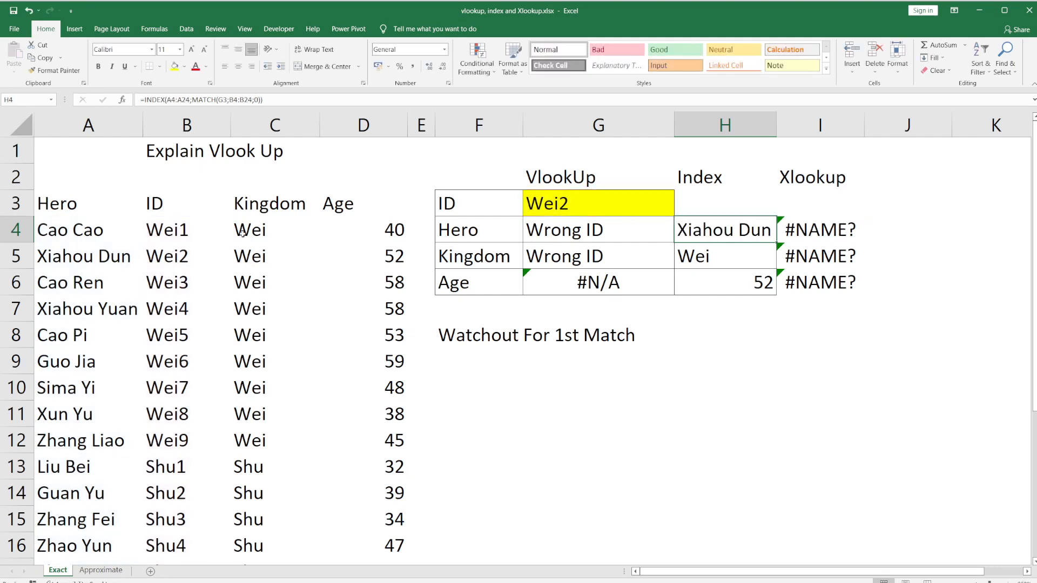
pyautogui.hotkey('ctrl', 'z')
# Set the column index of the VLOOKUP in G4 to -1
pyautogui.doubleClick(574, 232)
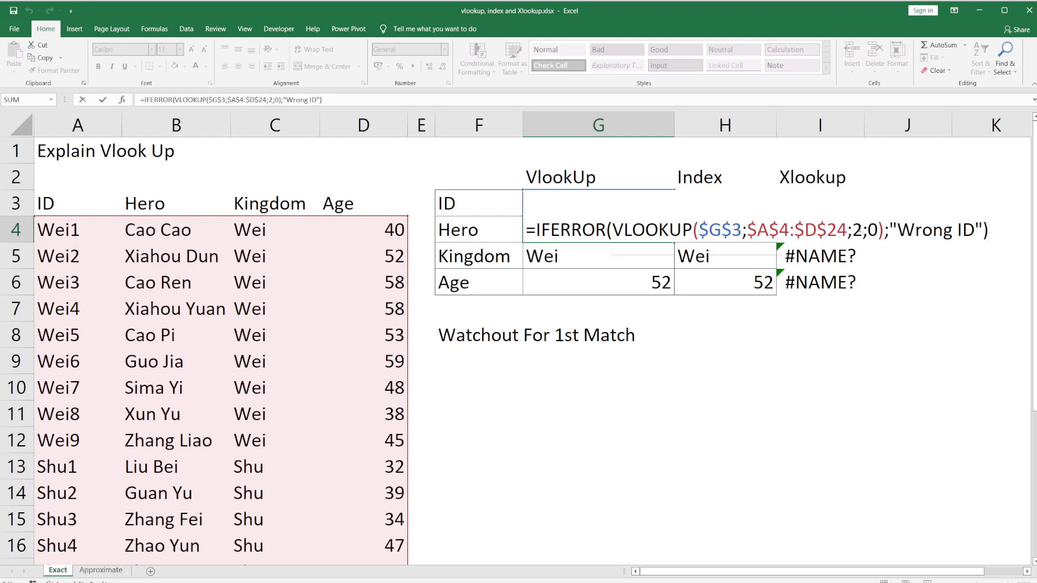
pyautogui.doubleClick(857, 230)
pyautogui.write('-1')
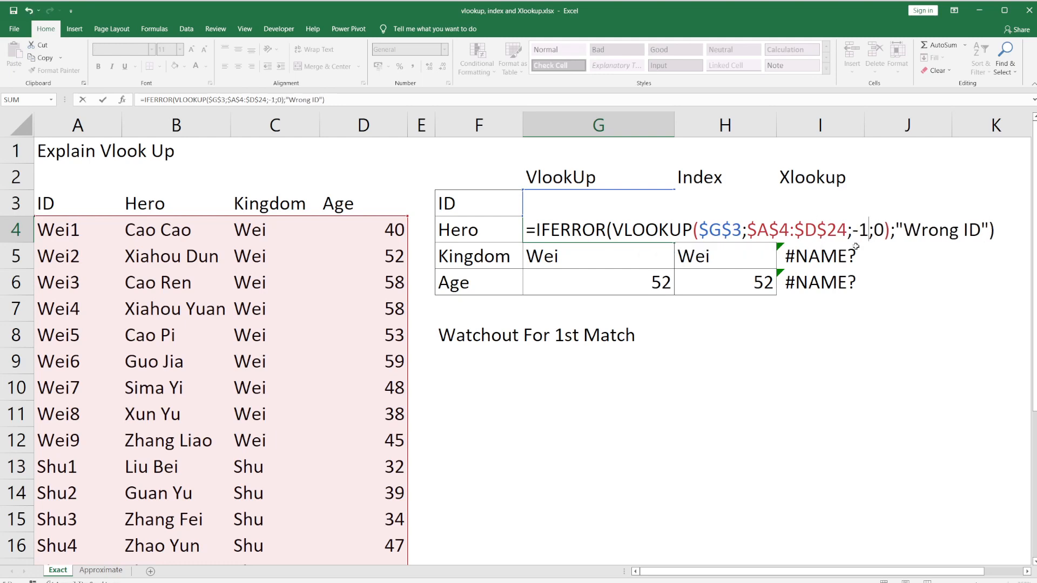
pyautogui.press('Return')
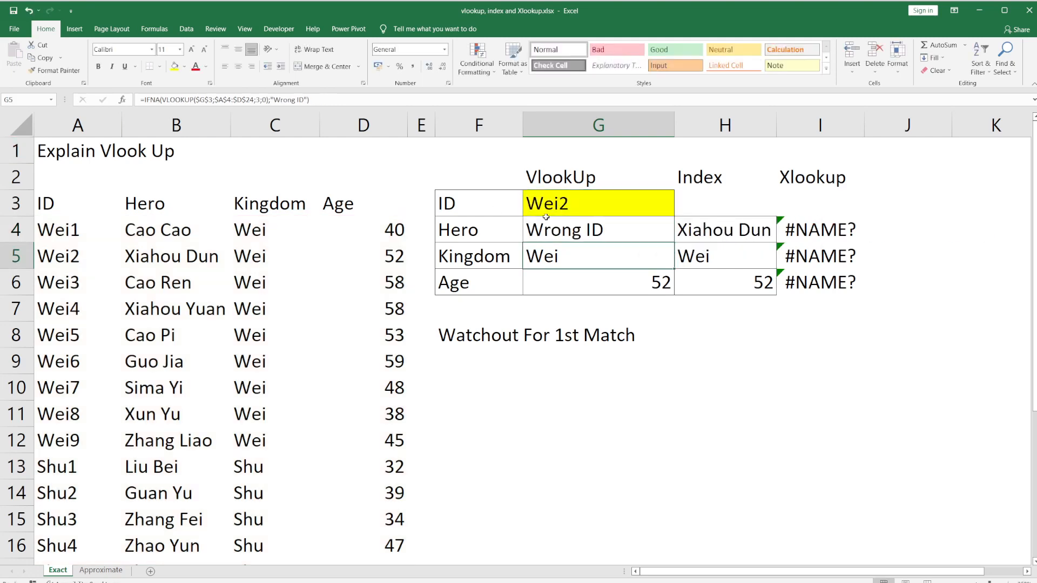
# Insert a blank column in front of the ID column
pyautogui.click(87, 128)
pyautogui.rightClick(87, 130)
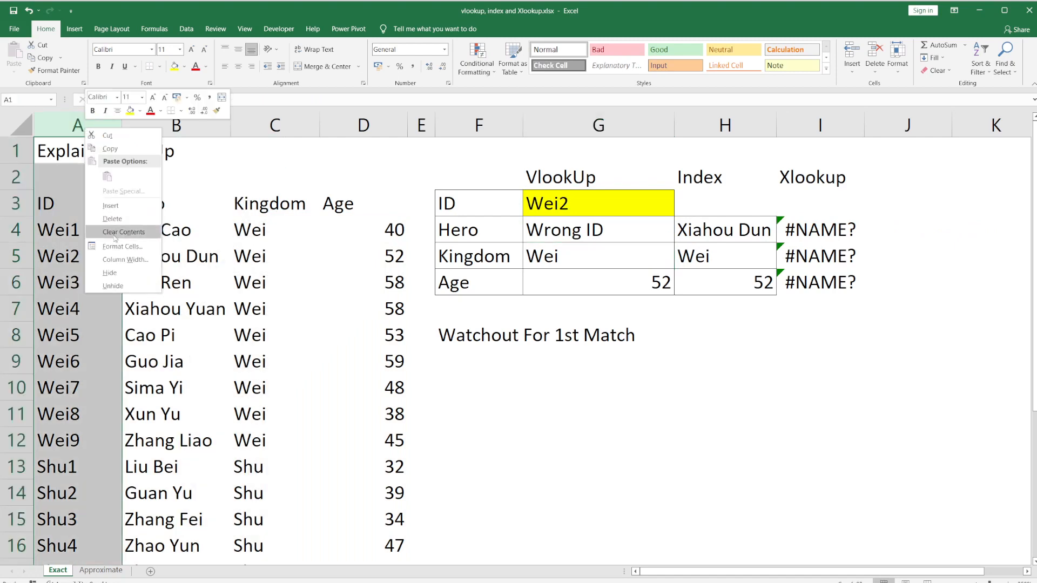
pyautogui.press('Escape')
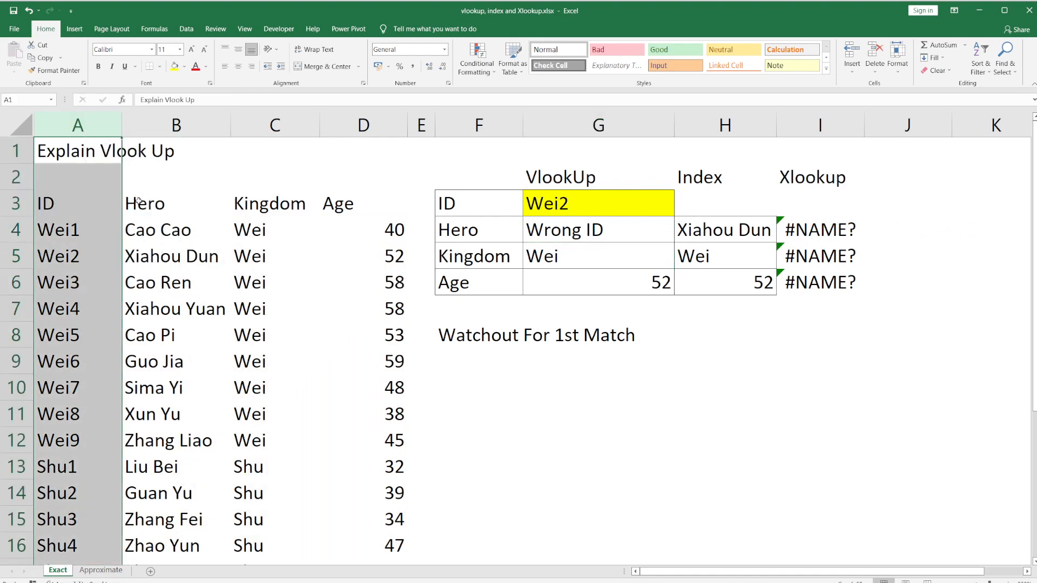
pyautogui.hotkey('ctrl', 'shift', '+')
# Check the VLOOKUP formulas in H4 and H5, and undo the column insertion and the -1 column index edit
pyautogui.click(710, 224)
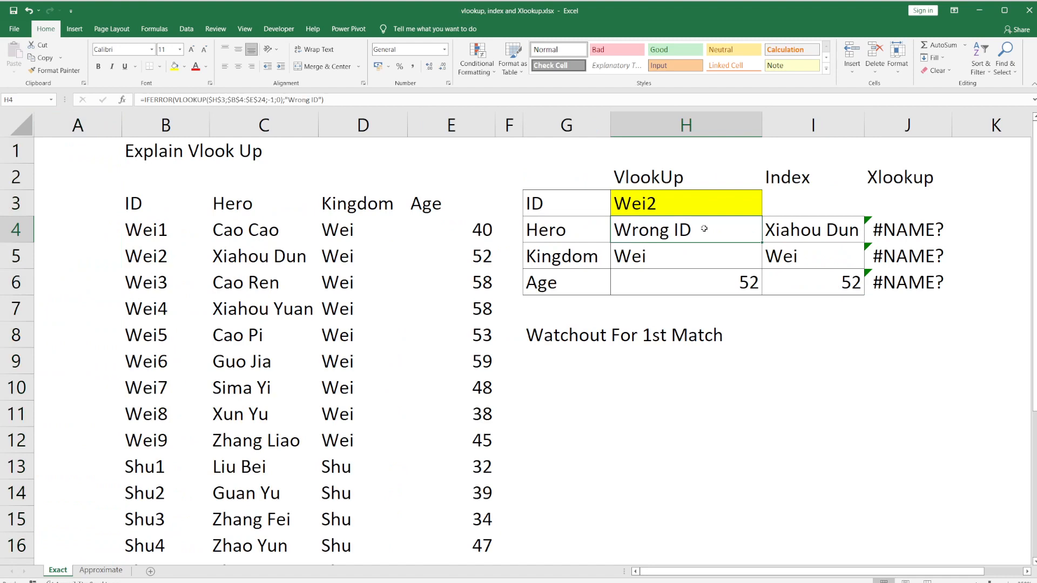
pyautogui.click(676, 253)
pyautogui.doubleClick(676, 250)
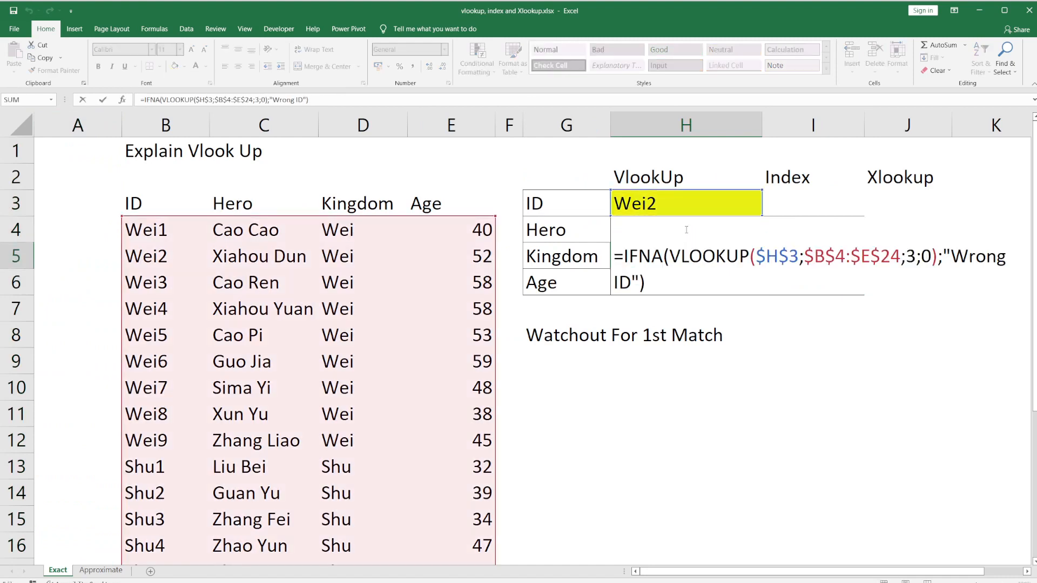
pyautogui.press('Escape')
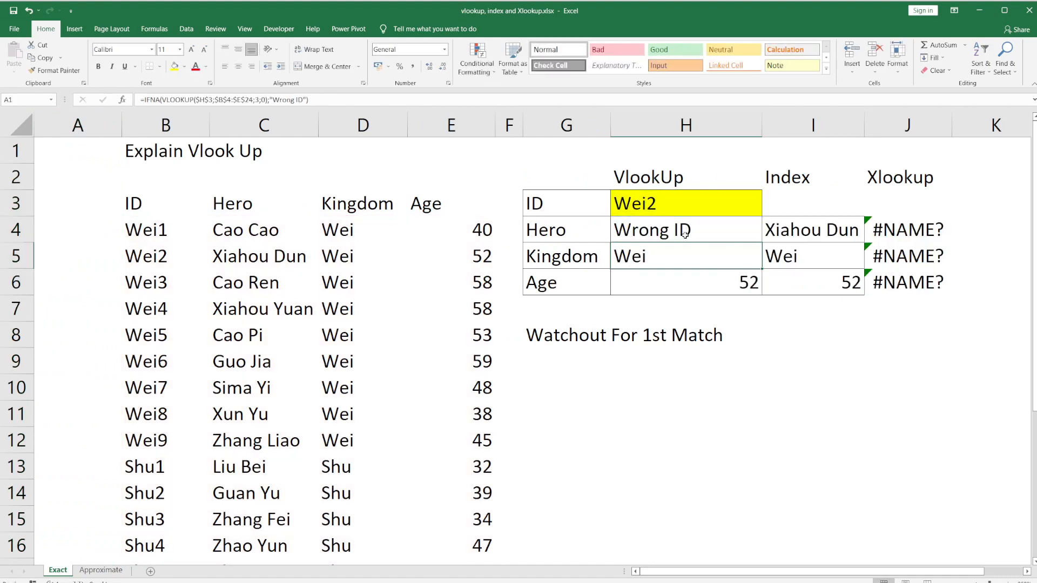
pyautogui.hotkey('ctrl', 'z')
pyautogui.hotkey('ctrl', 'z')
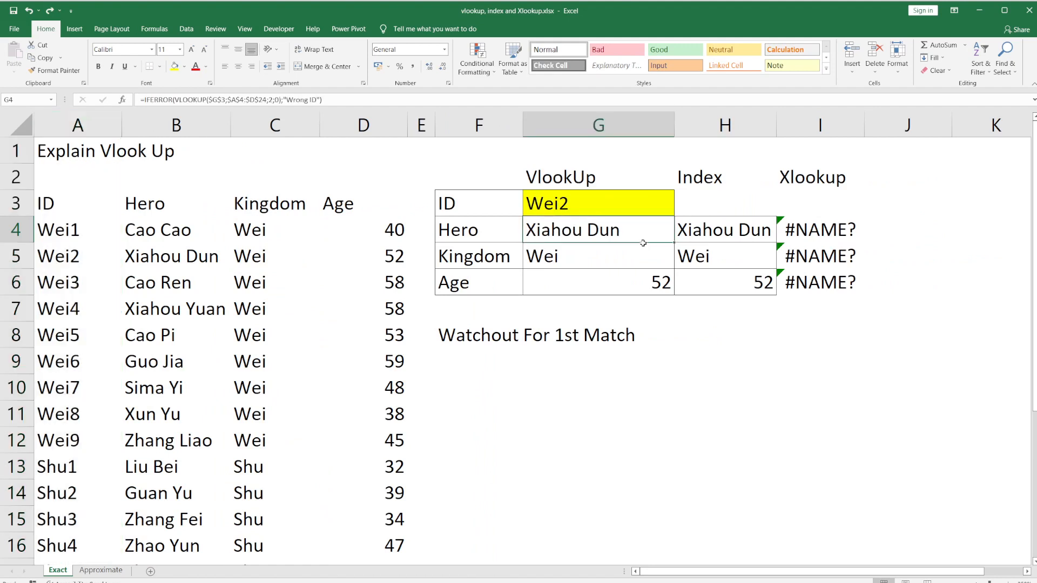
# Inspect the INDEX array B4:B24 and MATCH array A4:A24 in the H4 formula
pyautogui.click(707, 227)
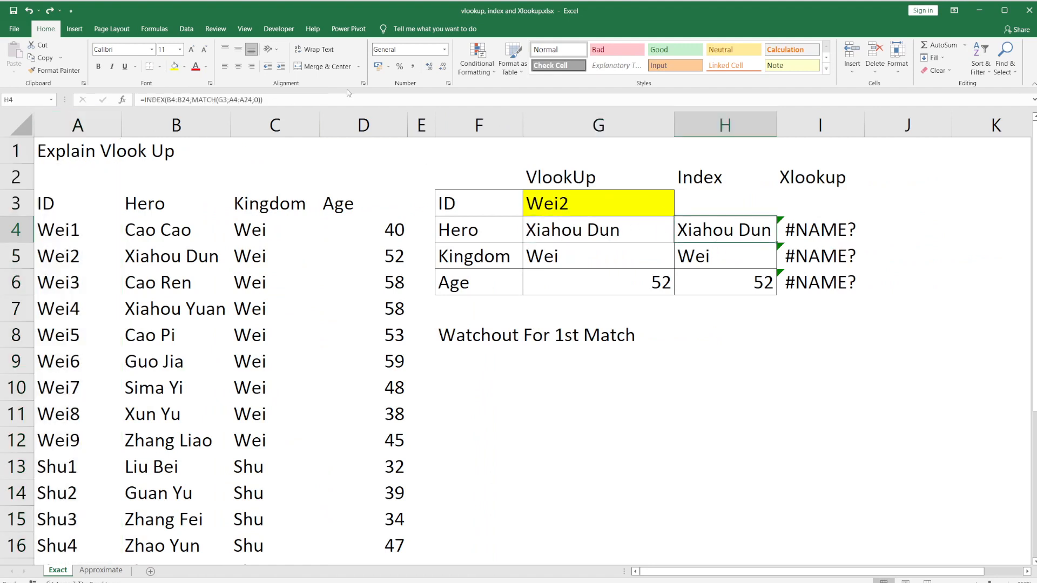
pyautogui.click(335, 97)
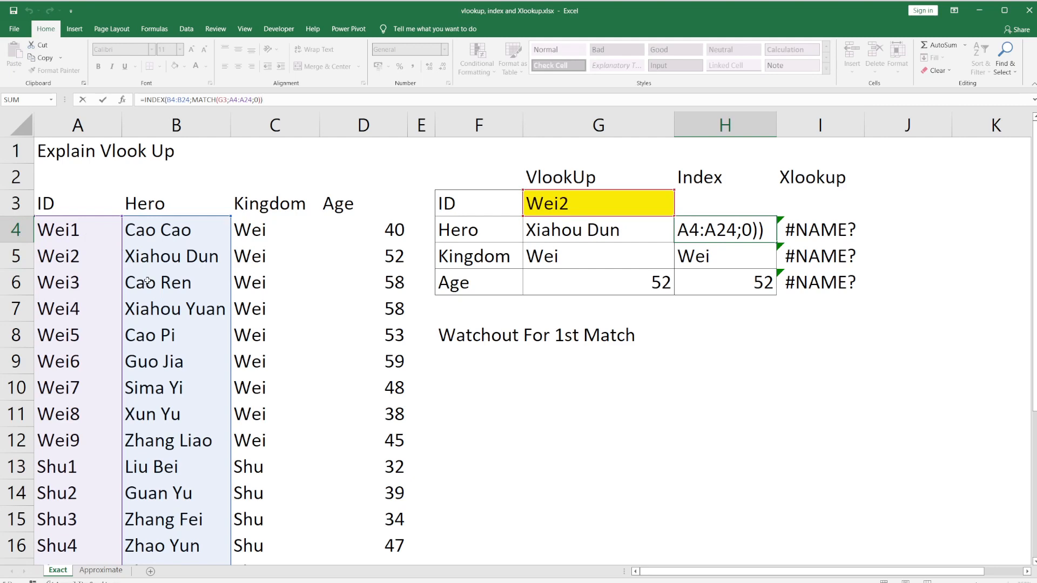
pyautogui.press('Return')
# Move the Hero list, header included, from B3:B24 to below the ID list, starting at A26
pyautogui.click(145, 207)
pyautogui.hotkey('ctrl', 'shift', 'Down')
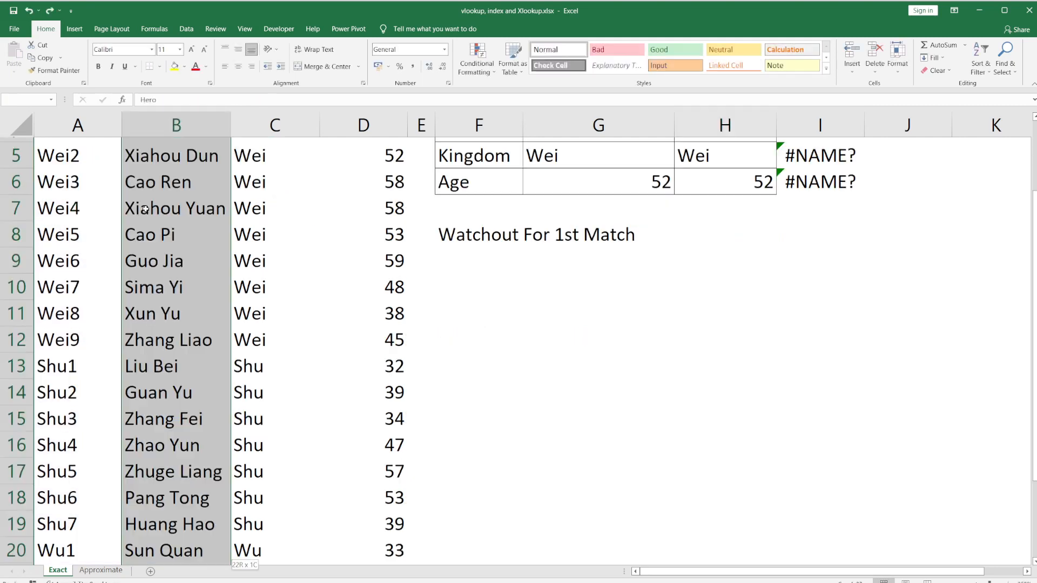
pyautogui.hotkey('ctrl', 'c')
pyautogui.press('Left')
pyautogui.hotkey('ctrl', 'Down')
pyautogui.press('Down')
pyautogui.press('Down')
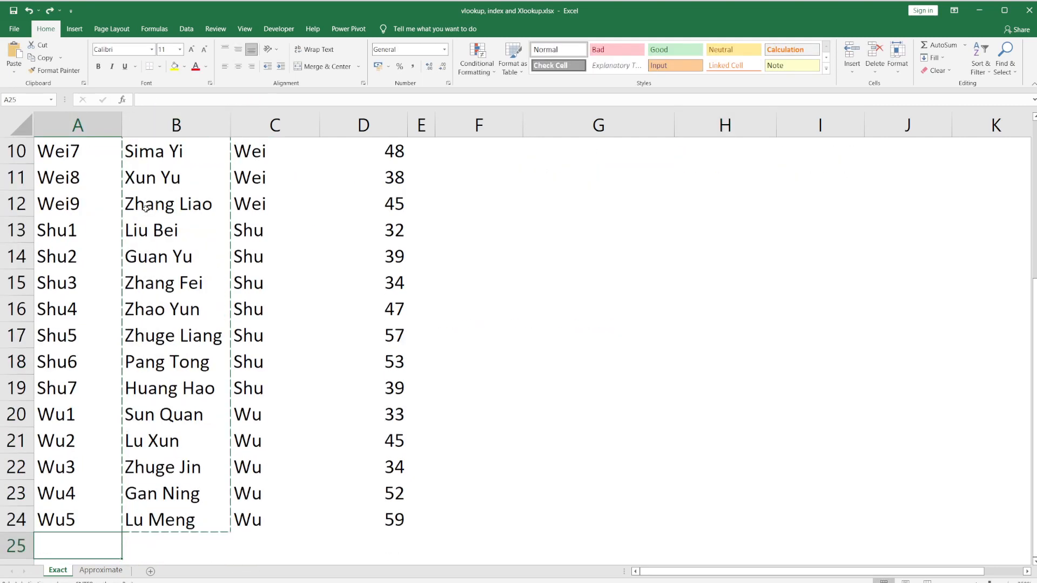
pyautogui.hotkey('ctrl', 'v')
pyautogui.hotkey('ctrl', 'Home')
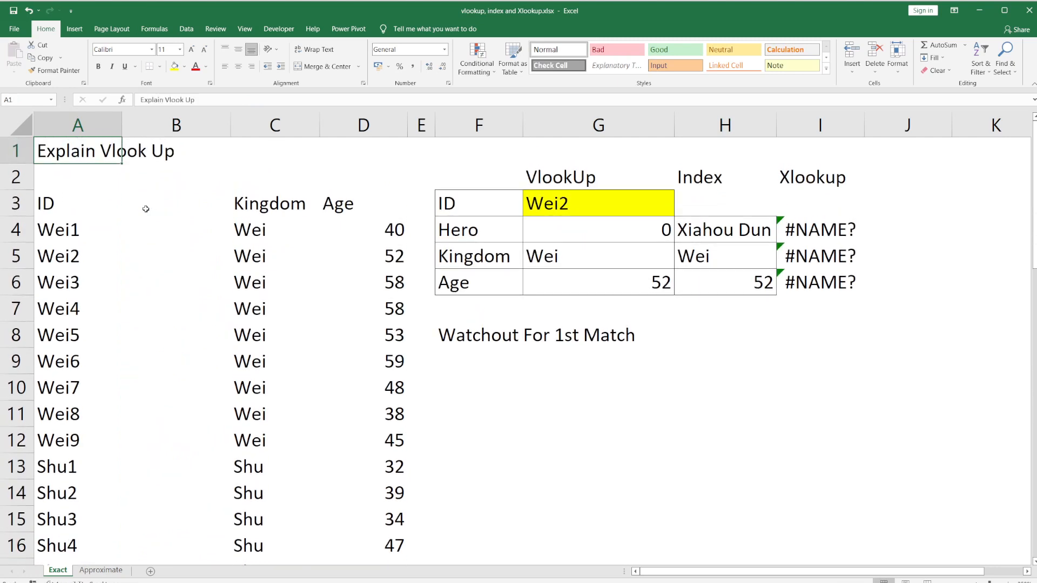
# Examine the H4 formula and trace its INDEX array A27:A47 down to the relocated Hero list
pyautogui.click(744, 236)
pyautogui.click(327, 97)
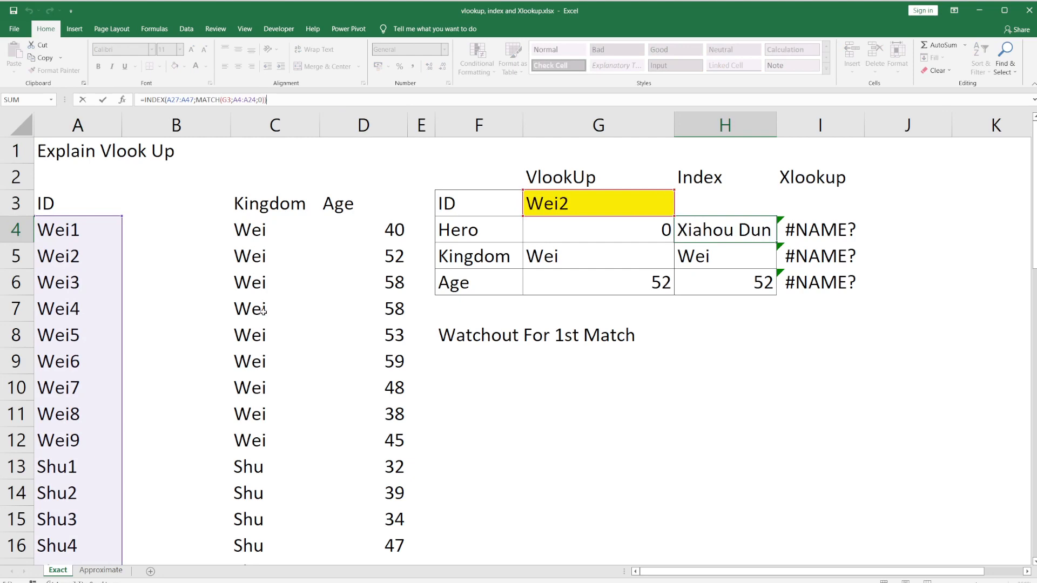
pyautogui.scroll(-17, 1007, 218)
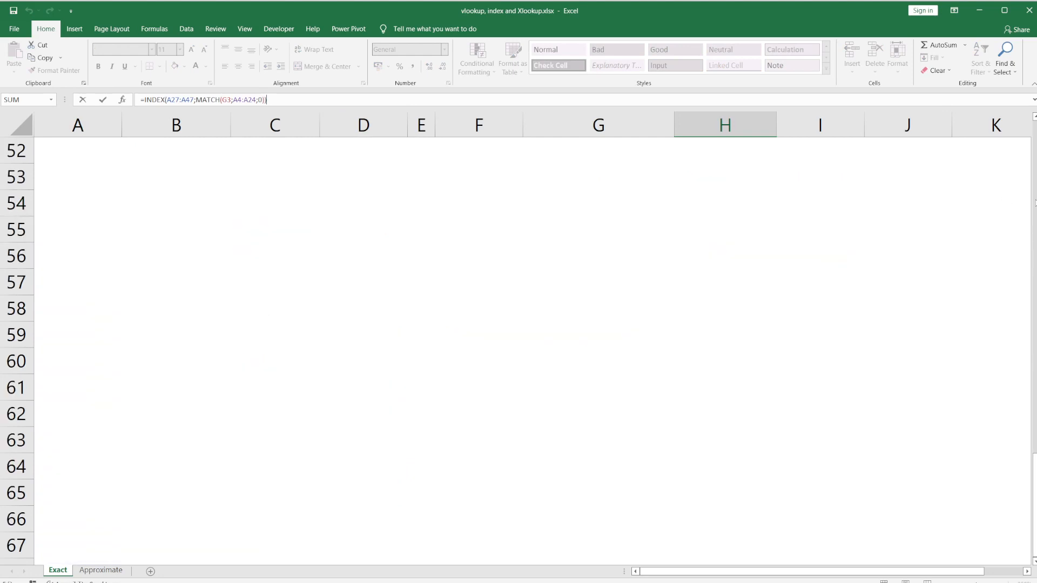
pyautogui.scroll(11, 1007, 219)
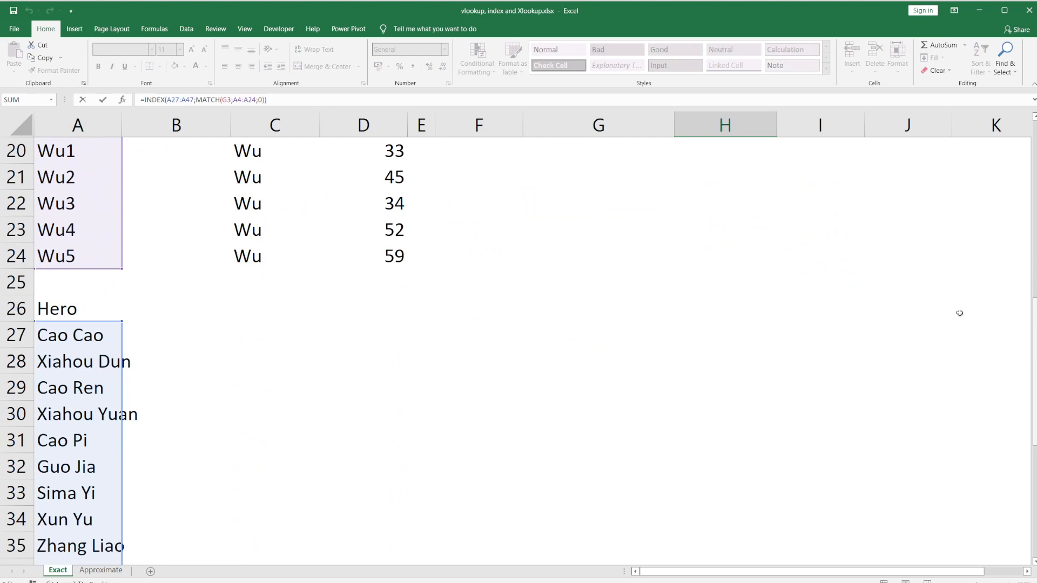
pyautogui.scroll(3, 924, 313)
pyautogui.press('Escape')
pyautogui.scroll(1, 840, 342)
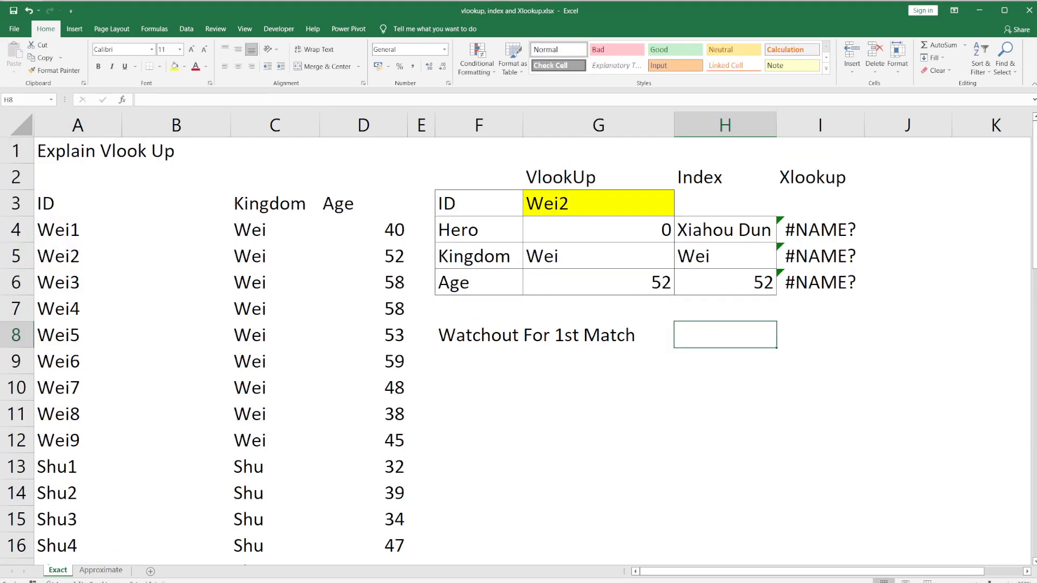
# Compare the INDEX array A27:A47 with the MATCH array A4:A24 in the H4 formula
pyautogui.keyDown('shift'); pyautogui.click(732, 255); pyautogui.keyUp('shift')
pyautogui.moveTo(732, 255); pyautogui.dragTo(724, 340)
pyautogui.keyDown('shift'); pyautogui.click(760, 223); pyautogui.keyUp('shift')
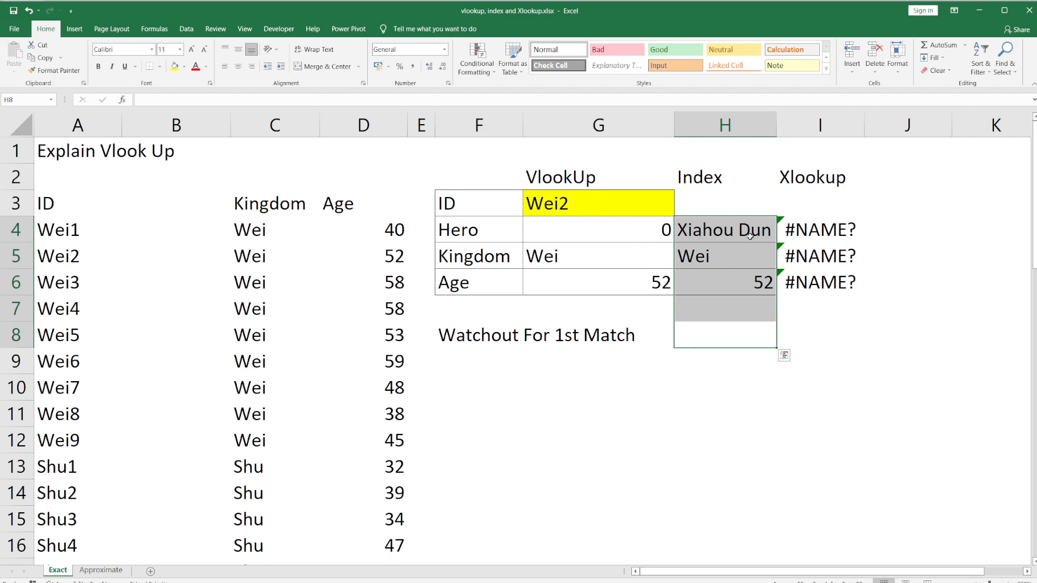
pyautogui.keyDown('shift'); pyautogui.click(748, 252); pyautogui.keyUp('shift')
pyautogui.click(755, 233)
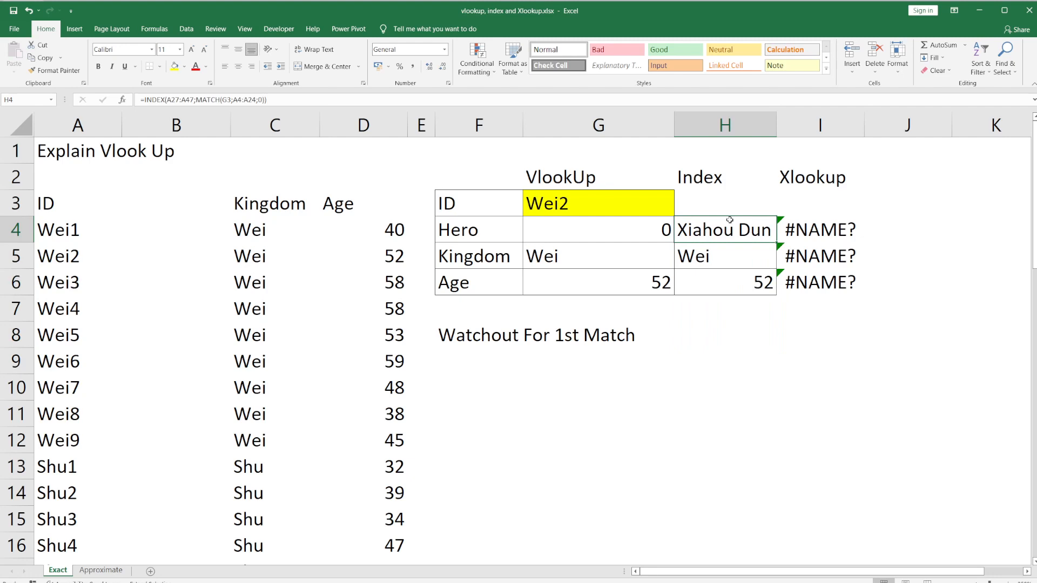
pyautogui.click(311, 101)
pyautogui.press('Escape')
pyautogui.doubleClick(762, 230)
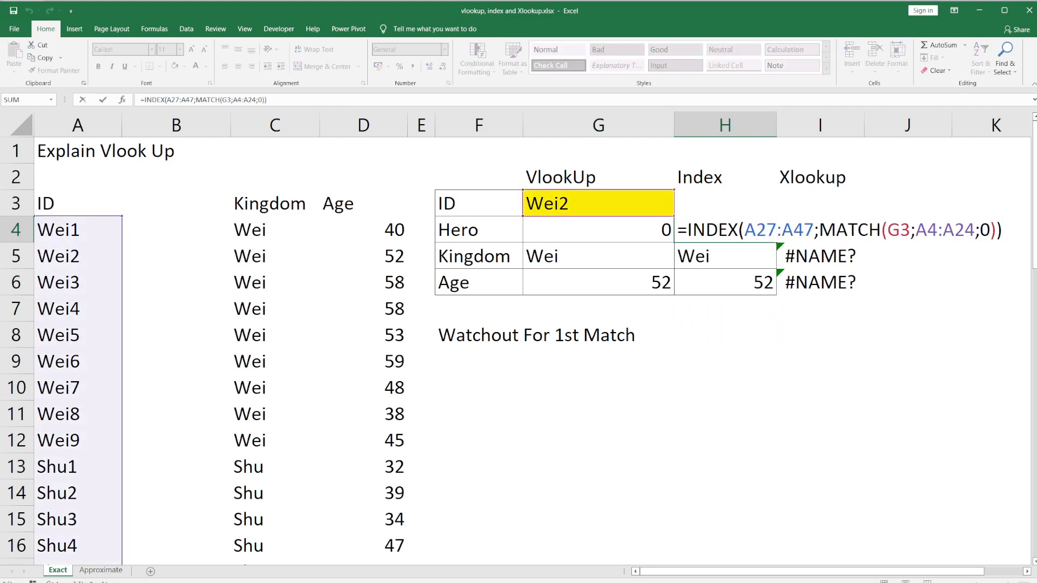
pyautogui.moveTo(1033, 229)
pyautogui.mouseDown()
pyautogui.moveTo(1030, 508)
pyautogui.moveTo(1032, 232)
pyautogui.mouseUp()
pyautogui.press('Escape')
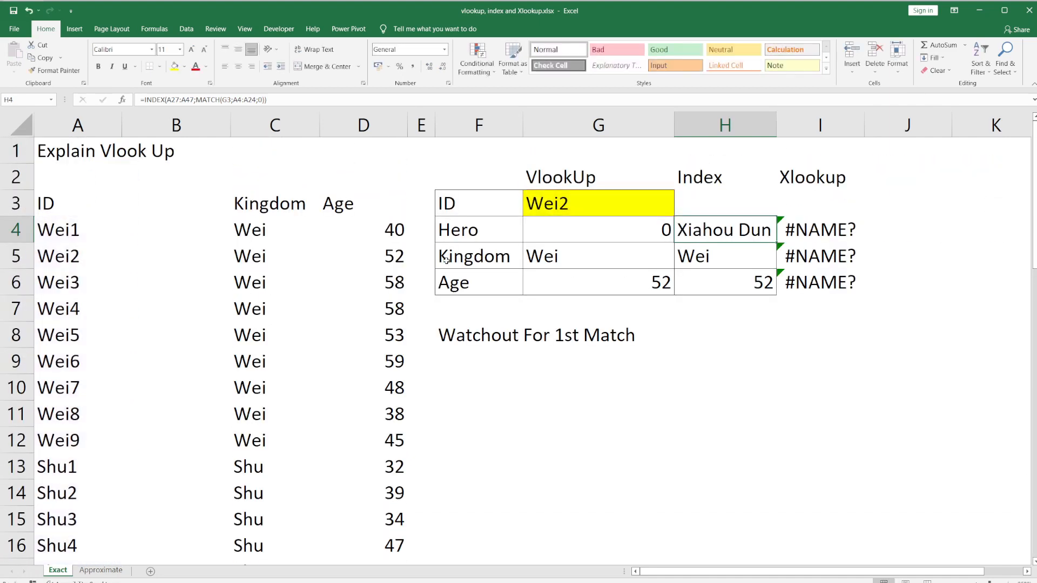
# Move the Hero list, header included, from A26:A47 back into column B, starting at B5
pyautogui.click(79, 332)
pyautogui.hotkey('ctrl', 'Down')
pyautogui.hotkey('ctrl', 'Down')
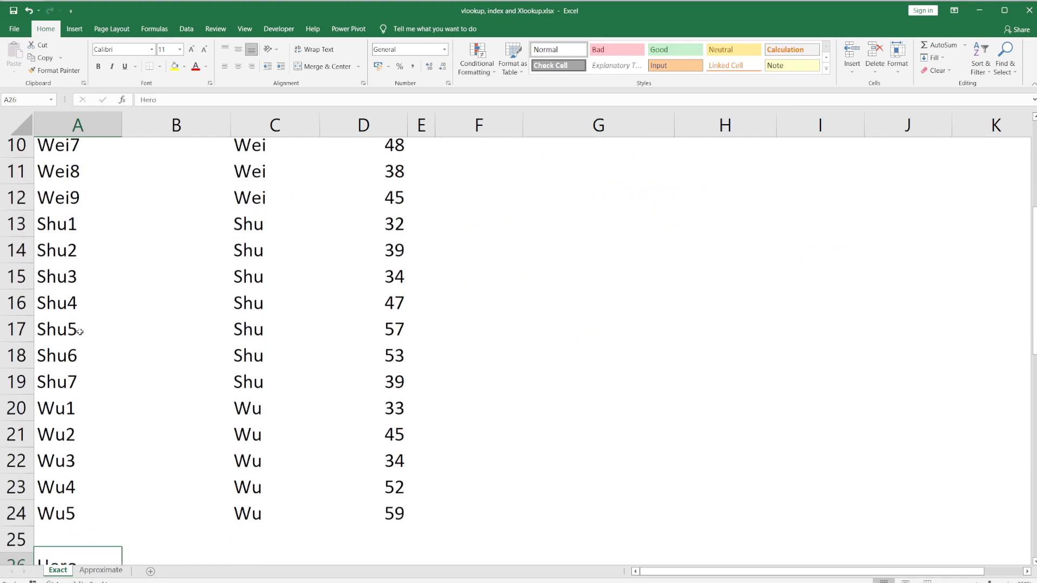
pyautogui.hotkey('ctrl', 'shift', 'Down')
pyautogui.hotkey('ctrl', 'c')
pyautogui.scroll(3, 80, 332)
pyautogui.hotkey('ctrl', 'Up')
pyautogui.hotkey('ctrl', 'Up')
pyautogui.hotkey('ctrl', 'Up')
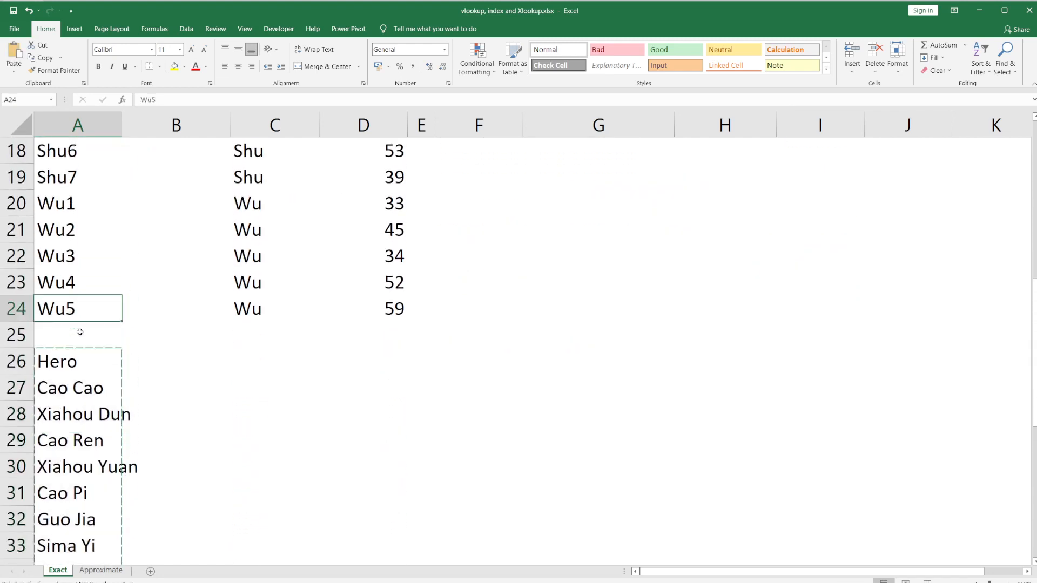
pyautogui.press('Right')
pyautogui.press('Down')
pyautogui.press('Down')
pyautogui.press('Down')
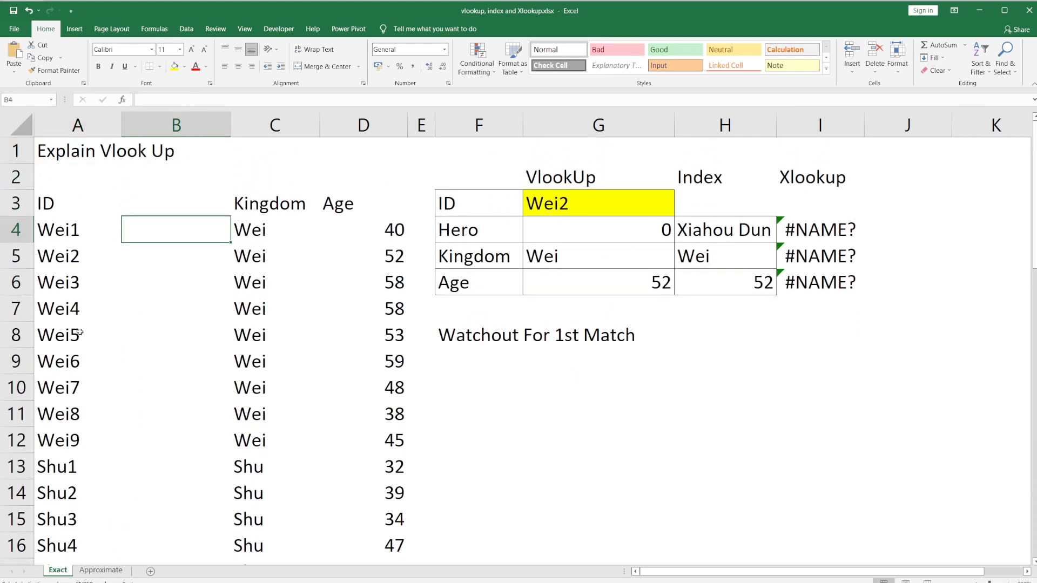
pyautogui.press('Left')
pyautogui.press('Right')
pyautogui.press('Down')
pyautogui.hotkey('ctrl', 'v')
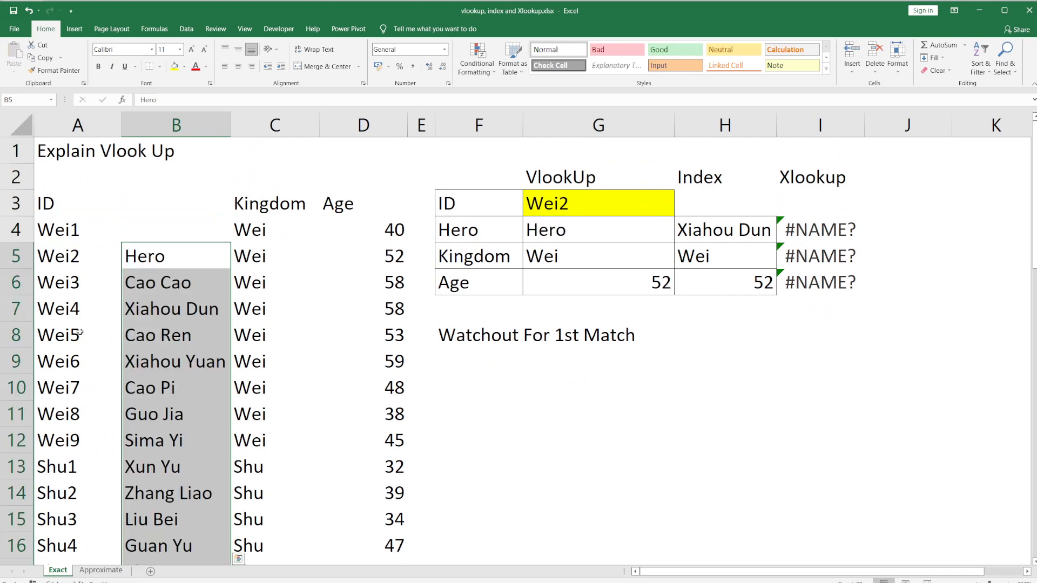
# Compare the shifted Hero entries in column B with the IDs in column A around rows 4 to 7
pyautogui.press('Left')
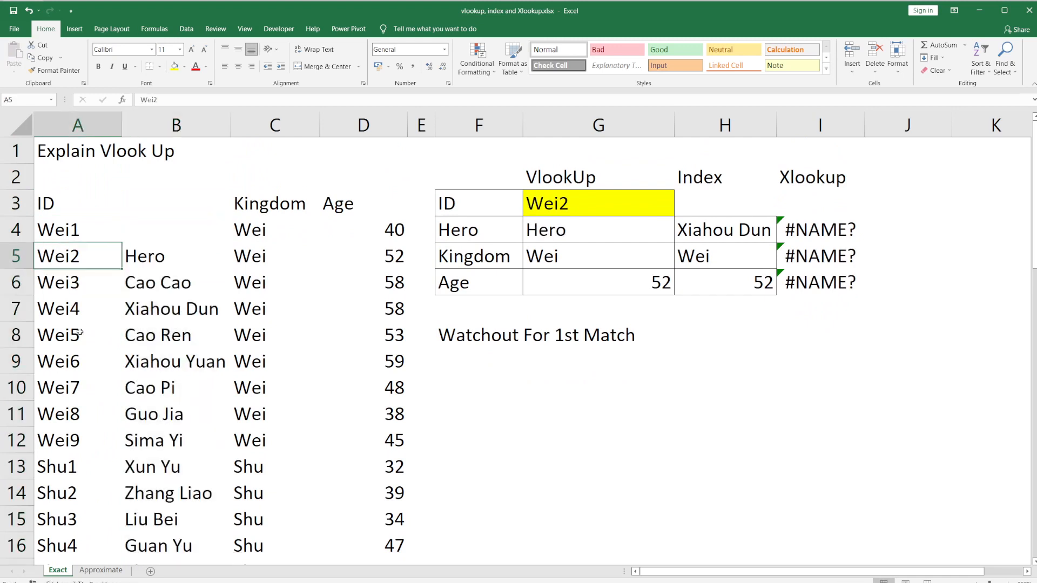
pyautogui.press('Up')
pyautogui.press('Right')
pyautogui.press('Down')
pyautogui.press('Down')
pyautogui.press('Down')
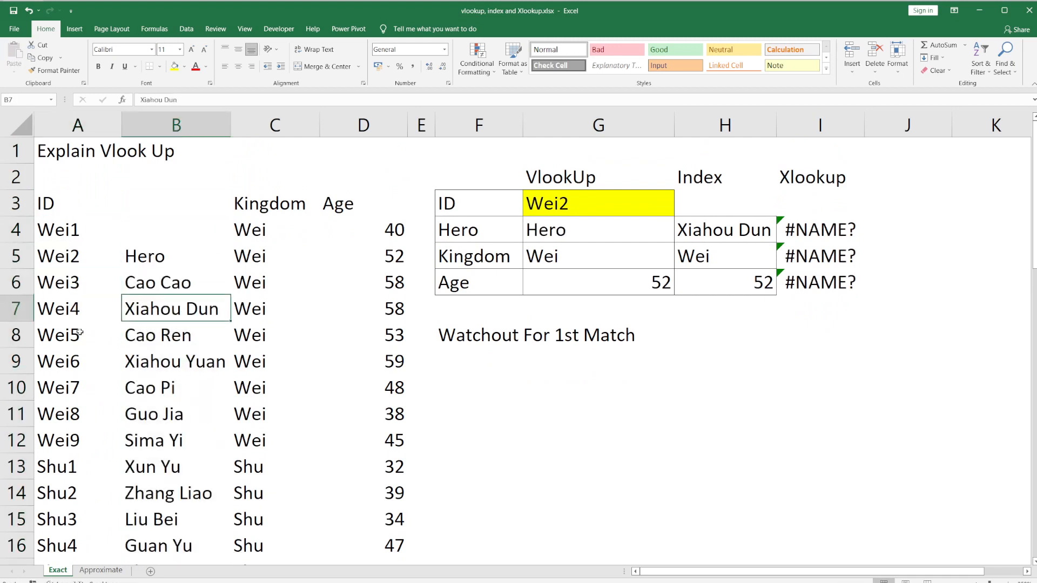
pyautogui.press('Up')
pyautogui.press('Up')
pyautogui.press('Left')
pyautogui.press('Up')
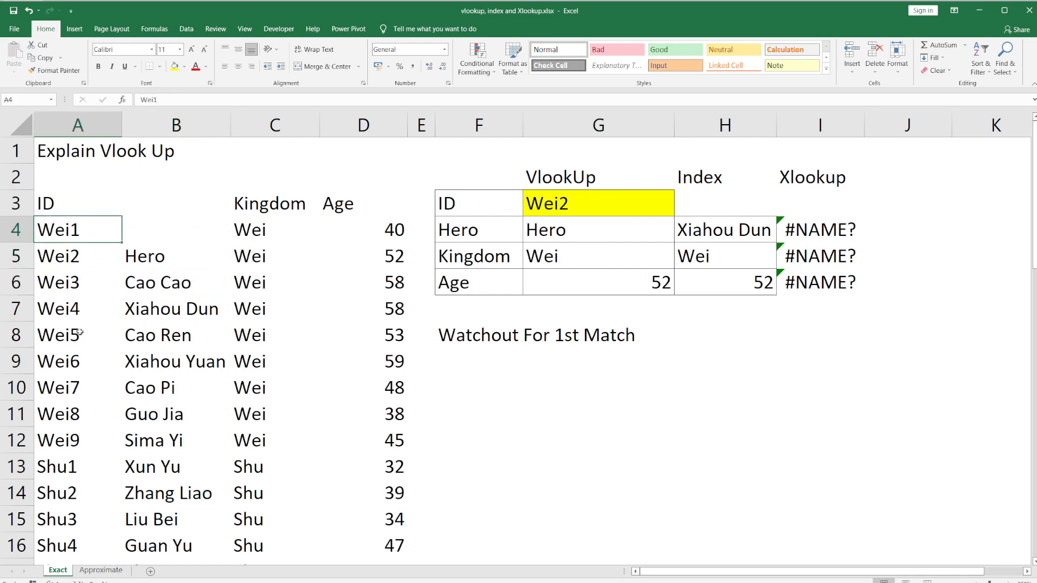
# Examine how the ID list starting at A4 lines up with the Hero header and entries in column B
pyautogui.scroll(-3, 79, 332)
pyautogui.scroll(2, 79, 332)
pyautogui.press('Down')
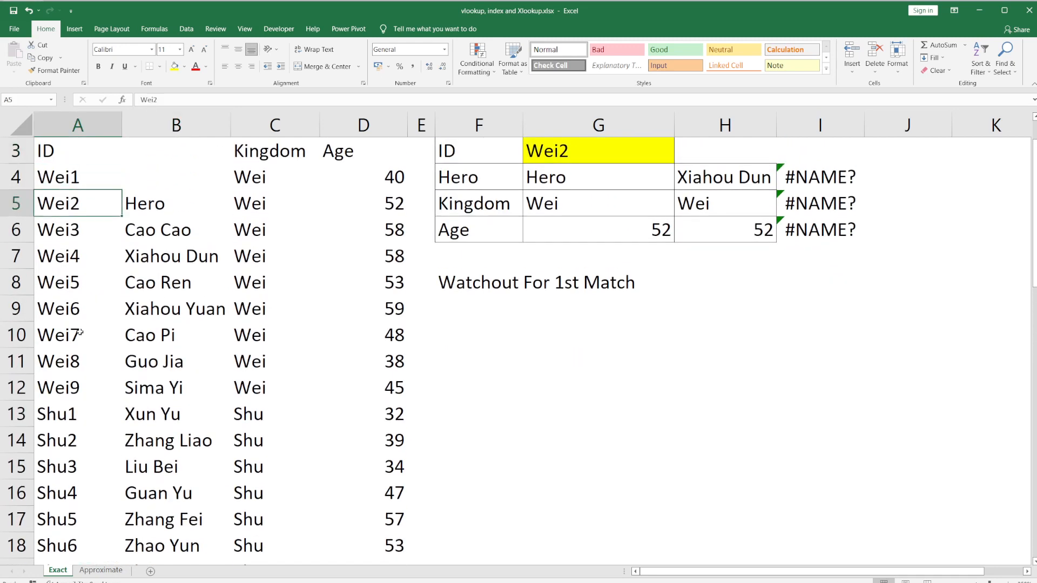
pyautogui.press('Down')
pyautogui.press('Right')
pyautogui.press('Up')
pyautogui.press('Up')
pyautogui.press('Up')
pyautogui.press('Up')
pyautogui.press('Up')
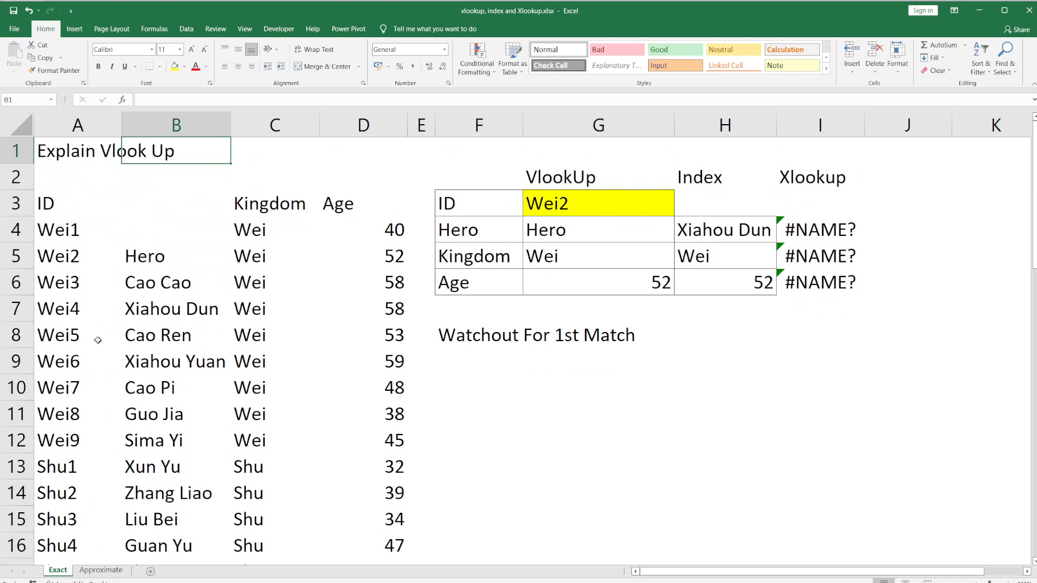
# Replace the MATCH function in the H4 formula with the fixed row number 2, giving =INDEX(B6:B26;2)
pyautogui.click(749, 227)
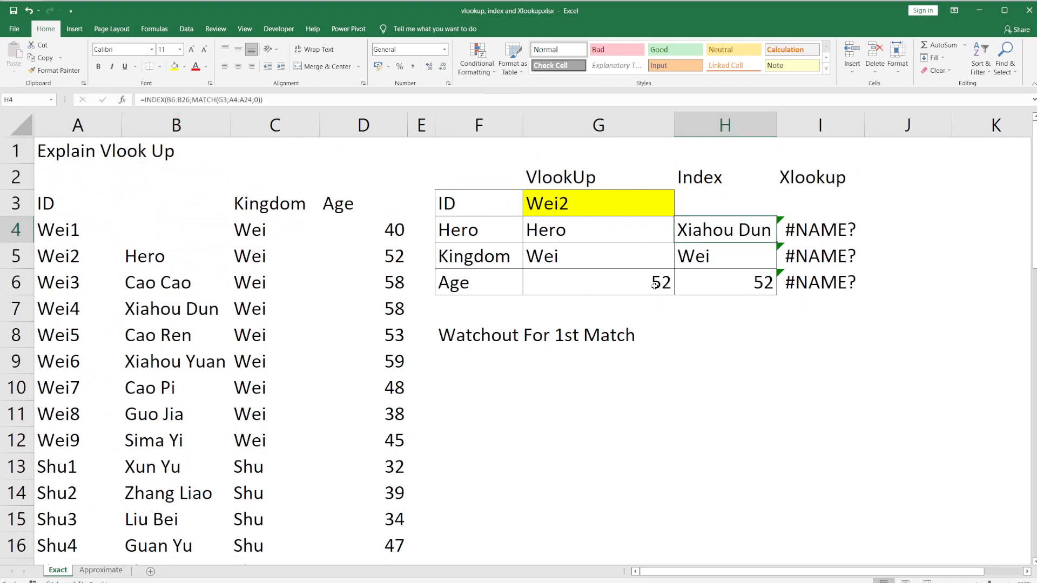
pyautogui.press('F2')
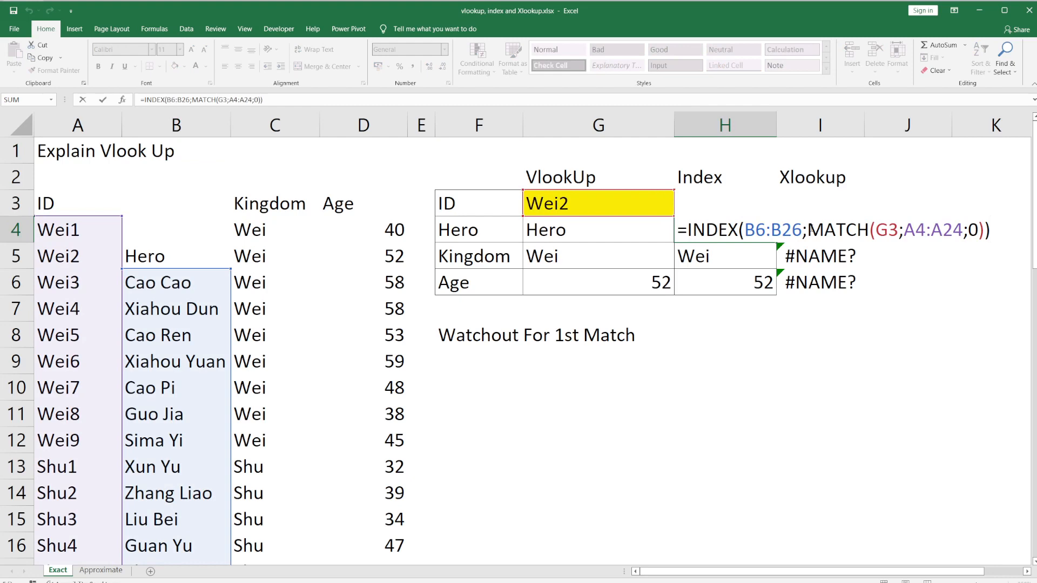
pyautogui.moveTo(808, 230); pyautogui.dragTo(983, 230)
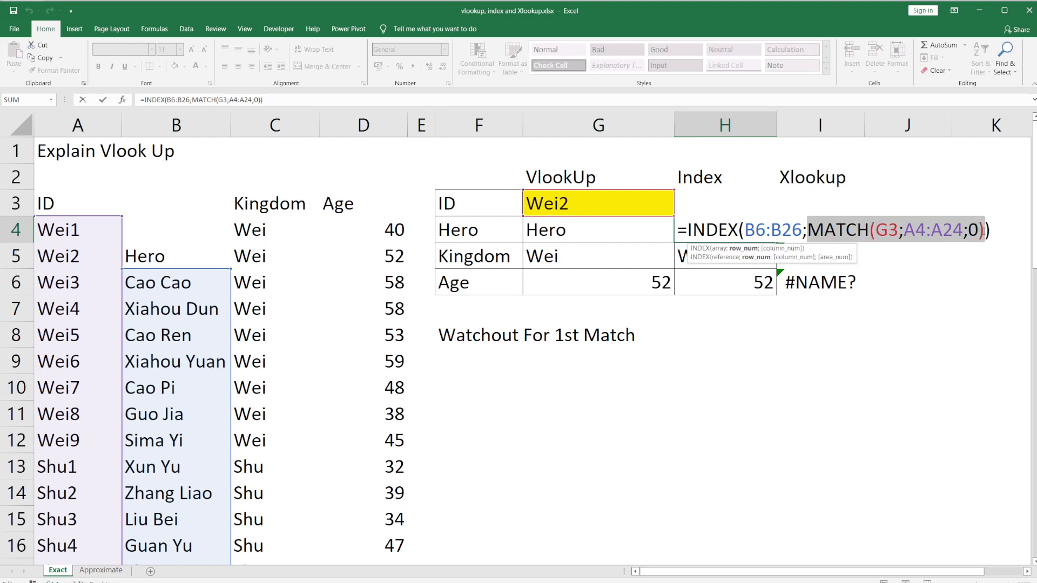
pyautogui.write('26;2')
pyautogui.hotkey('ctrl', 'Return')
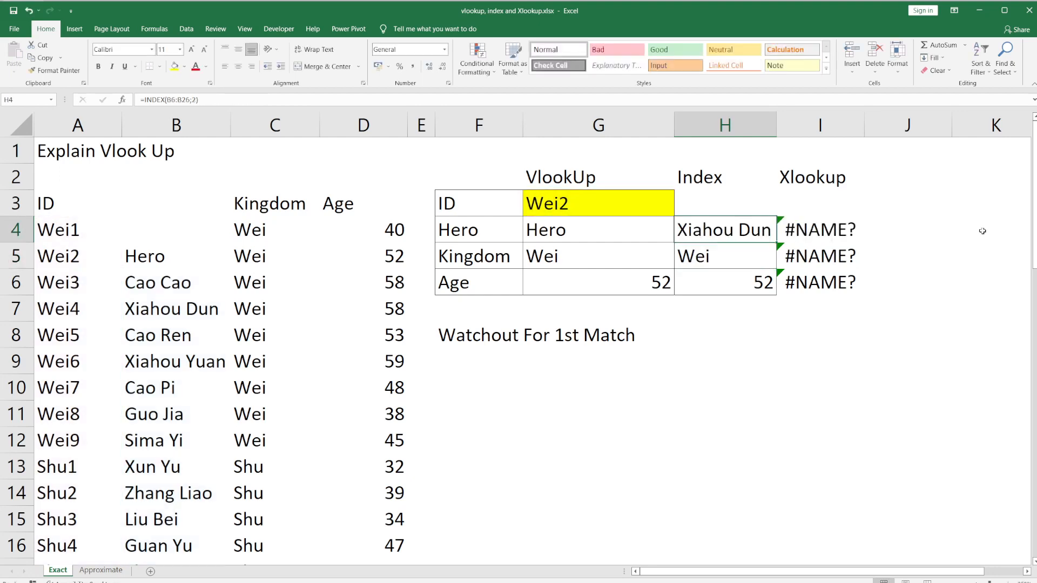
# Try 5 as the row number in the H4 INDEX formula against the Hero list, and undo the change
pyautogui.click(201, 99)
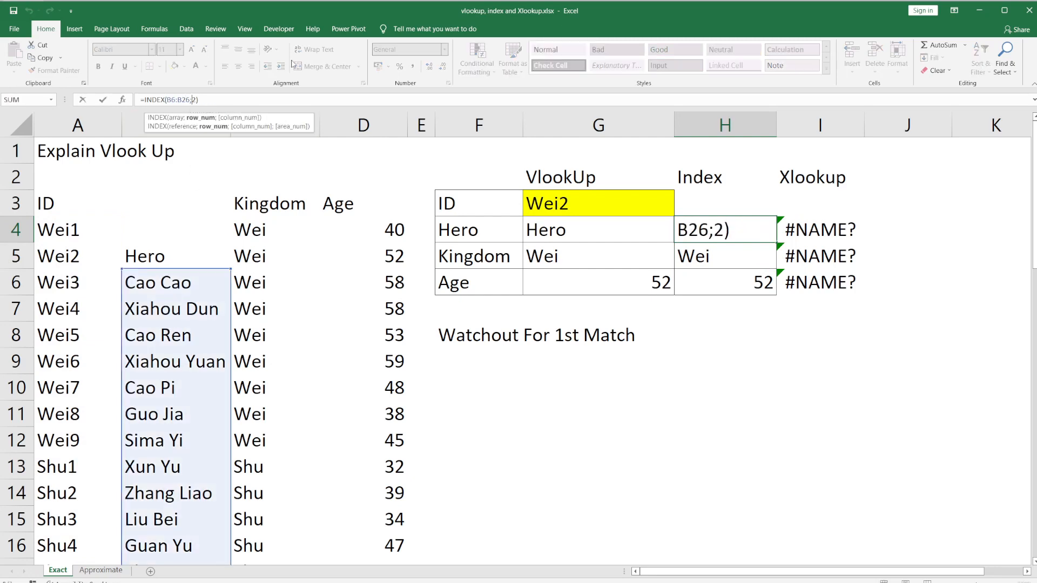
pyautogui.press('Delete')
pyautogui.write('4')
pyautogui.press('Return')
pyautogui.click(139, 361)
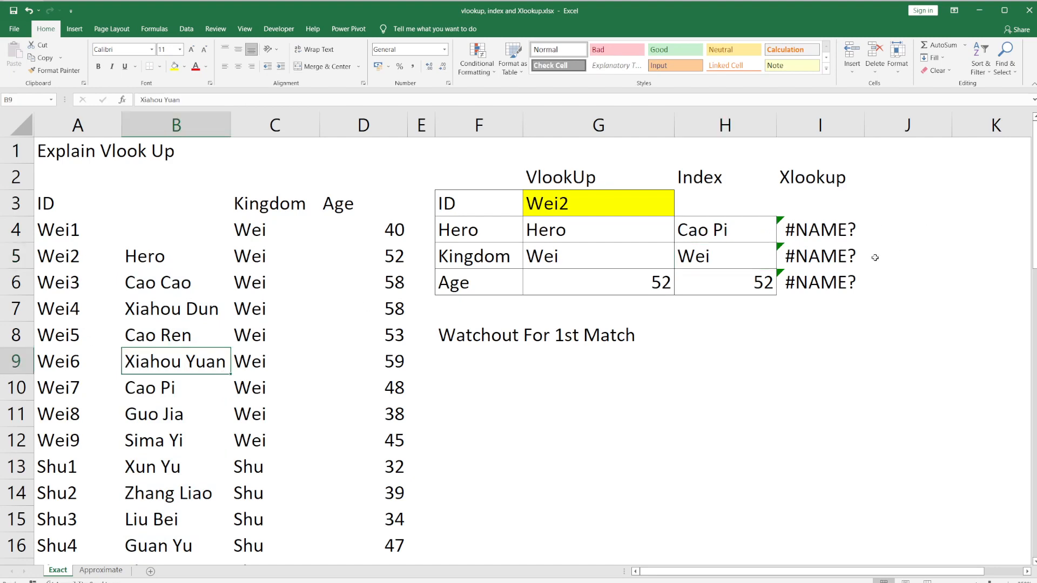
pyautogui.click(734, 221)
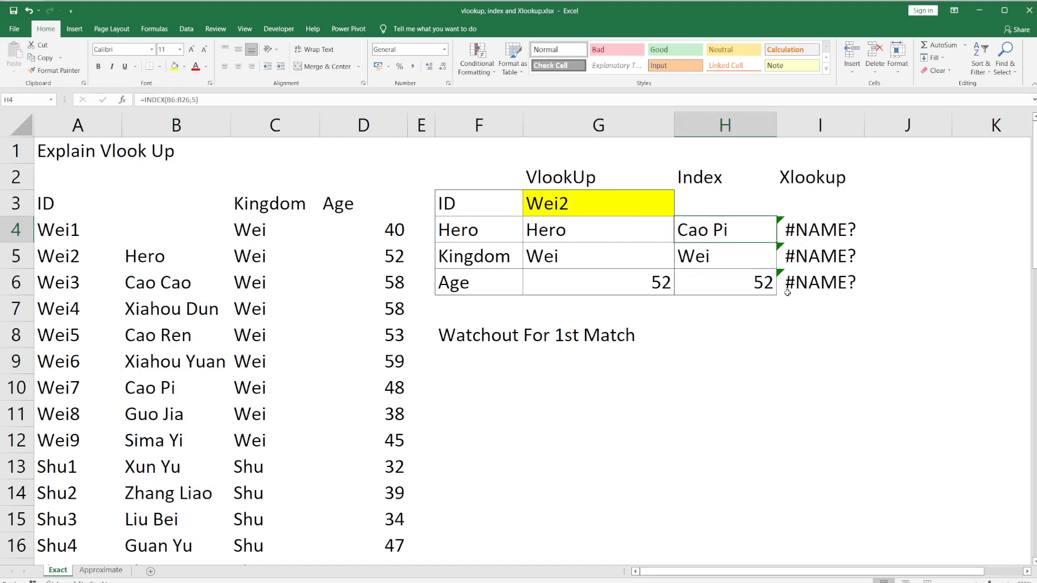
pyautogui.hotkey('ctrl', 'z')
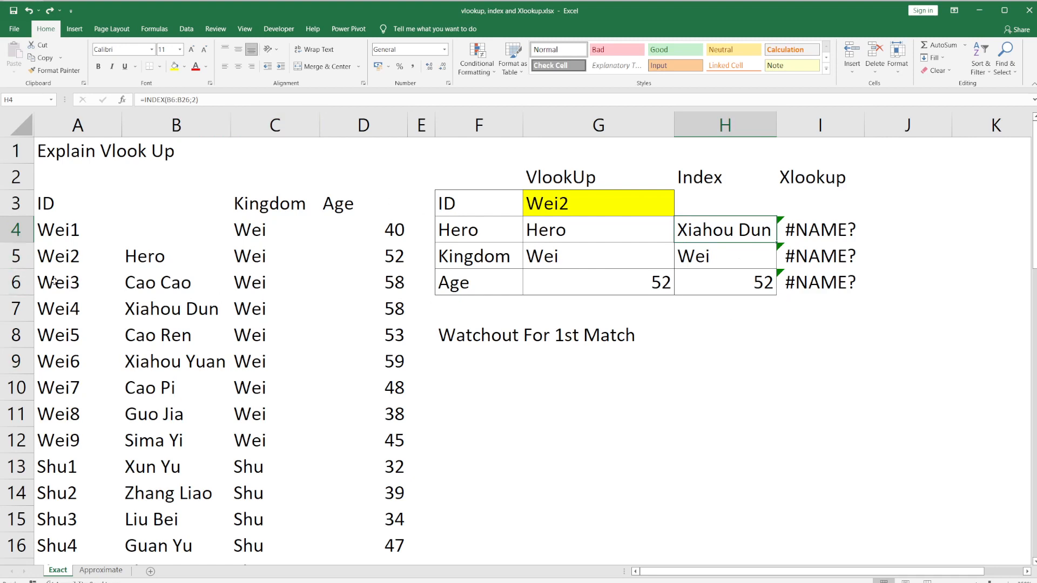
pyautogui.moveTo(72, 228); pyautogui.dragTo(70, 312)
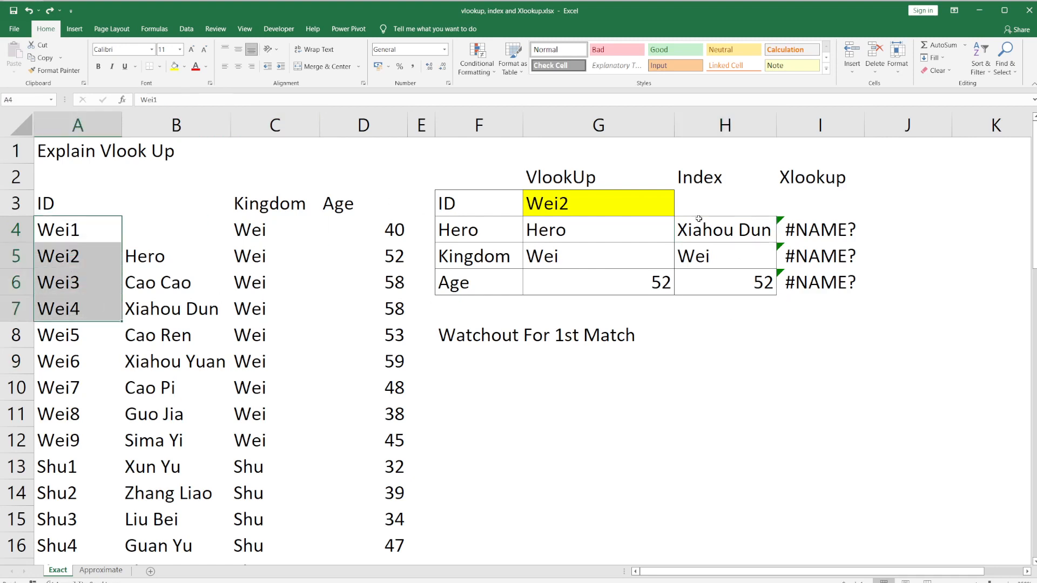
pyautogui.click(752, 226)
# Start a MATCH formula in H8 with the Hero range B6:B26 as its first argument
pyautogui.click(712, 345)
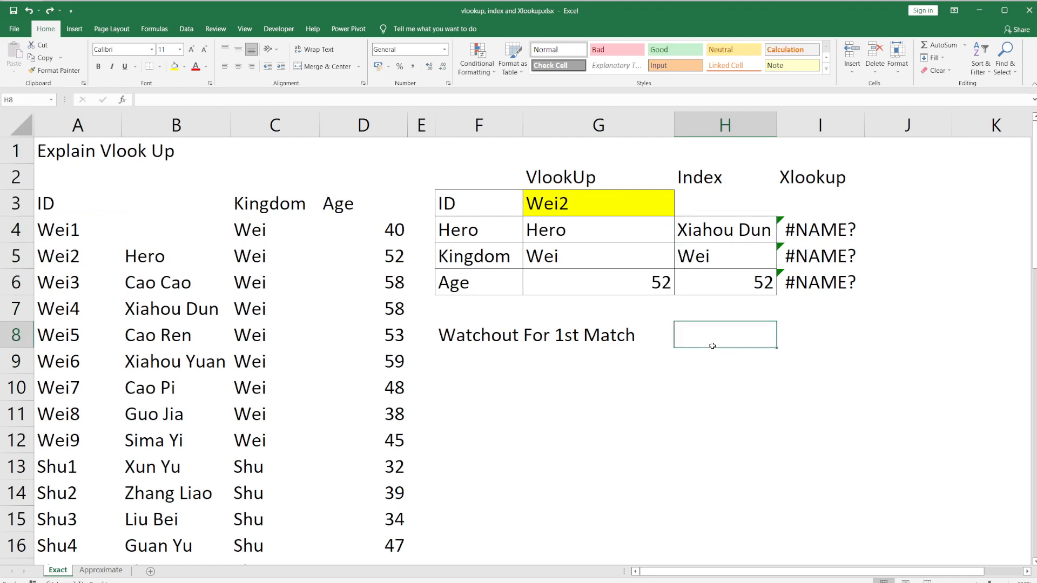
pyautogui.write('=MATCH*')
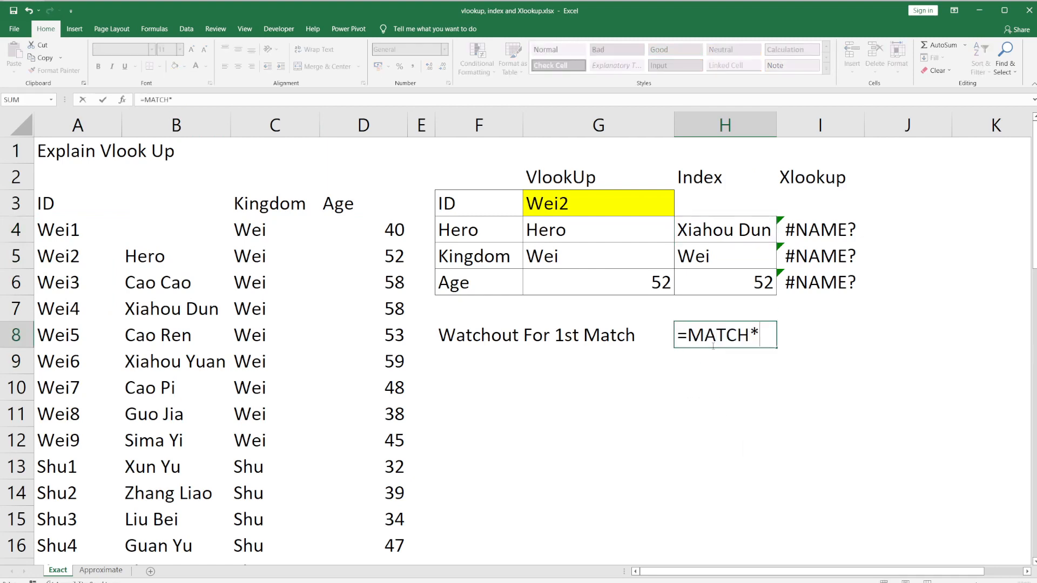
pyautogui.press('BackSpace')
pyautogui.write('(')
pyautogui.press('Left')
pyautogui.press('Left')
pyautogui.press('Left')
pyautogui.press('Left')
pyautogui.press('Left')
pyautogui.press('Left')
pyautogui.press('Left')
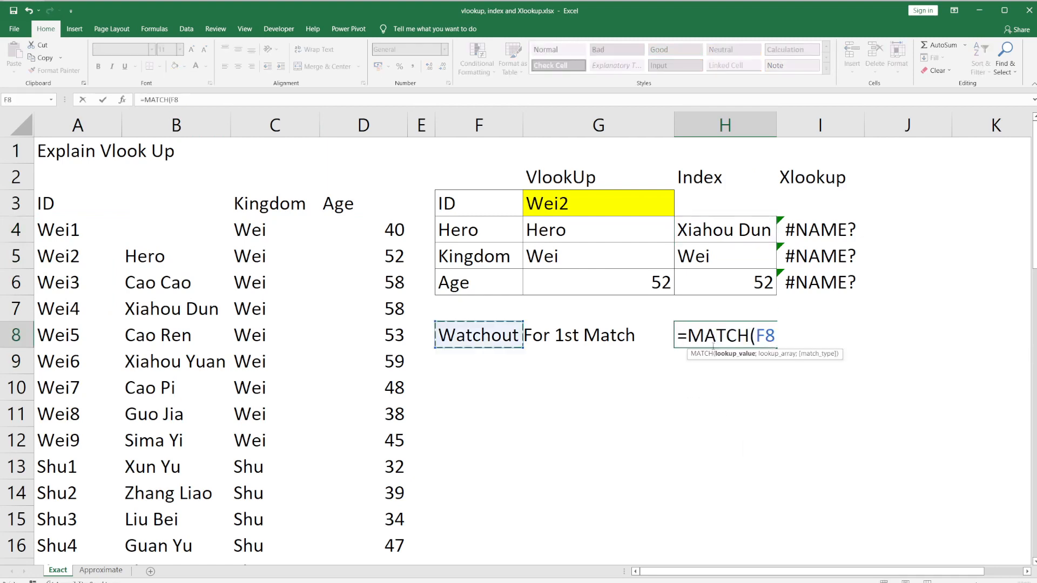
pyautogui.press('Up')
pyautogui.press('Up')
pyautogui.press('Up')
pyautogui.press('Right')
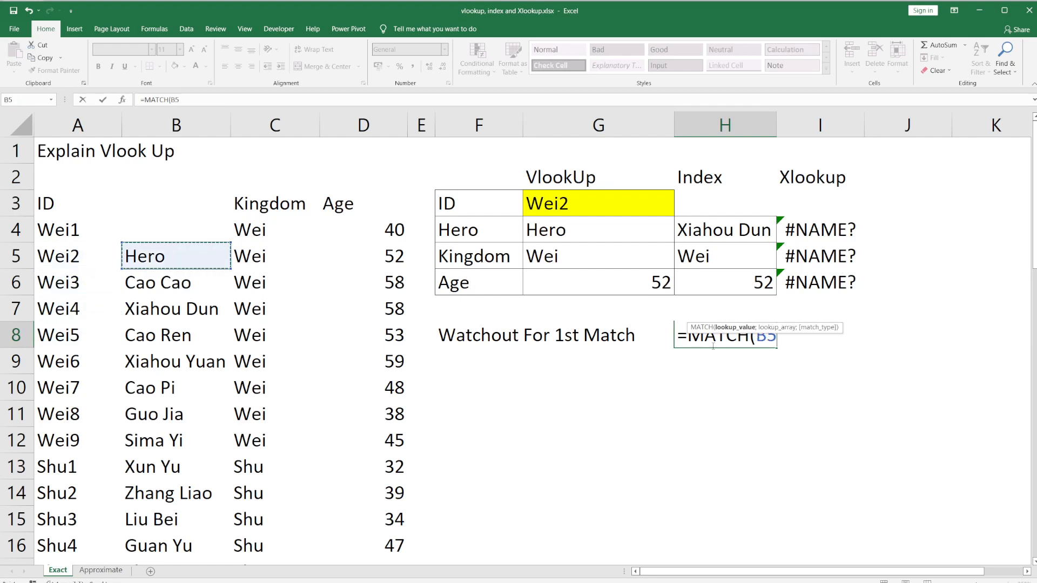
pyautogui.press('Down')
pyautogui.hotkey('ctrl', 'shift', 'Down')
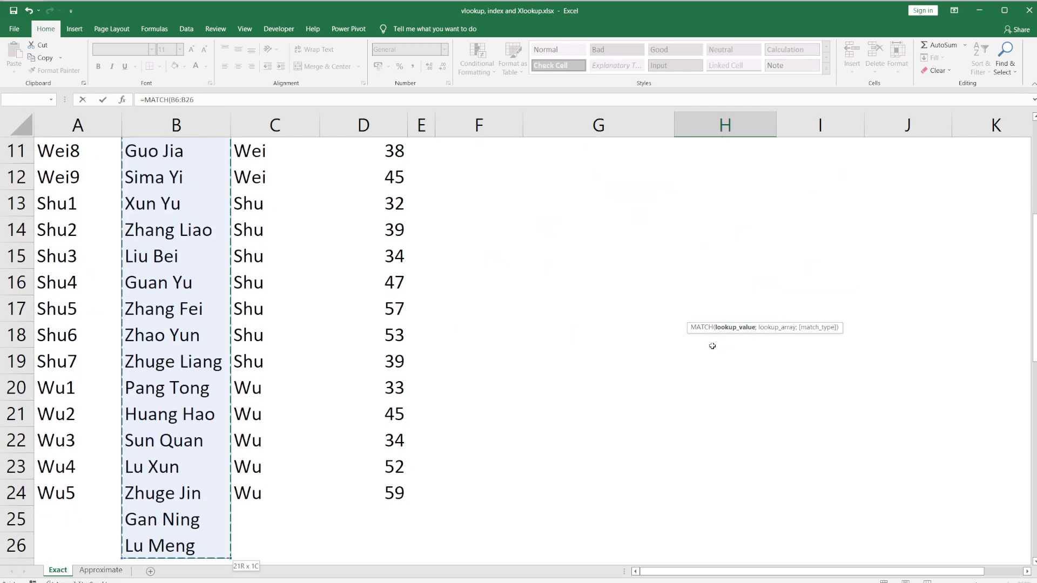
# Add "Gan Ning" in quotation marks as the second MATCH argument and enter the H8 formula
pyautogui.write(';Gan')
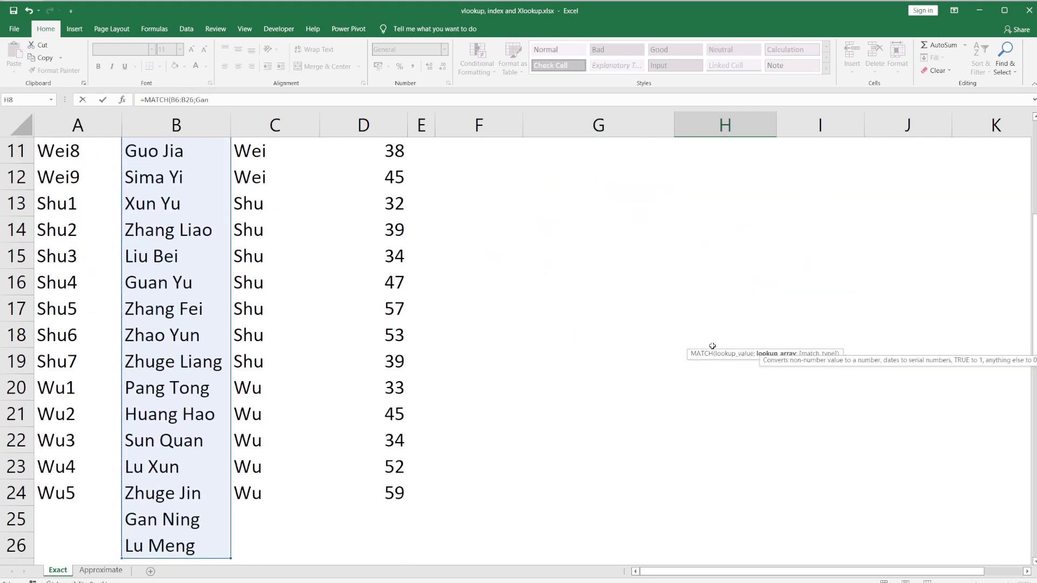
pyautogui.write(' Ning)')
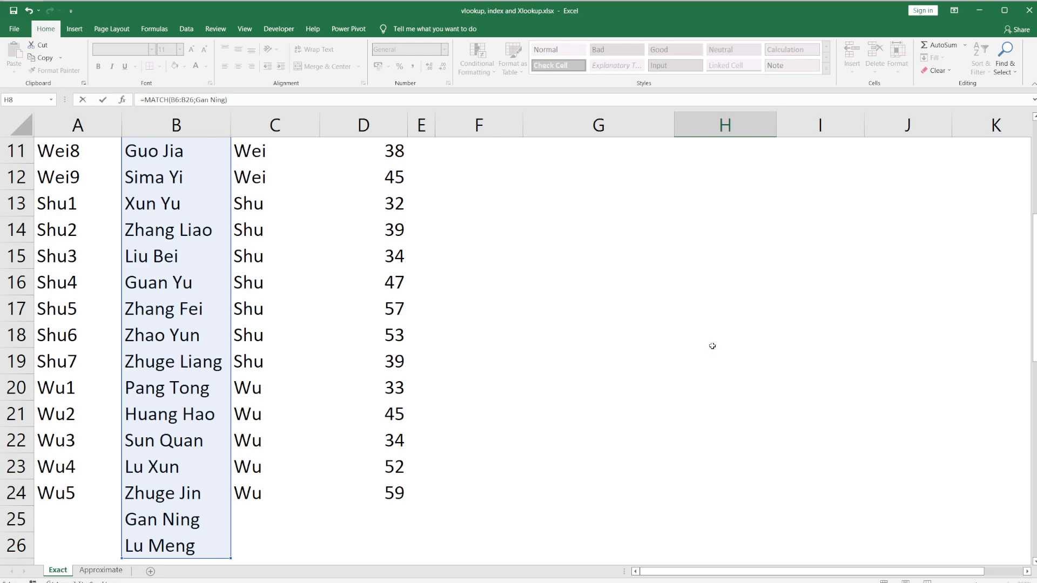
pyautogui.press('BackSpace')
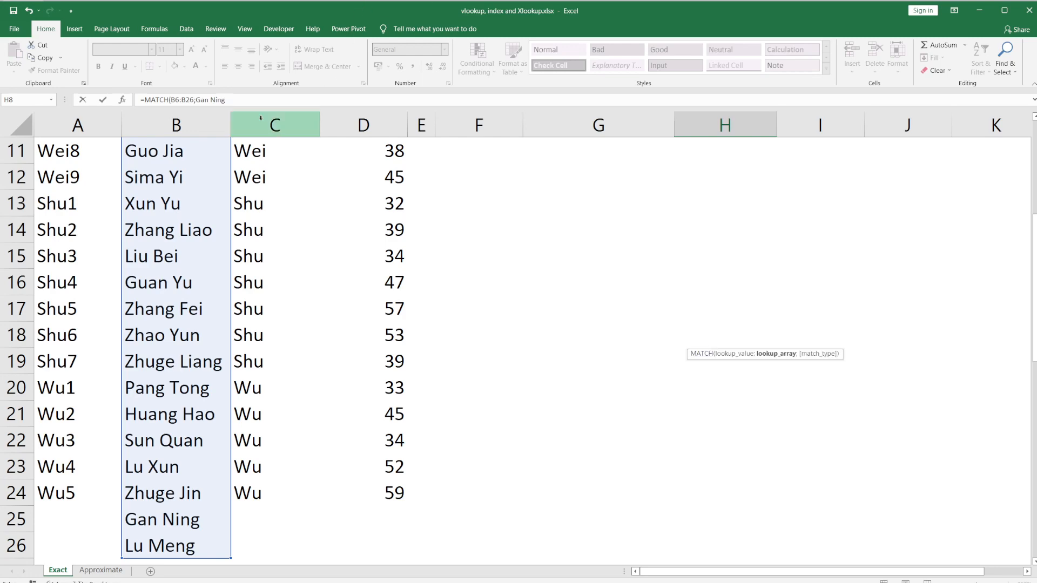
pyautogui.click(197, 100)
pyautogui.write('"')
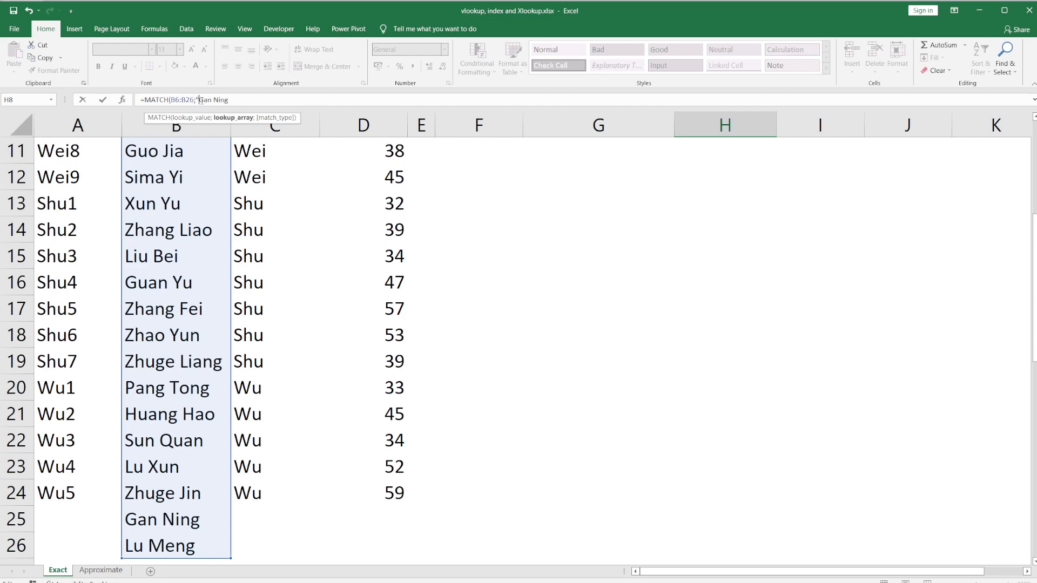
pyautogui.press('Return')
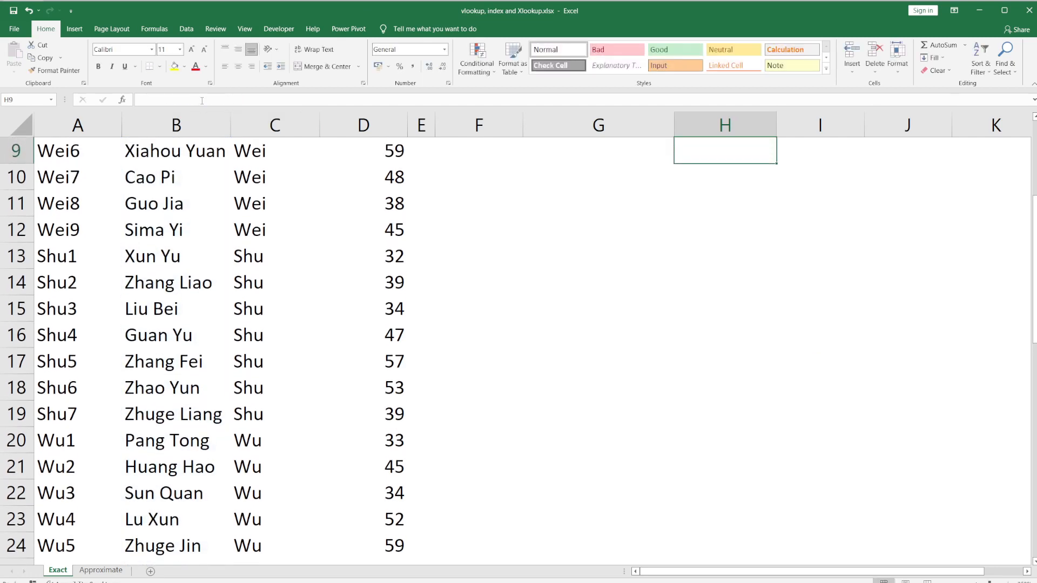
# Add 0 as the match type in H8, giving =MATCH(B6:B26;"Gan Ning";0)
pyautogui.press('Up')
pyautogui.press('Up')
pyautogui.press('Up')
pyautogui.press('Up')
pyautogui.press('Up')
pyautogui.press('Down')
pyautogui.press('Down')
pyautogui.press('Down')
pyautogui.press('Down')
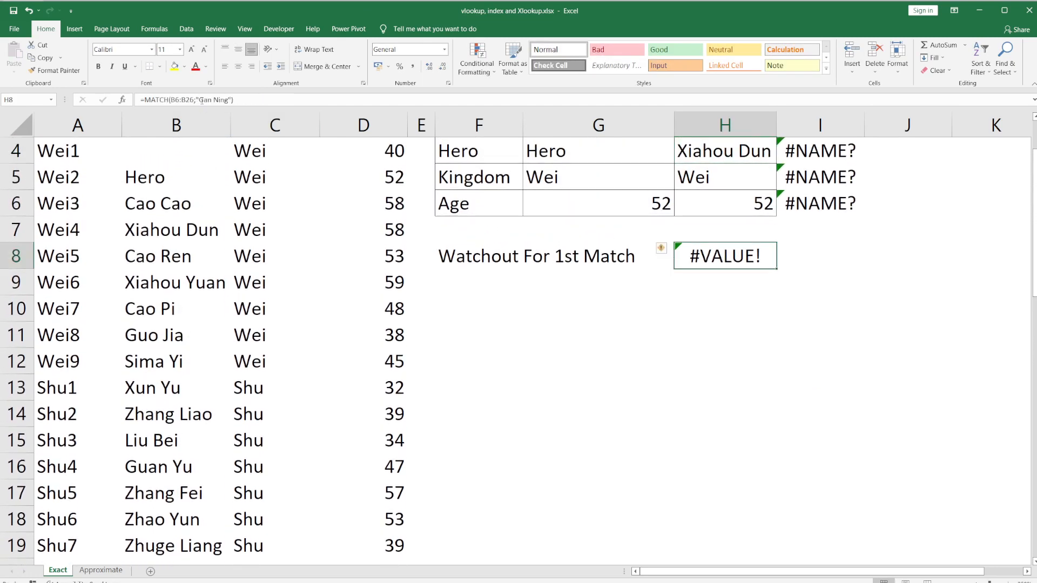
pyautogui.press('F2')
pyautogui.click(814, 256)
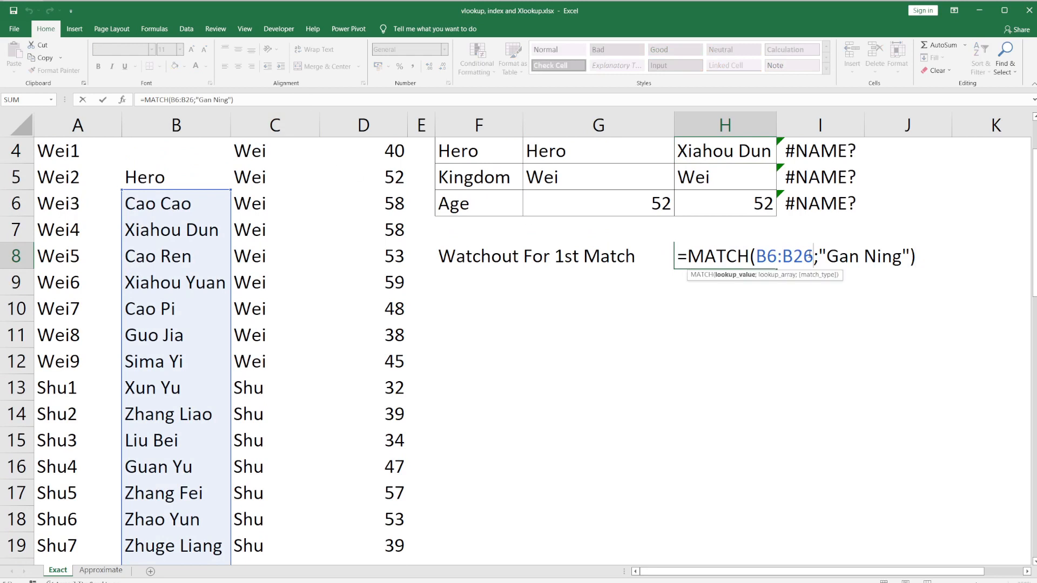
pyautogui.press('Right')
pyautogui.press('Right')
pyautogui.press('Right')
pyautogui.press('Right')
pyautogui.press('Right')
pyautogui.press('Right')
pyautogui.press('Right')
pyautogui.write(';0')
pyautogui.press('Return')
pyautogui.press('Up')
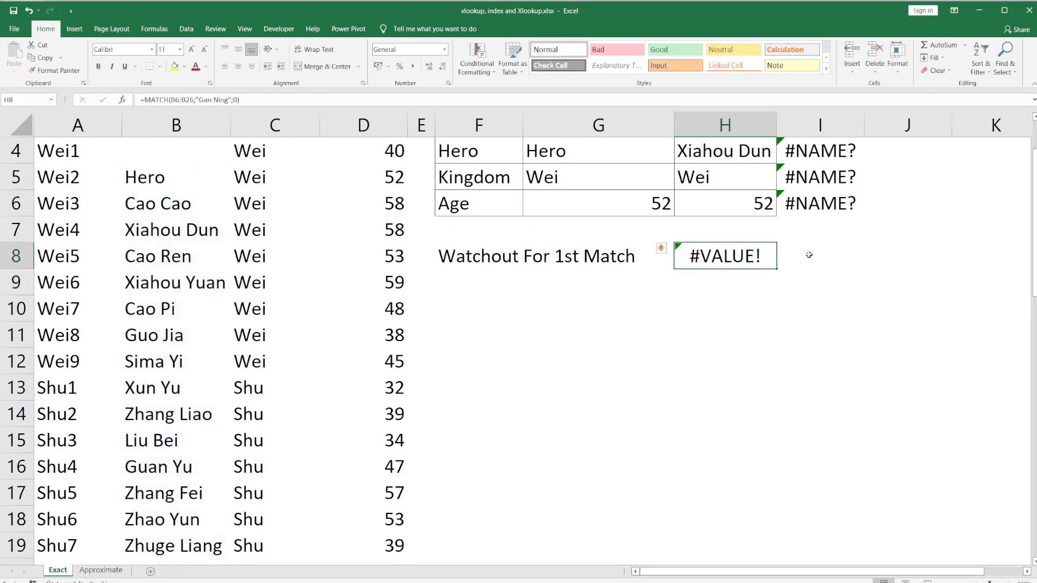
# Copy the "Gan Ning" argument in the H8 formula and remove it from its place after B6:B26
pyautogui.press('F2')
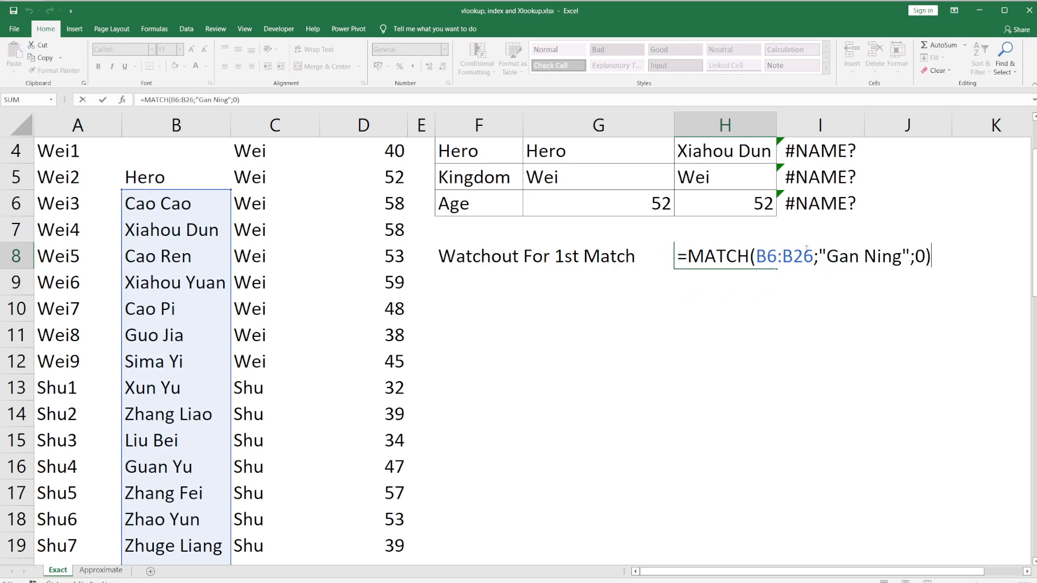
pyautogui.click(805, 253)
pyautogui.press('Right')
pyautogui.press('Right')
pyautogui.press('Right')
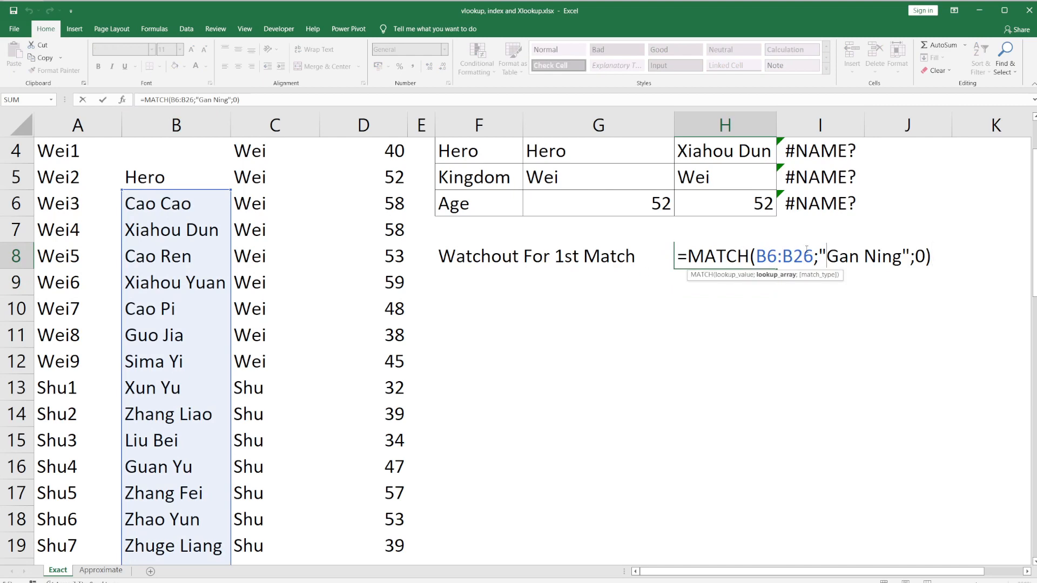
pyautogui.press('Left')
pyautogui.hotkey('ctrl', 'shift', 'Right')
pyautogui.hotkey('ctrl', 'shift', 'Right')
pyautogui.hotkey('ctrl', 'shift', 'Right')
pyautogui.hotkey('ctrl', 'c')
pyautogui.press('Delete')
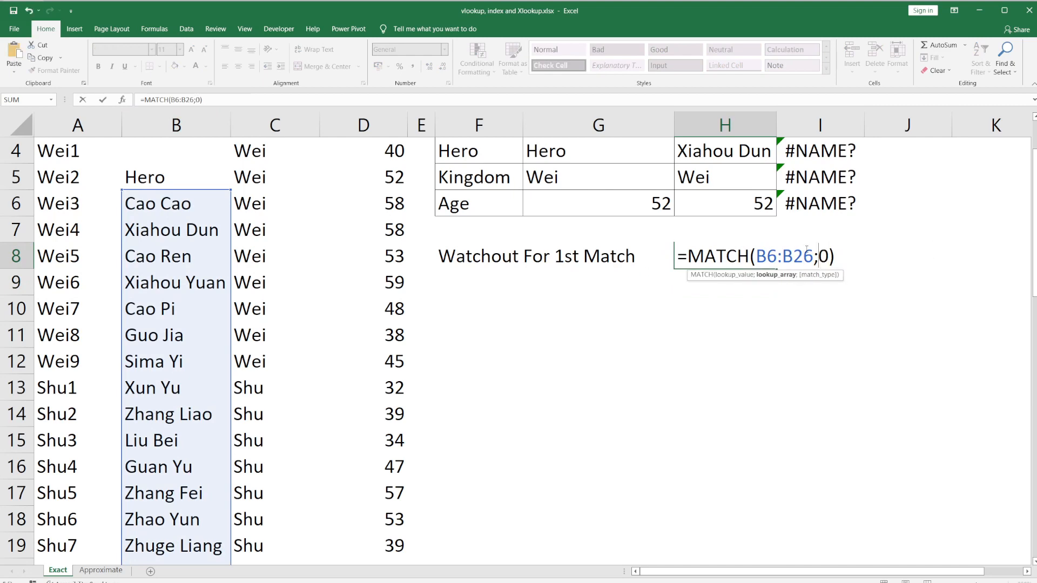
# Insert "Gan Ning" as the lookup value before the array in H8, giving =MATCH("Gan Ning";B6:B26;0)
pyautogui.press('Left')
pyautogui.press('Left')
pyautogui.press('Left')
pyautogui.press('Left')
pyautogui.press('Left')
pyautogui.press('Left')
pyautogui.press('Left')
pyautogui.hotkey('ctrl', 'v')
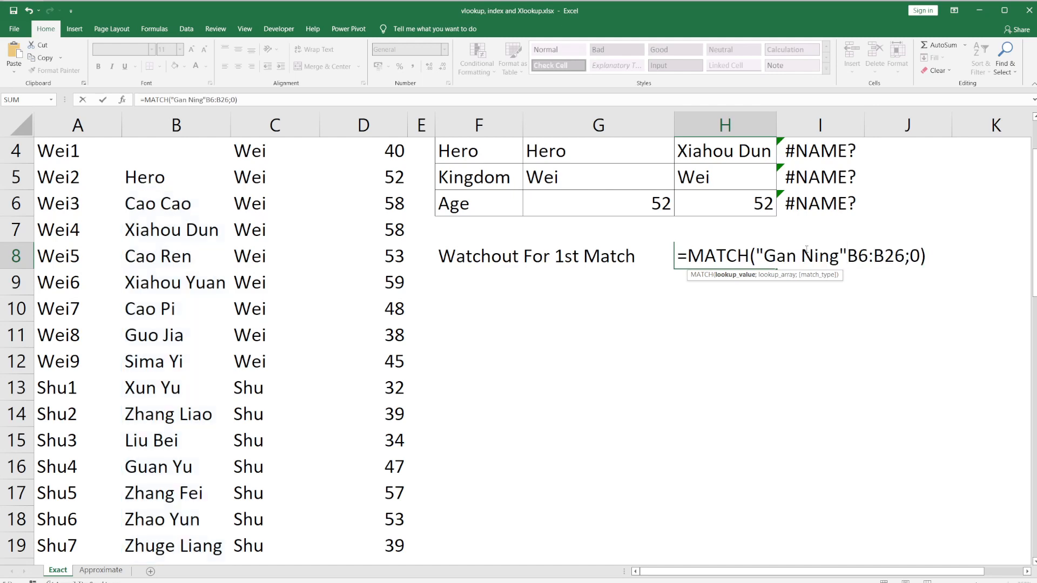
pyautogui.write(';')
pyautogui.press('Return')
pyautogui.press('Up')
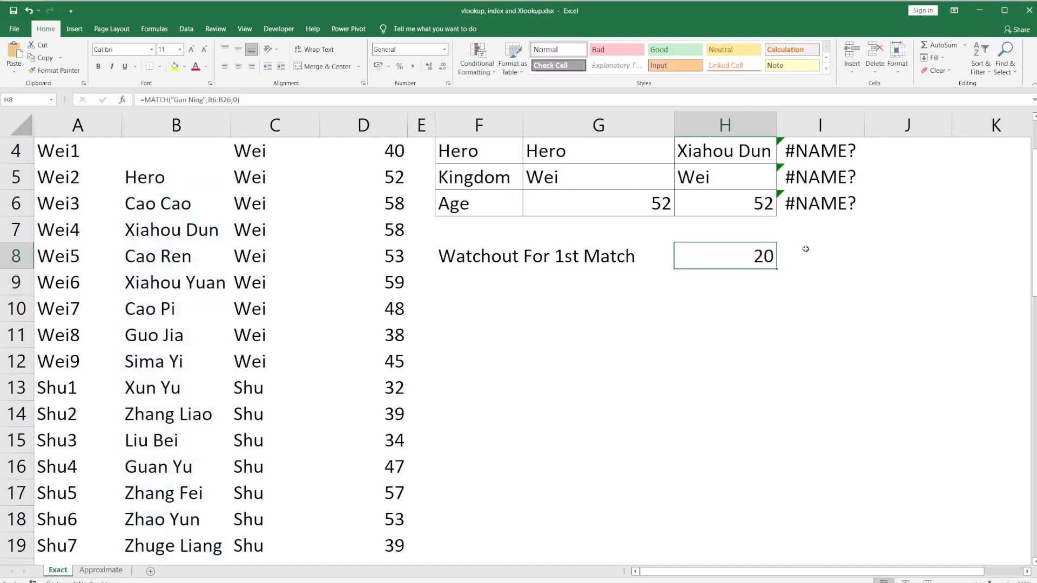
# Count the Hero entries from Cao Cao in B6 to Gan Ning in B25 and paste the count into H12
pyautogui.scroll(1, 624, 346)
pyautogui.click(164, 287)
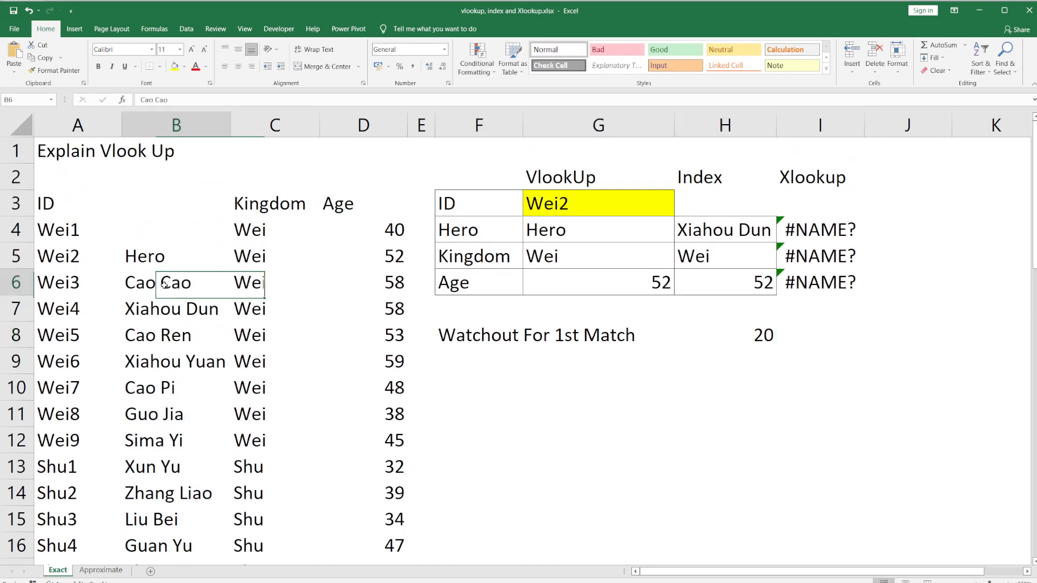
pyautogui.scroll(-4, 161, 421)
pyautogui.keyDown('shift'); pyautogui.click(154, 441); pyautogui.keyUp('shift')
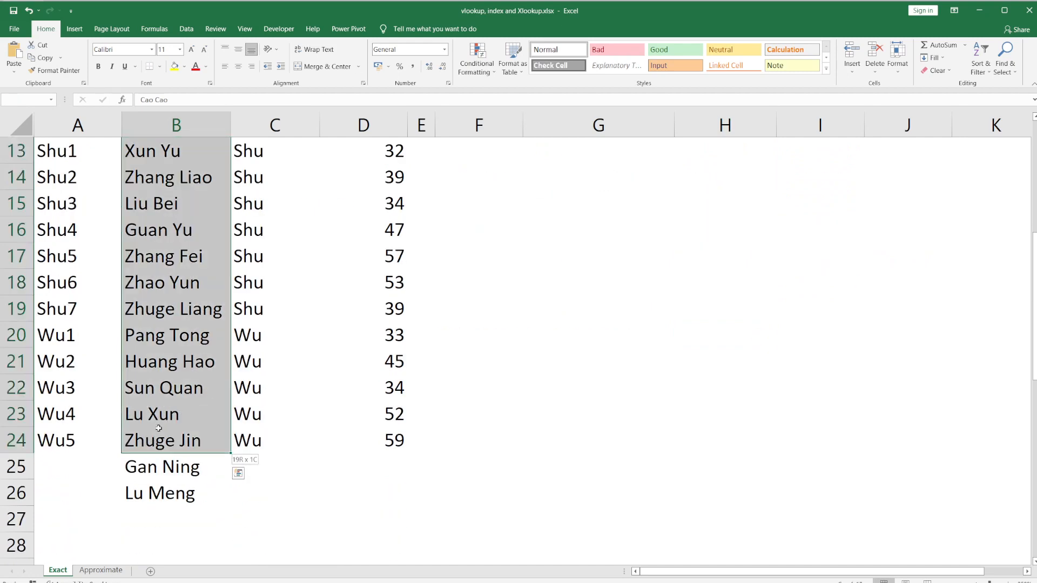
pyautogui.moveTo(156, 459); pyautogui.dragTo(200, 477)
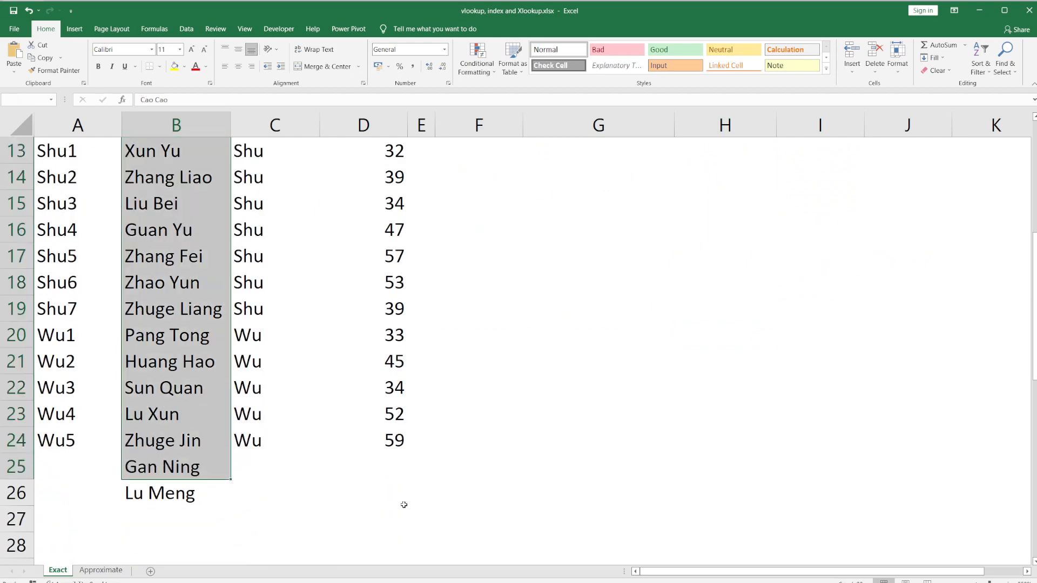
pyautogui.scroll(4, 186, 346)
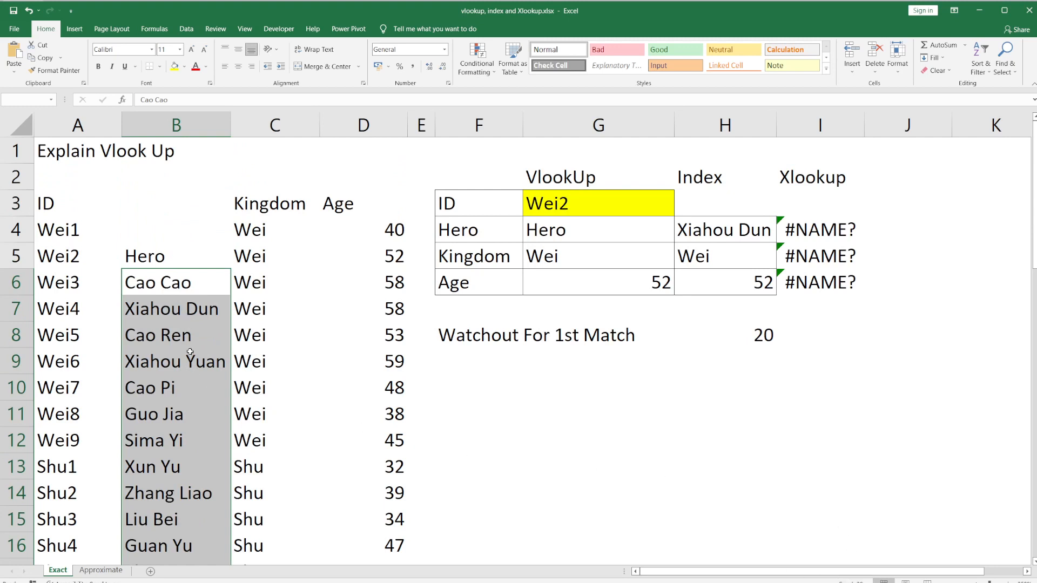
pyautogui.click(851, 580)
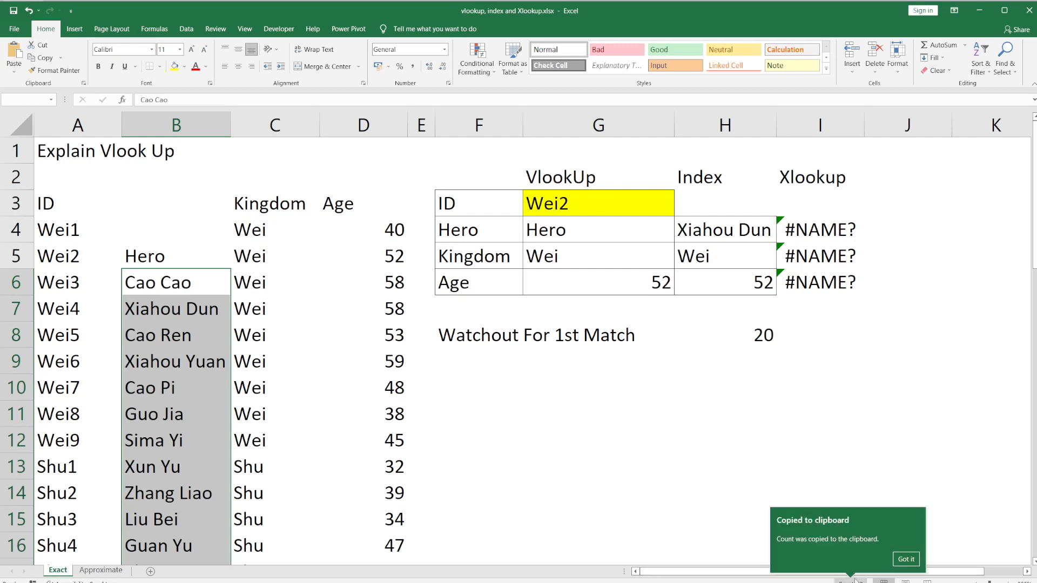
pyautogui.click(753, 434)
pyautogui.hotkey('ctrl', 'v')
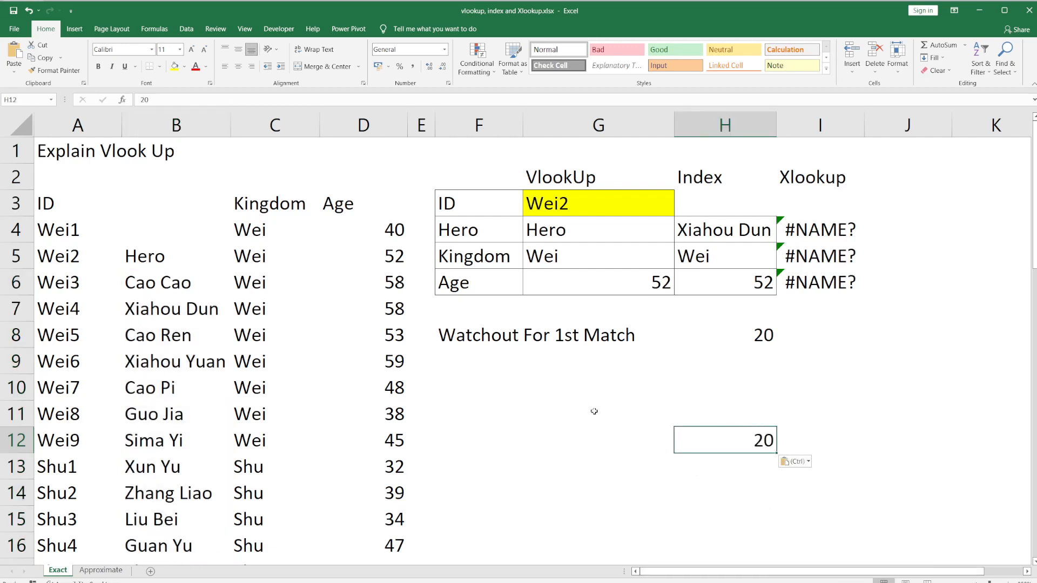
# Undo the count pasted into H12 and review the Index column formulas for Hero, Kingdom and Age in H4 to H6
pyautogui.hotkey('ctrl', 'z')
pyautogui.click(729, 233)
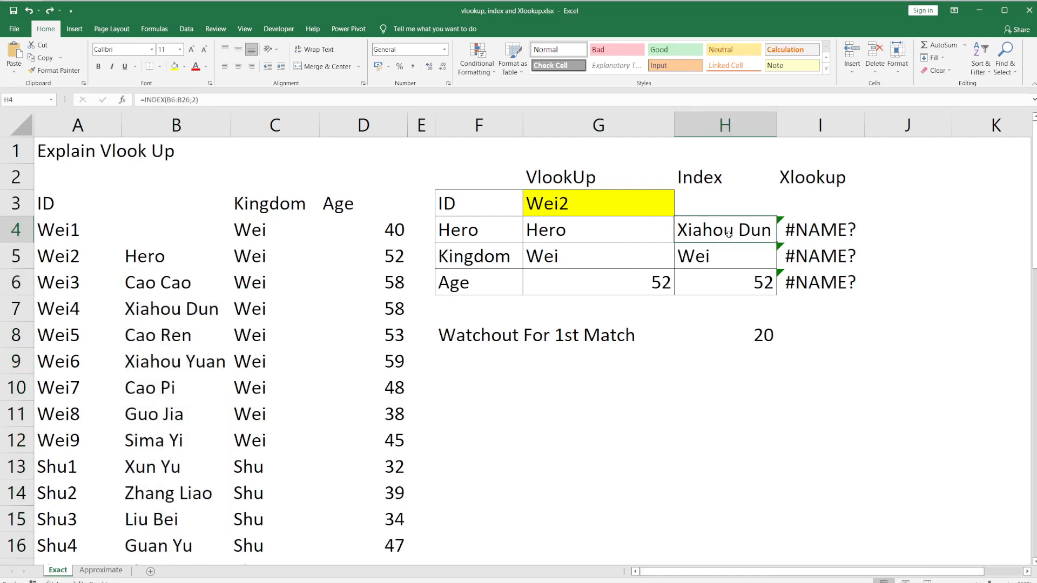
pyautogui.click(722, 255)
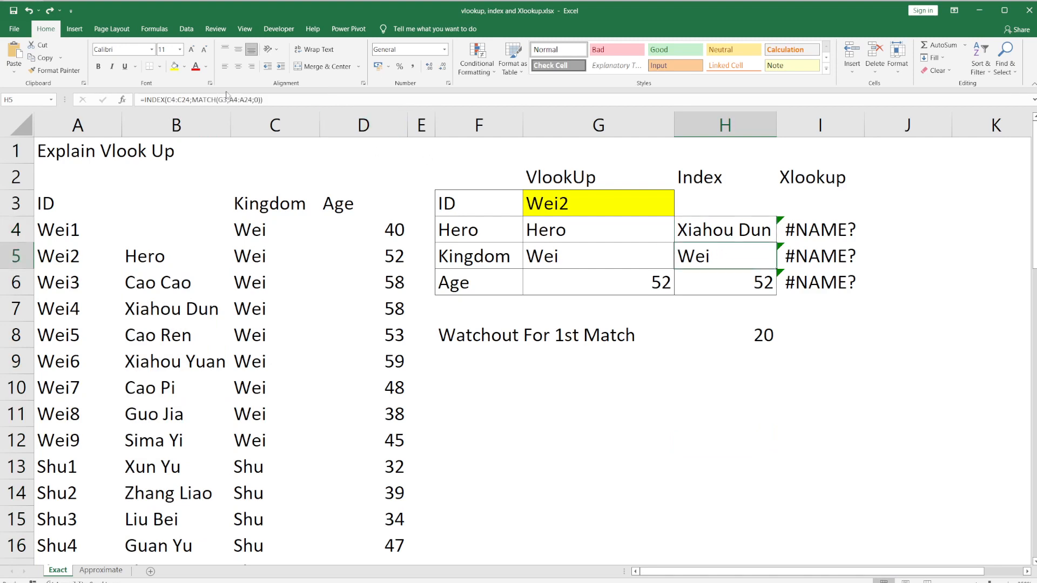
pyautogui.click(294, 95)
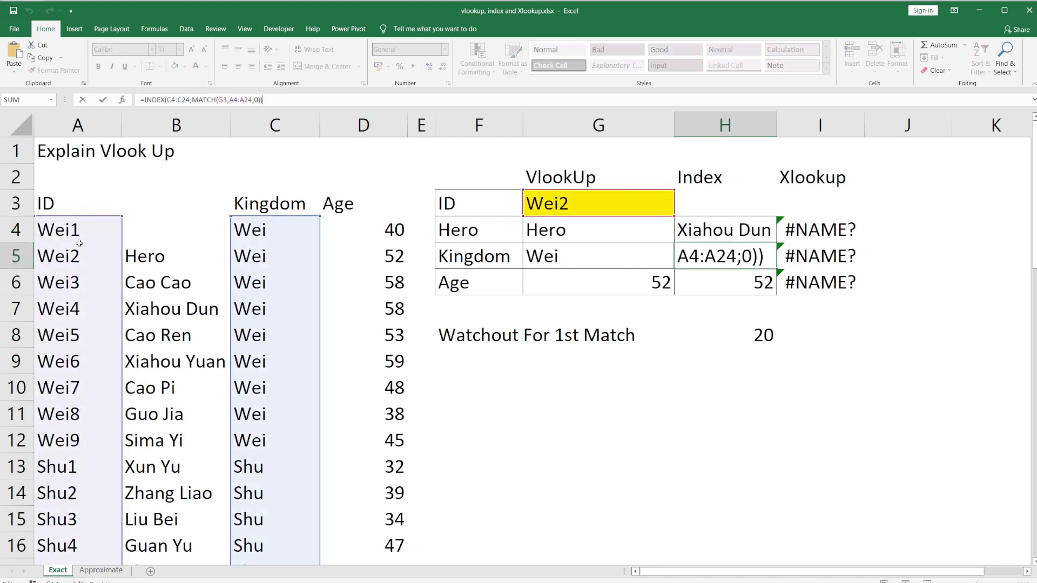
pyautogui.press('Return')
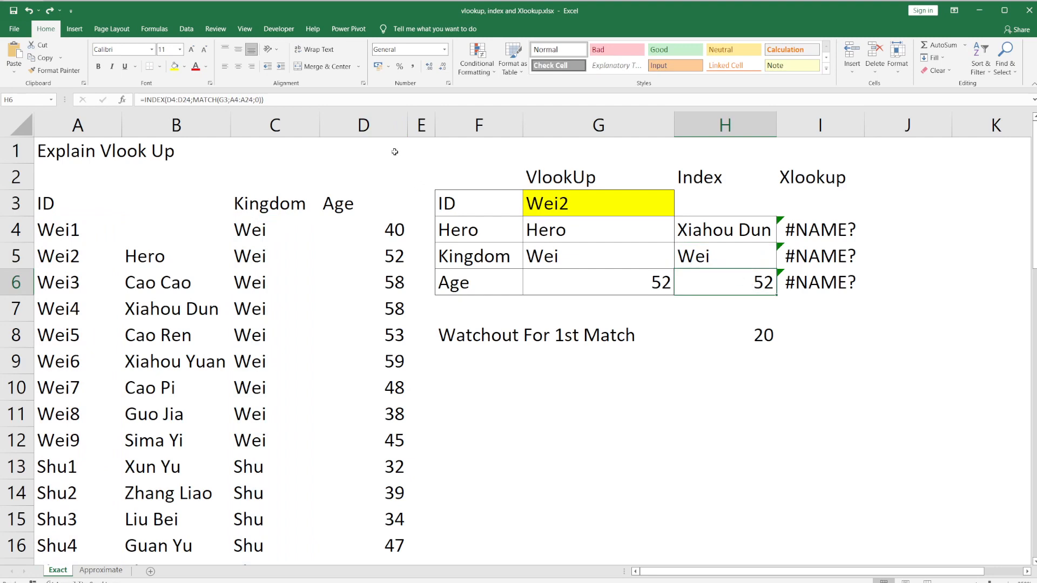
pyautogui.click(375, 98)
pyautogui.hotkey('ctrl', 'Return')
pyautogui.click(720, 229)
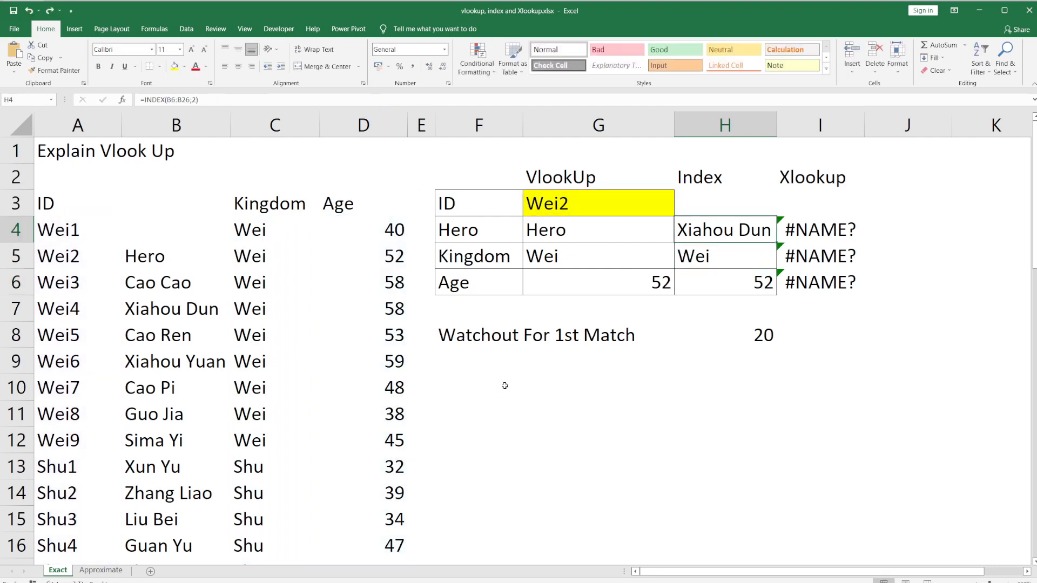
# Enter sasda as the lookup ID in G3, check the Kingdom formula in H5, and clear the Hero formula in H4
pyautogui.click(567, 207)
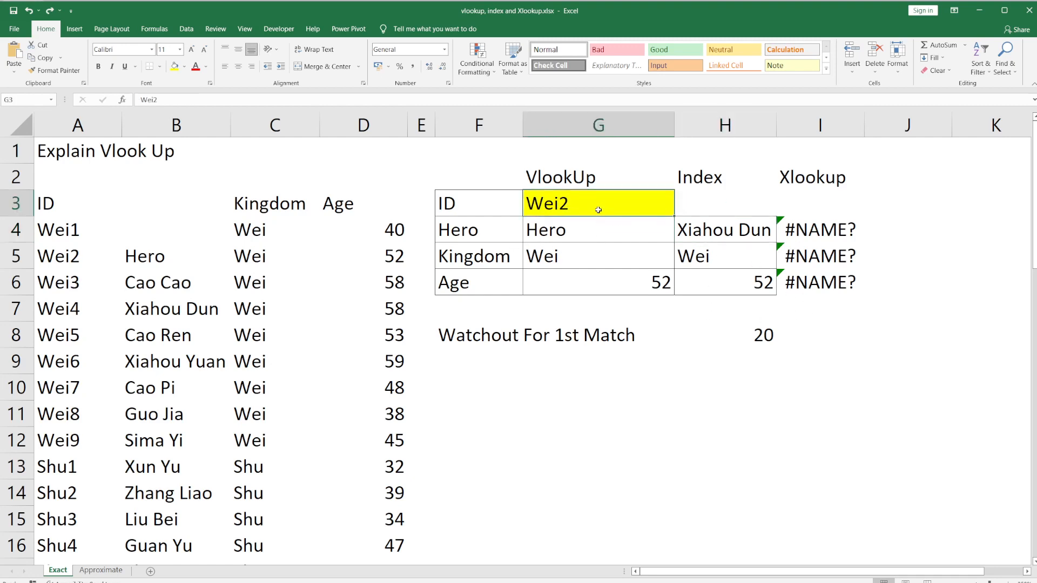
pyautogui.write('sasda')
pyautogui.click(650, 372)
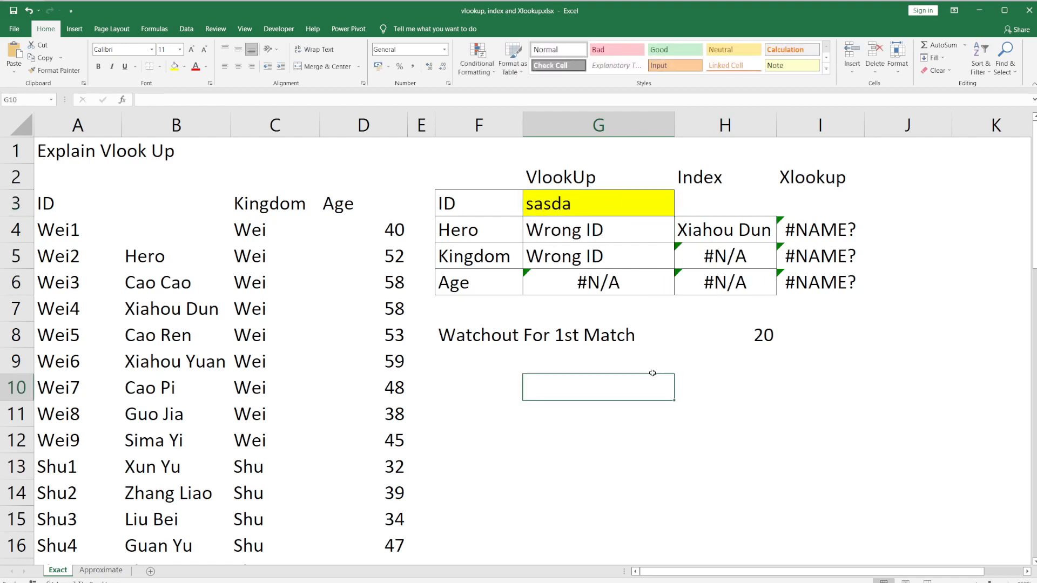
pyautogui.click(732, 260)
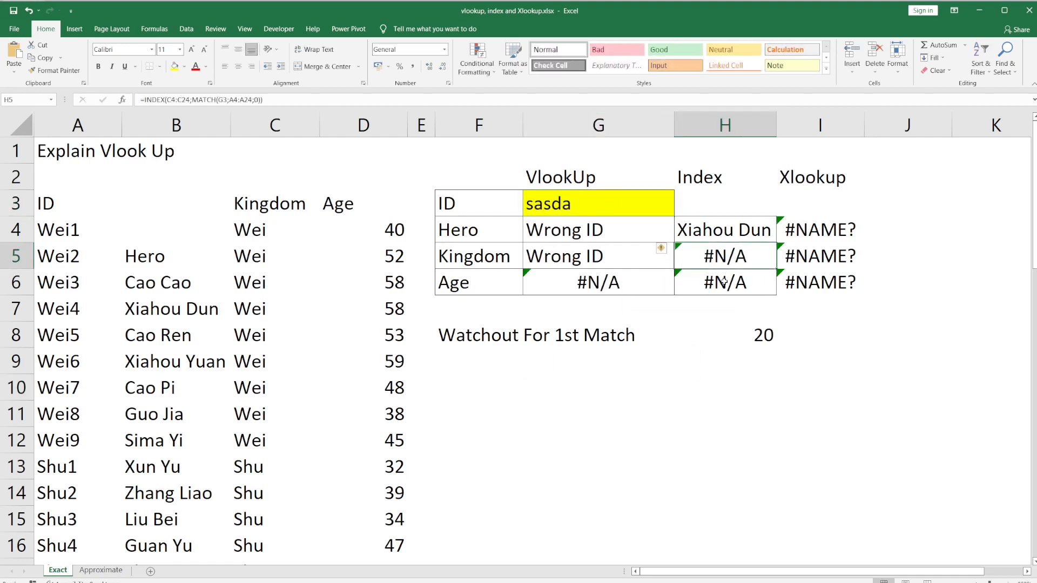
pyautogui.click(735, 229)
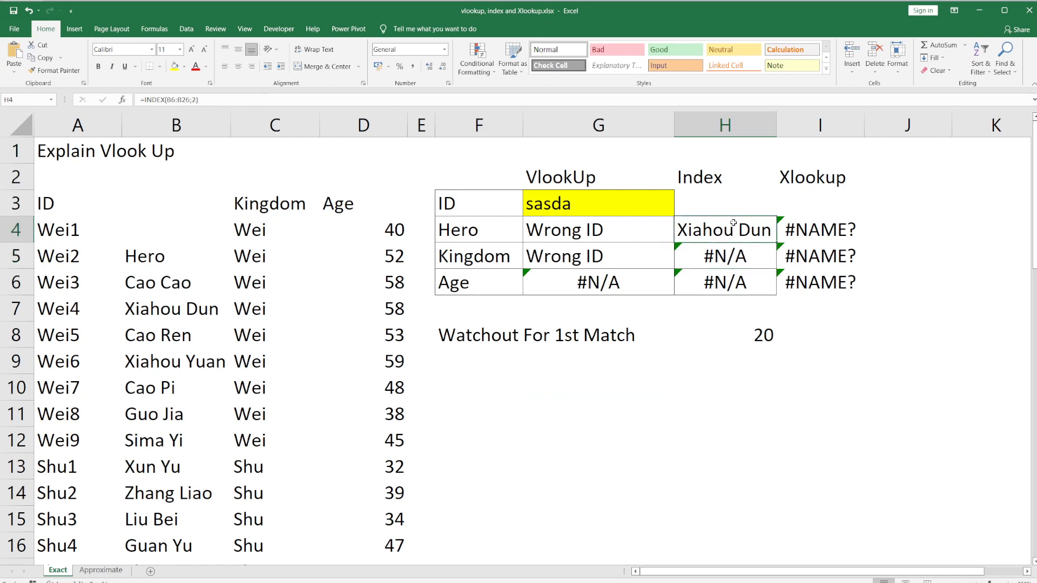
pyautogui.press('Delete')
# Examine the XLOOKUP formulas for Hero in I4 and Kingdom in I5, checking the lookup value, lookup array and return array
pyautogui.click(799, 231)
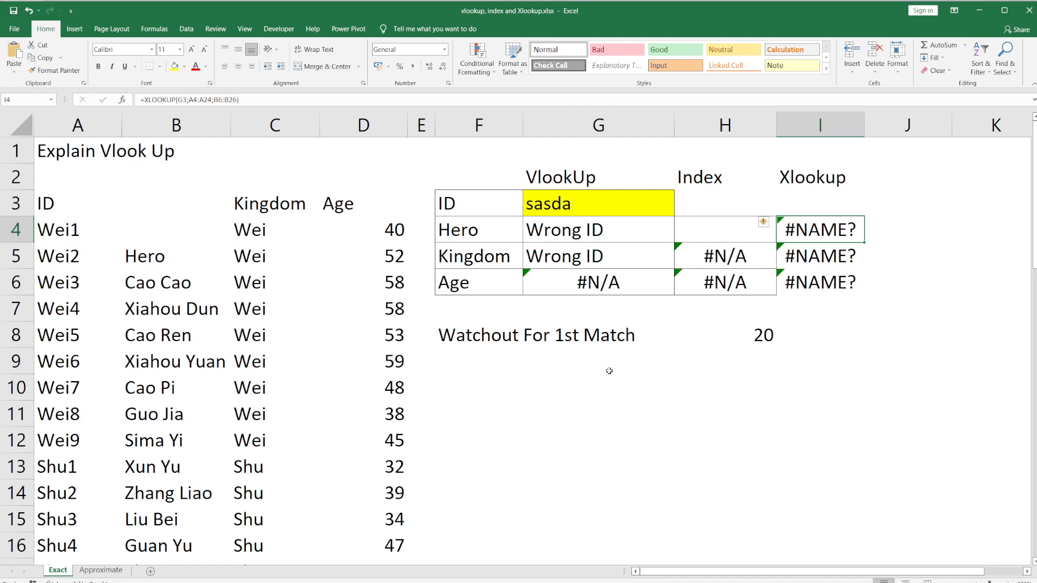
pyautogui.press('F2')
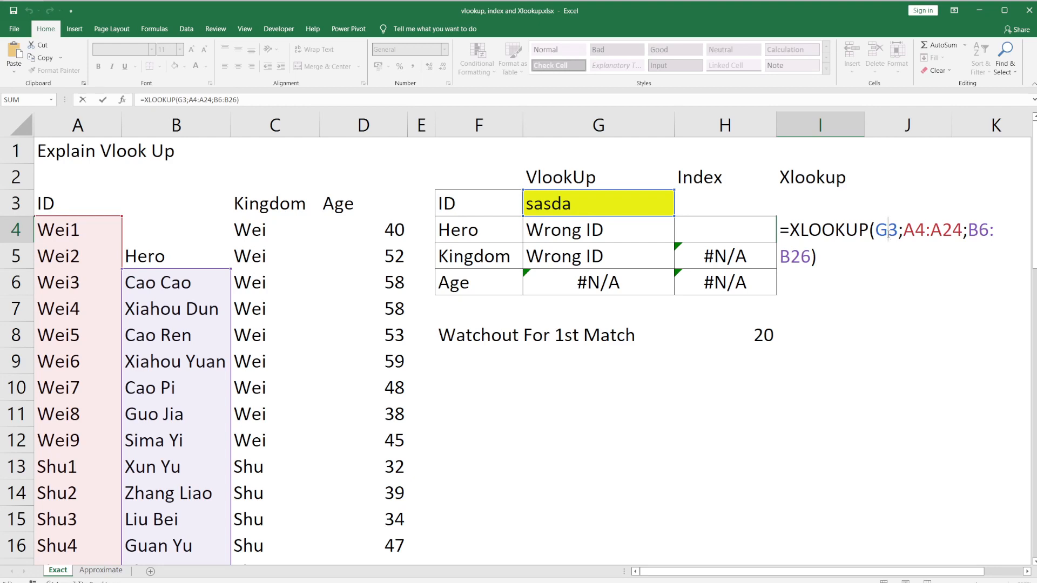
pyautogui.doubleClick(888, 231)
pyautogui.doubleClick(916, 230)
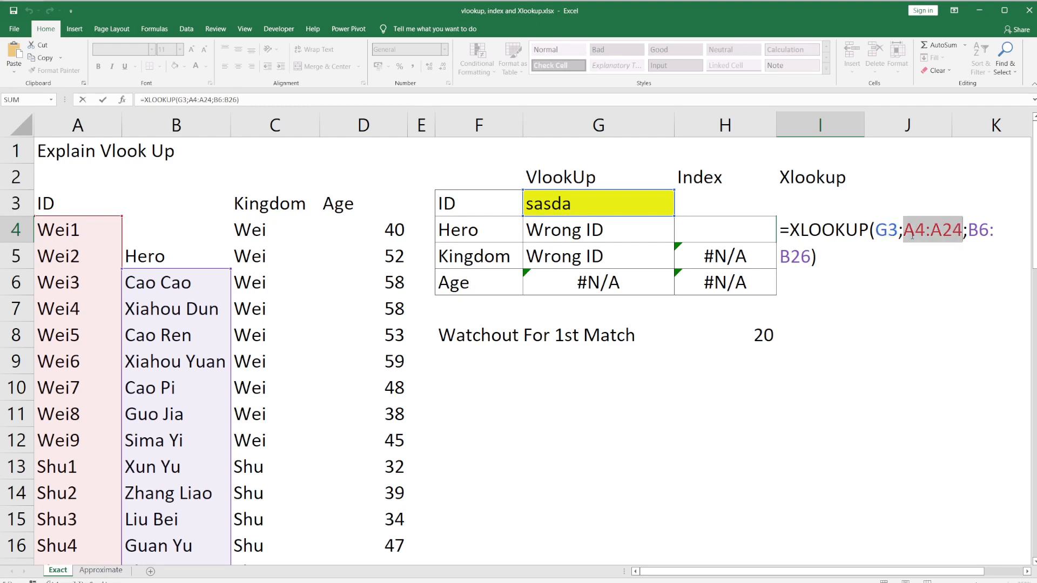
pyautogui.click(897, 233)
pyautogui.moveTo(901, 231); pyautogui.dragTo(963, 232)
pyautogui.moveTo(967, 229); pyautogui.dragTo(816, 259)
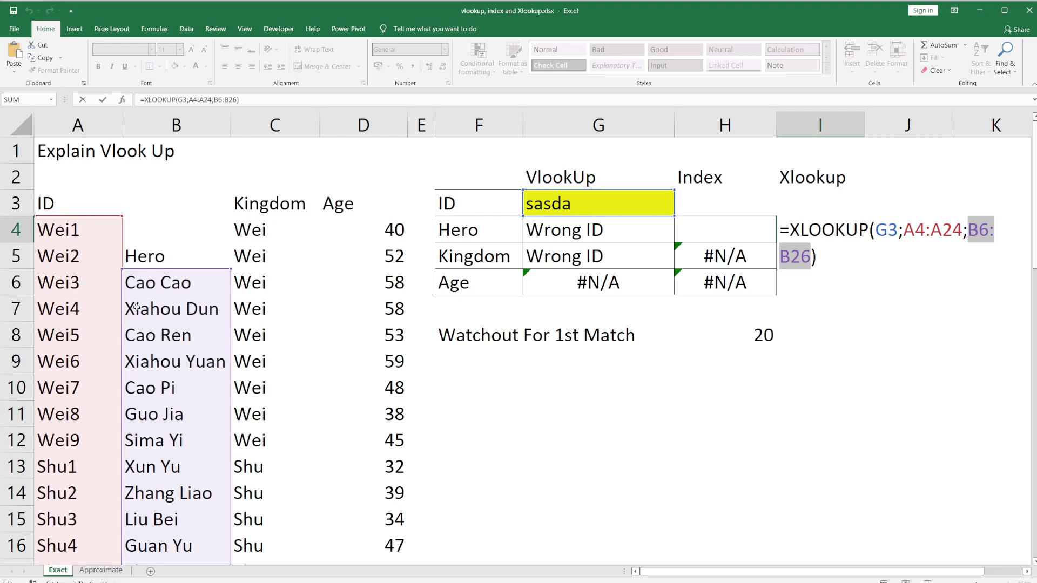
pyautogui.press('Escape')
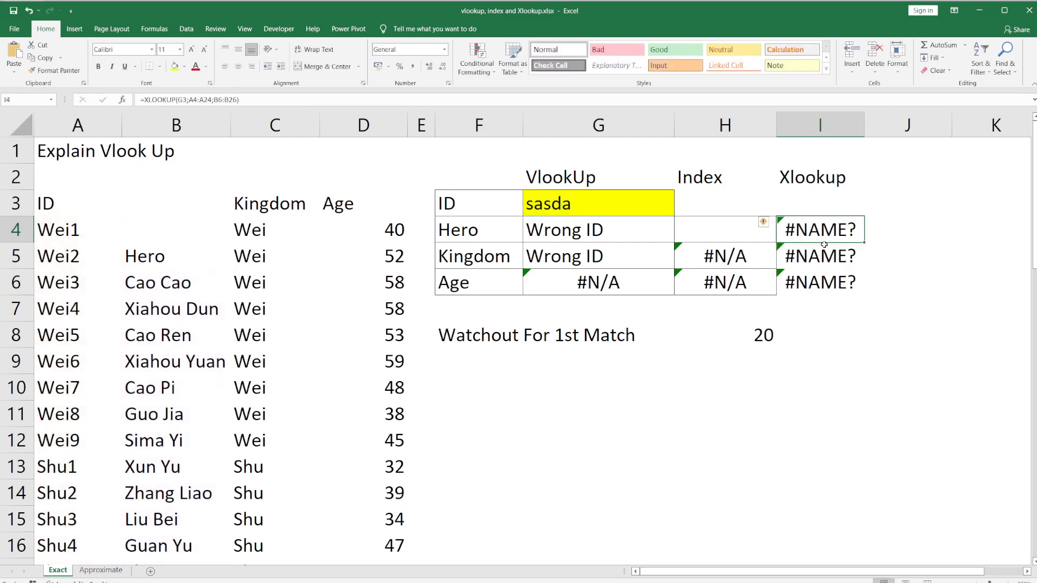
pyautogui.doubleClick(820, 254)
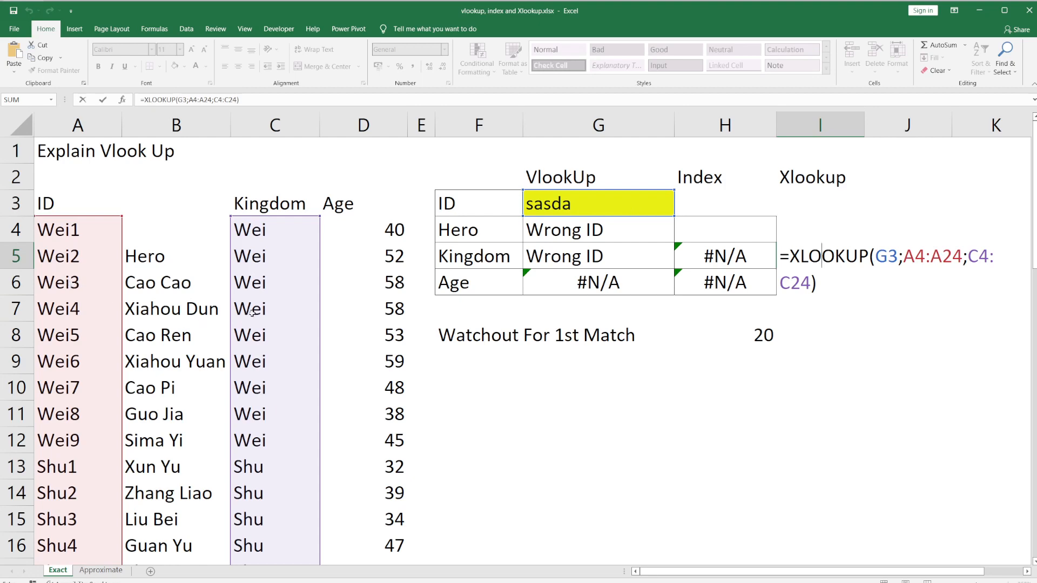
pyautogui.press('Escape')
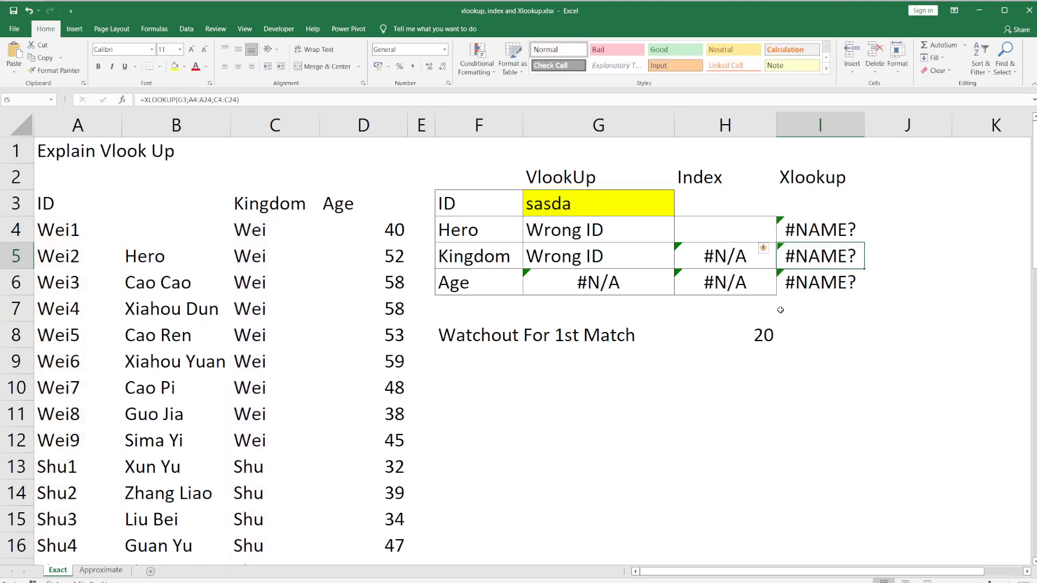